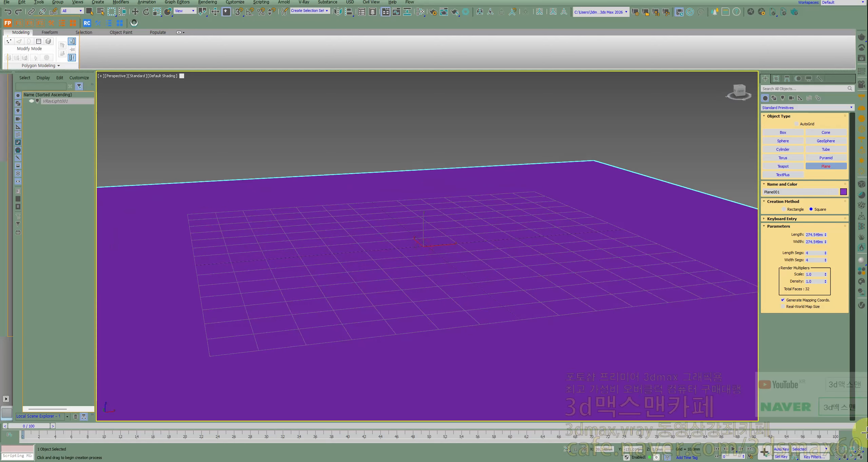
- Create a standard Box about 81 mm long and 45 mm high on the ground plane
scroll(440, 316, down, 3)
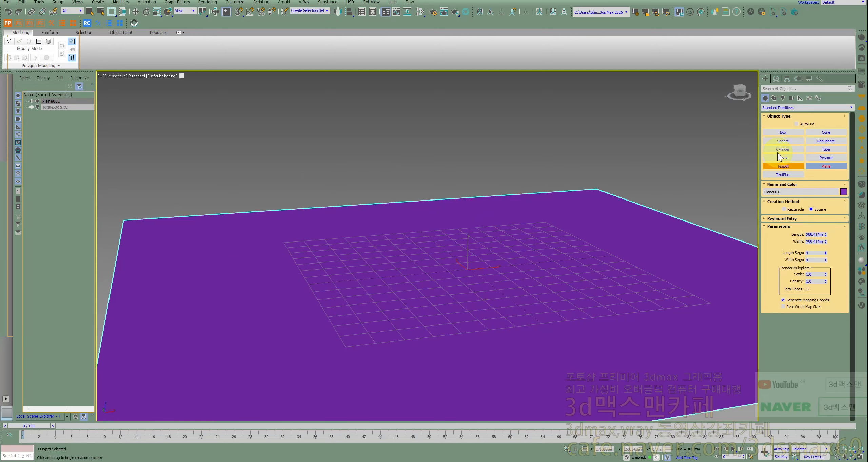
click(783, 132)
drag(383, 260, 322, 336)
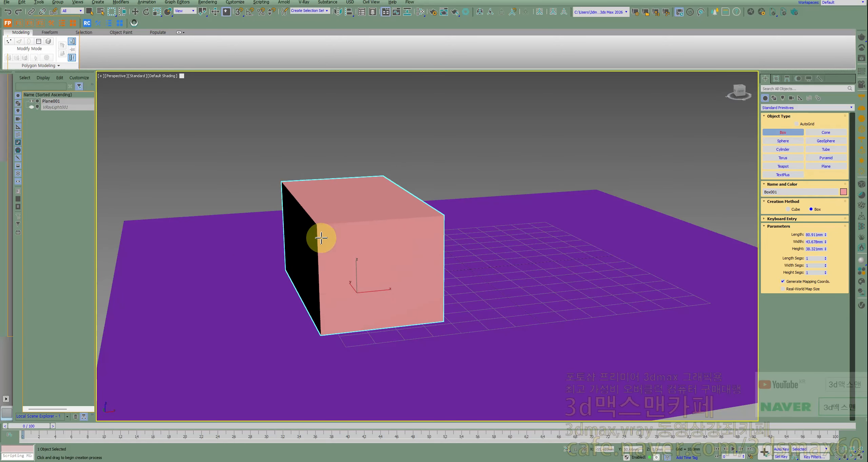
click(321, 233)
alt+middle_drag(306, 250, 317, 250)
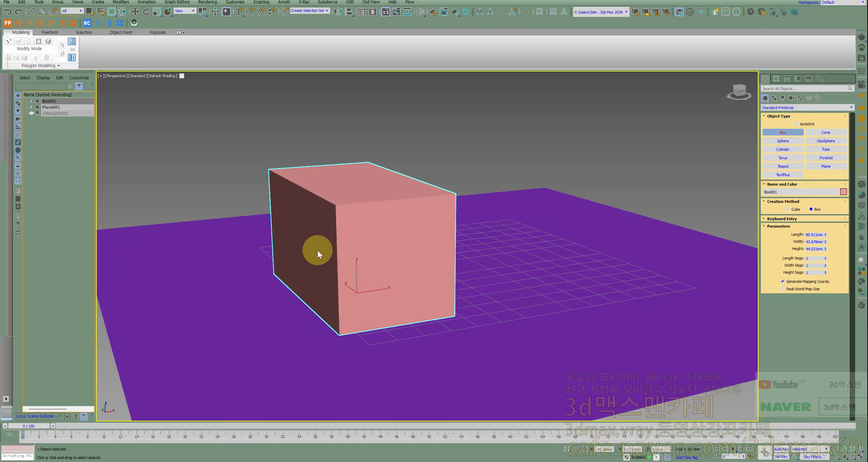
- Convert the box to an Editable Poly and activate the Move tool
key(alt+e)
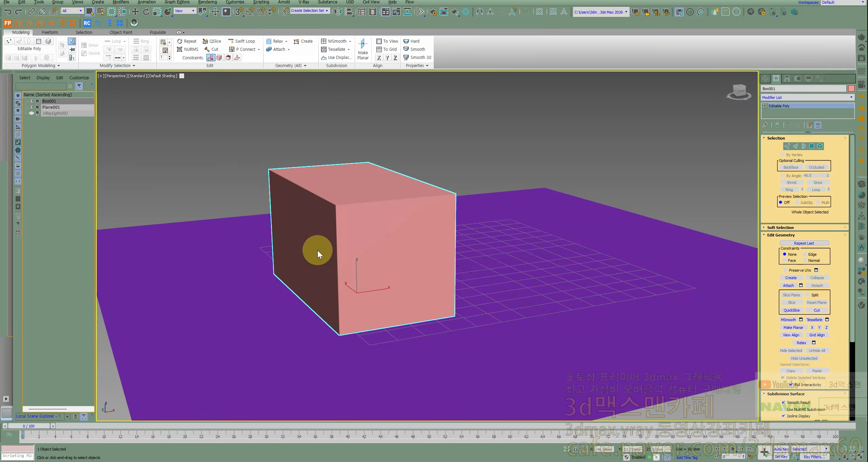
right_click(368, 248)
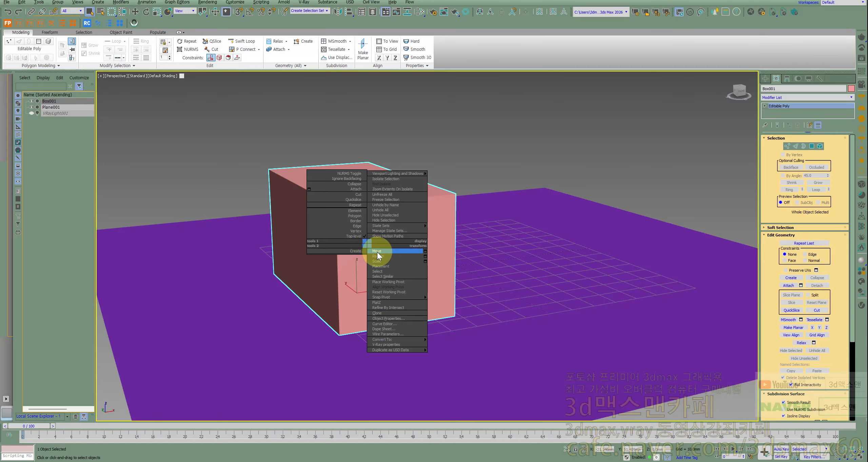
click(377, 252)
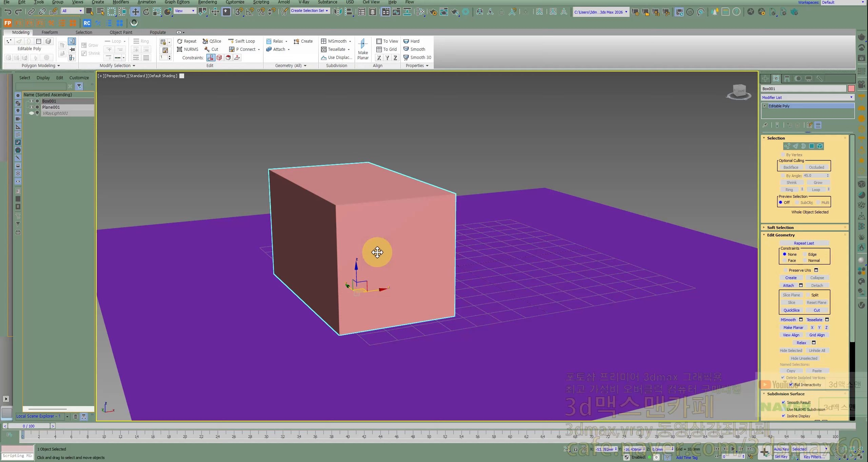
- Add two vertical and two horizontal edge loops around the box with Swift Loop, displaying edged faces in the viewport
key(shift+alt+w)
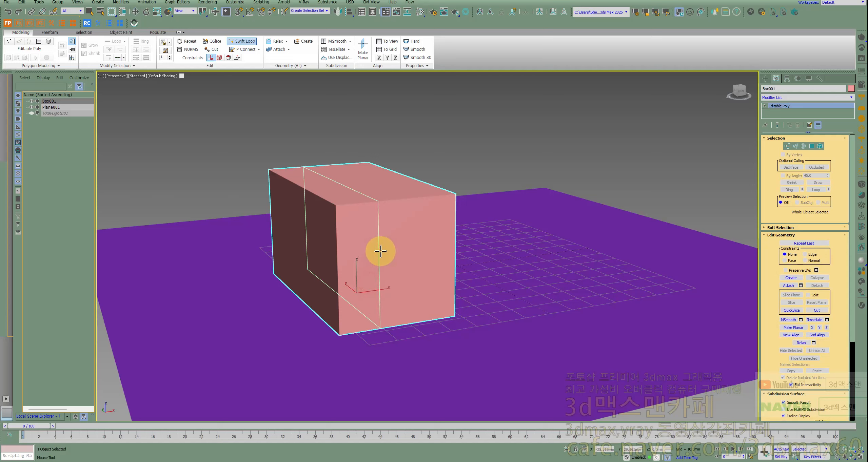
click(388, 244)
key(F4)
click(421, 243)
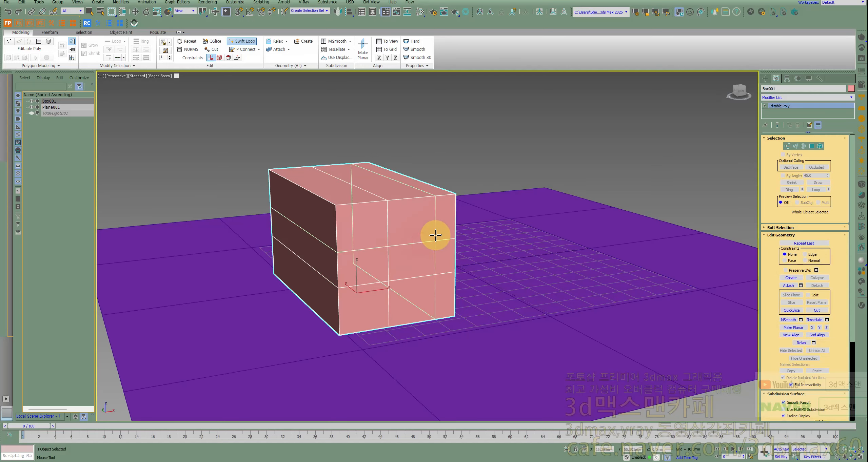
click(435, 235)
- Extrude the front centre polygon, the side's middle strip and the adjoining top strip inward to form recesses, leaving polygon editing when done
key(4)
click(417, 258)
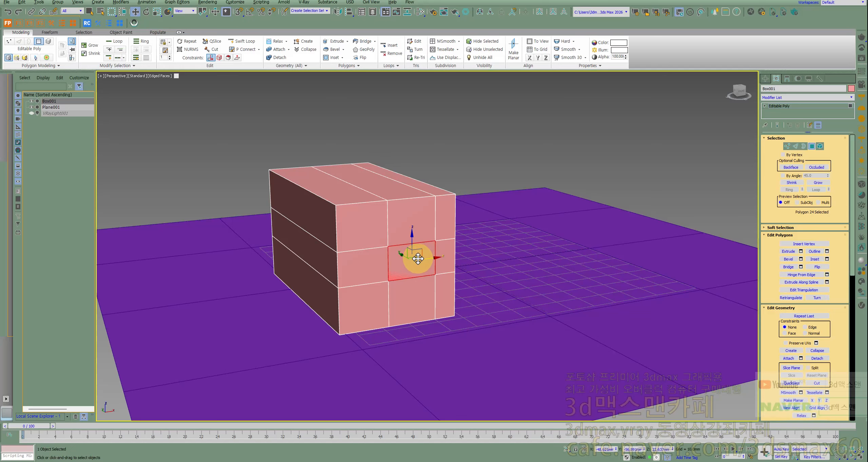
drag(417, 259, 387, 258)
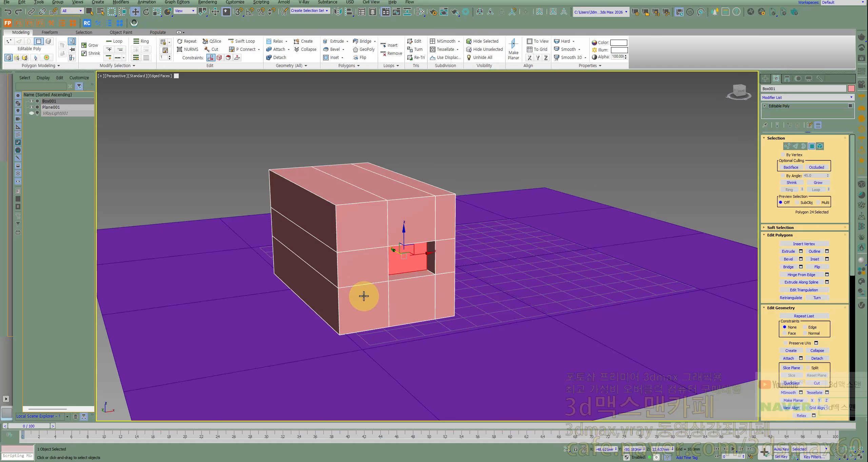
click(311, 258)
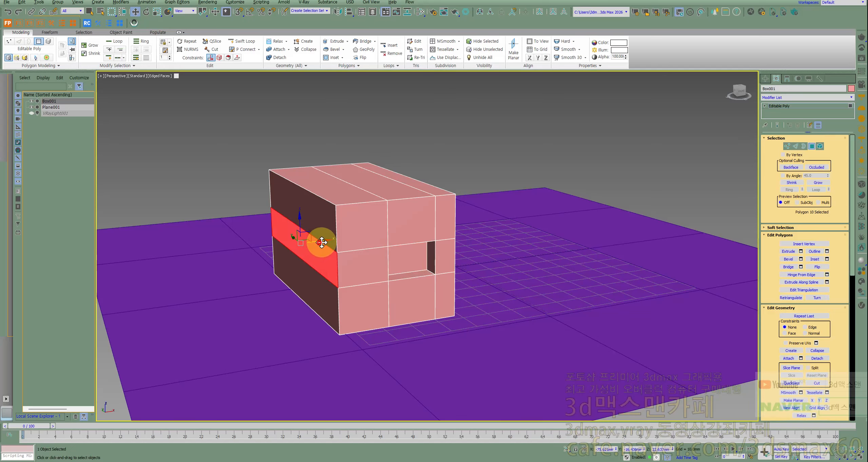
drag(321, 242, 335, 240)
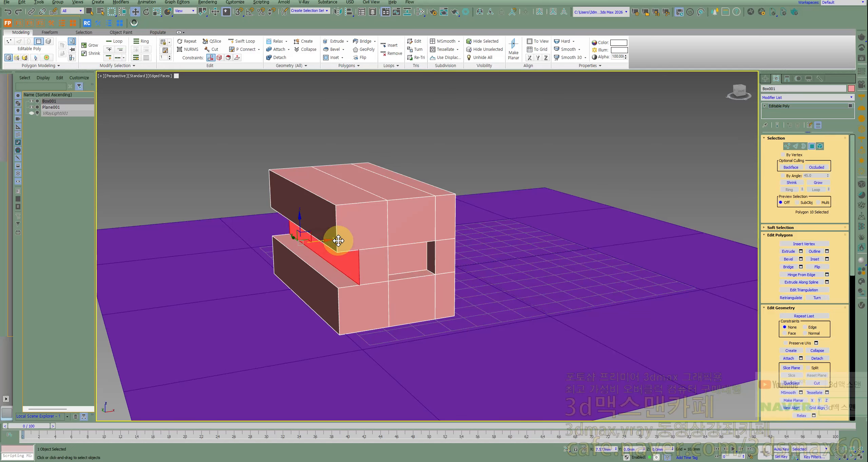
click(355, 197)
drag(321, 159, 323, 183)
alt+middle_drag(329, 242, 751, 168)
click(794, 110)
- Frame the recessed side of the box and add a VRayAO render element in Render Setup
alt+middle_drag(597, 163, 487, 199)
scroll(487, 199, up, 6)
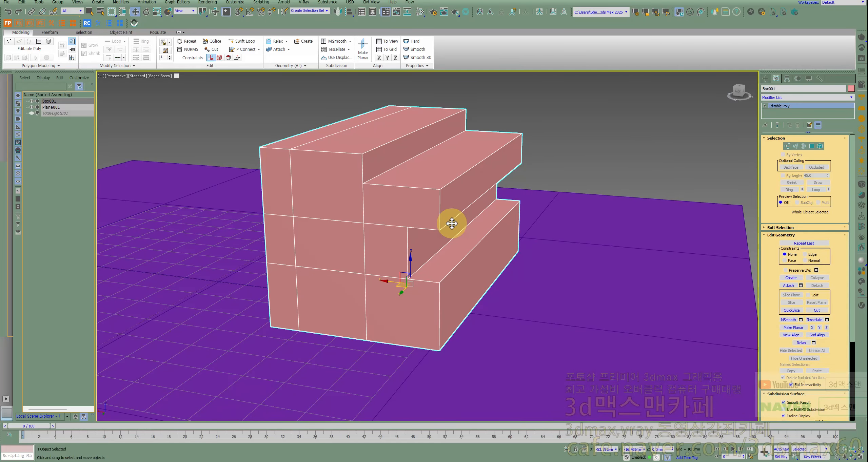
middle_drag(448, 222, 439, 220)
key(F10)
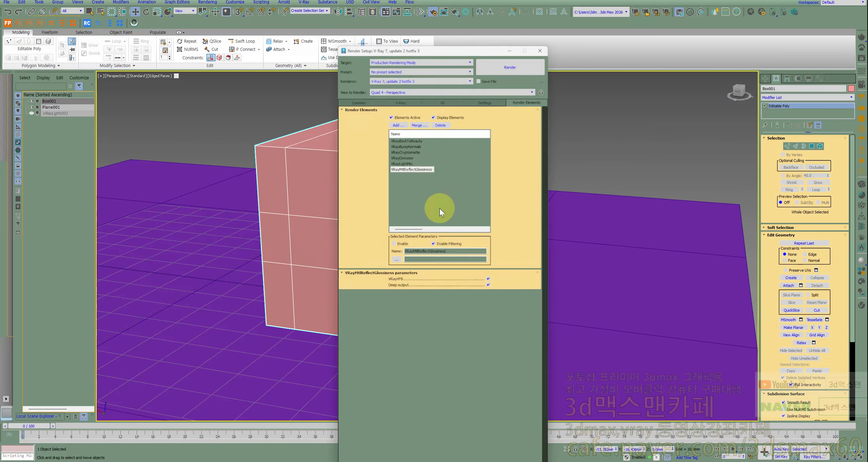
click(394, 124)
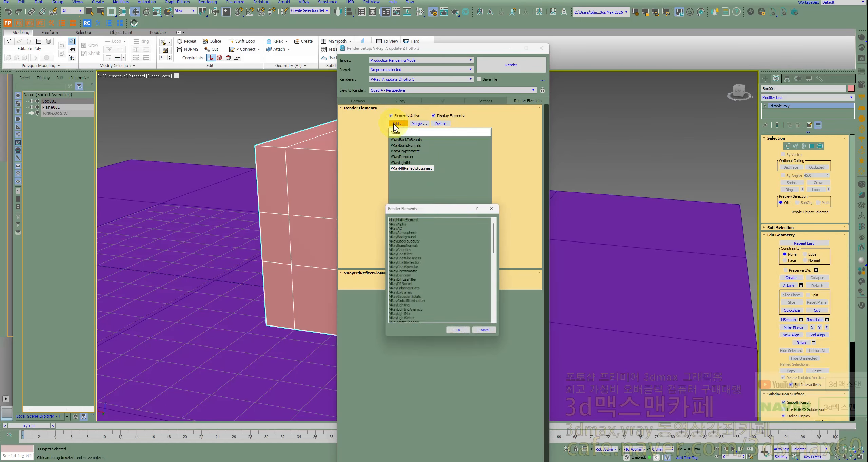
click(399, 228)
double_click(399, 228)
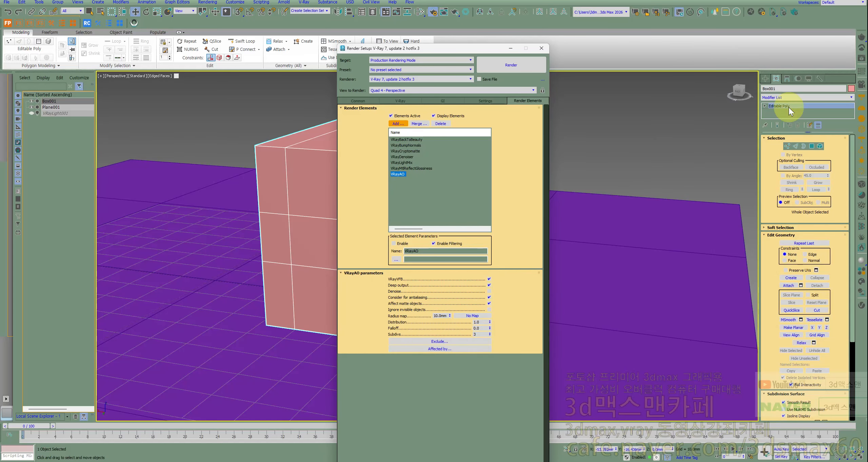
- Render the scene in the V-Ray Frame Buffer and display its VRayAO channel, keeping the VRayAO parameters uncovered
click(861, 59)
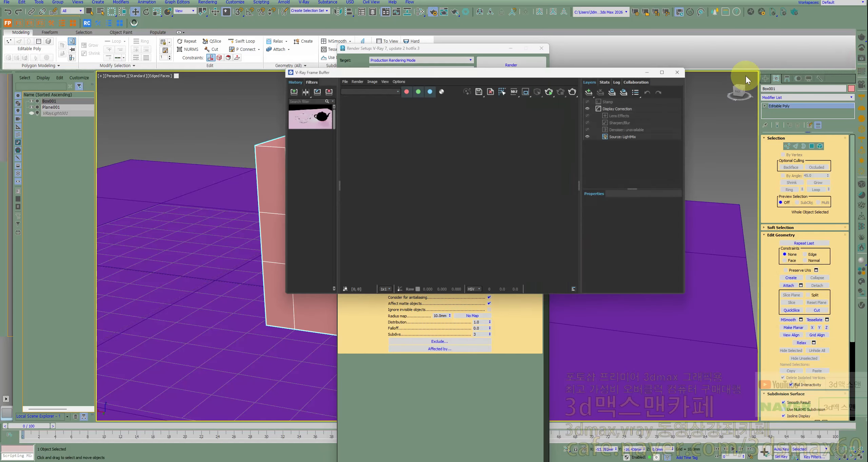
click(551, 90)
click(382, 90)
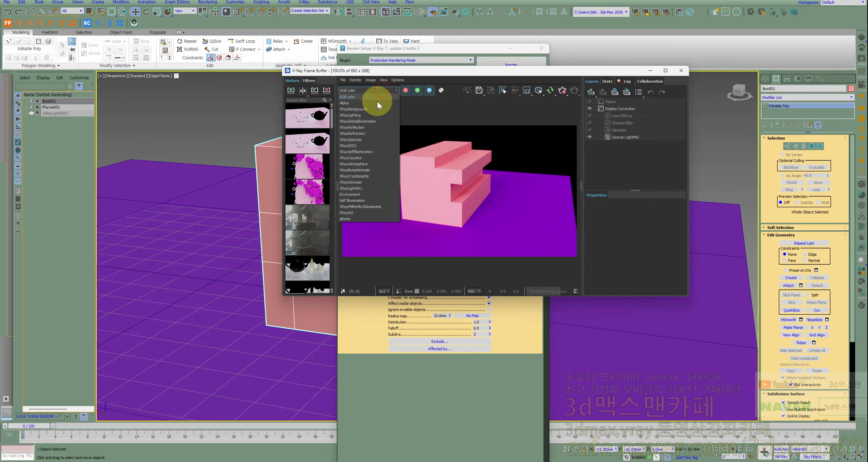
click(348, 212)
drag(442, 69, 357, 7)
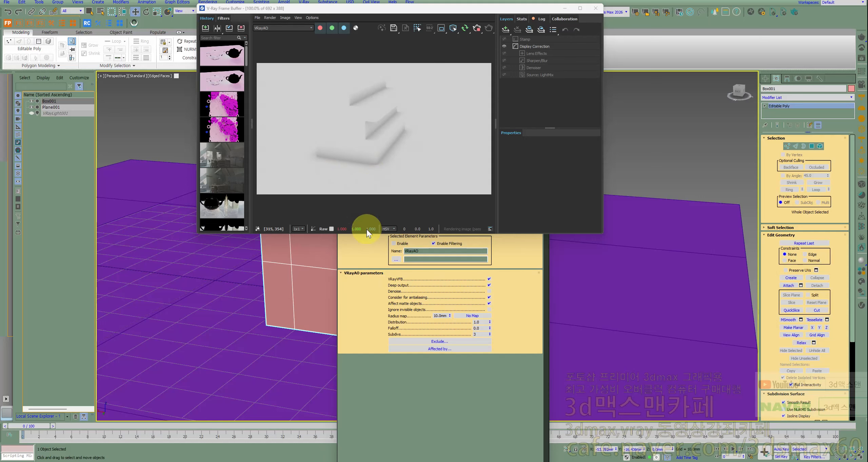
- Set the denoising engine of the VRayDenoiser render element to Intel Open Image Denoise
click(372, 250)
click(400, 100)
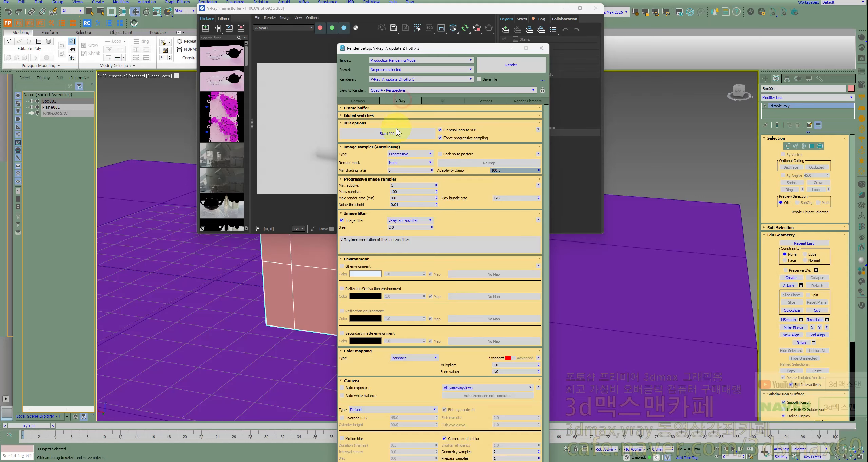
click(442, 100)
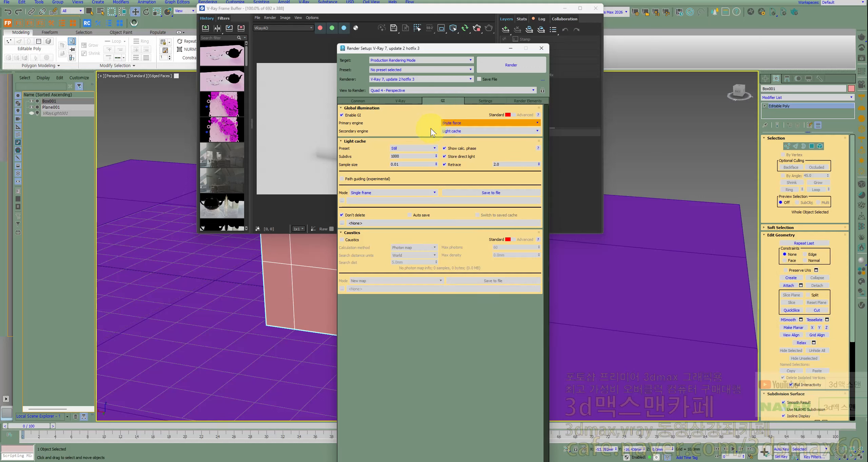
click(527, 101)
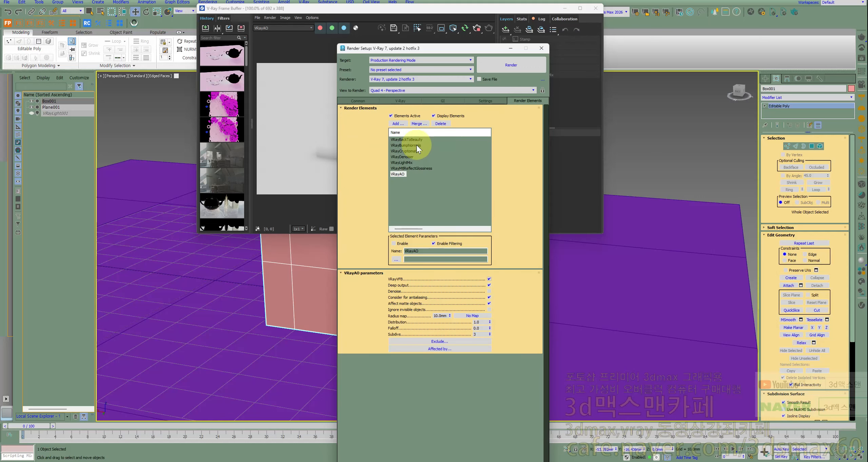
click(401, 157)
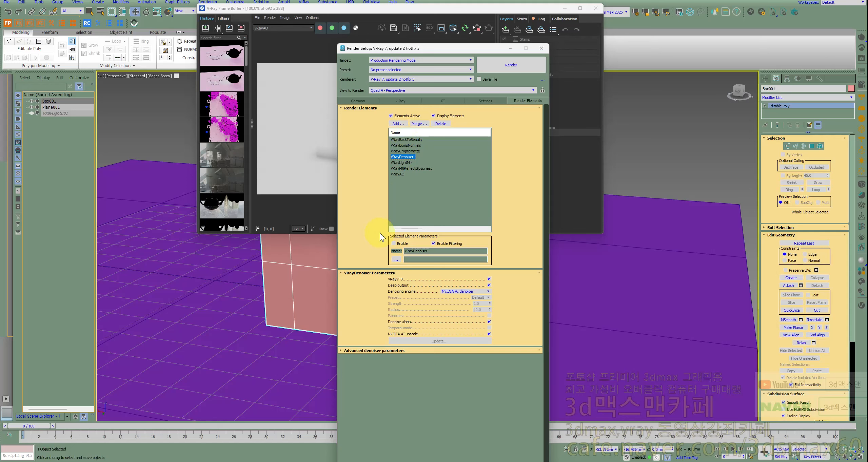
click(466, 293)
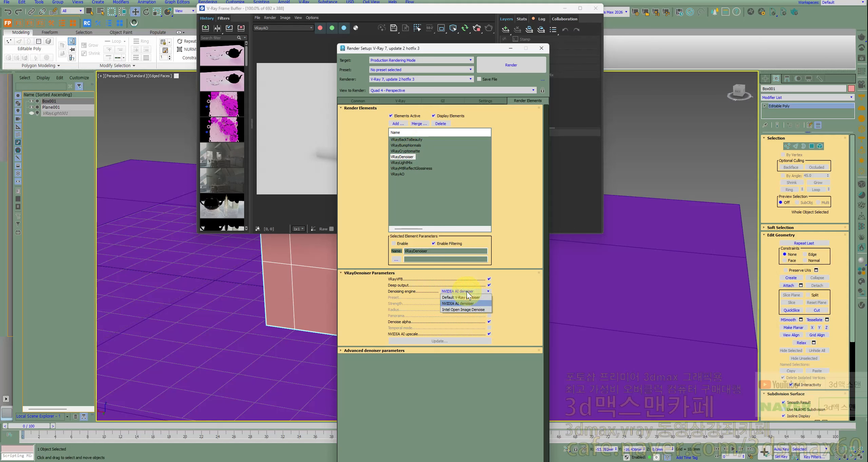
click(466, 292)
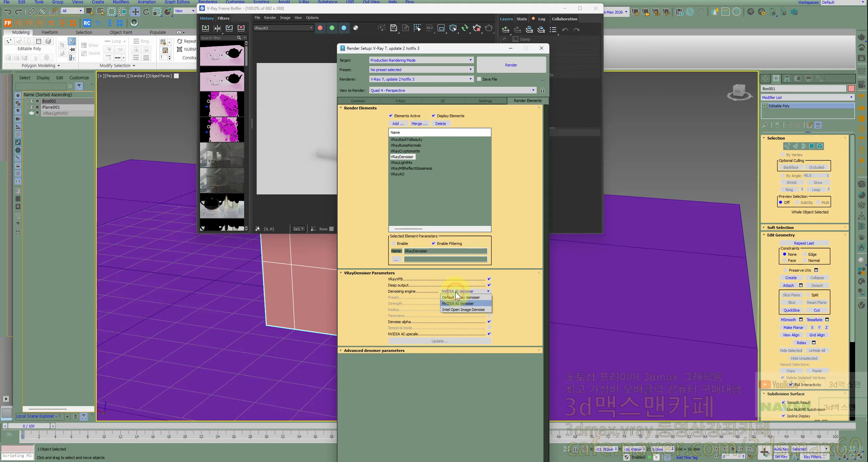
click(456, 310)
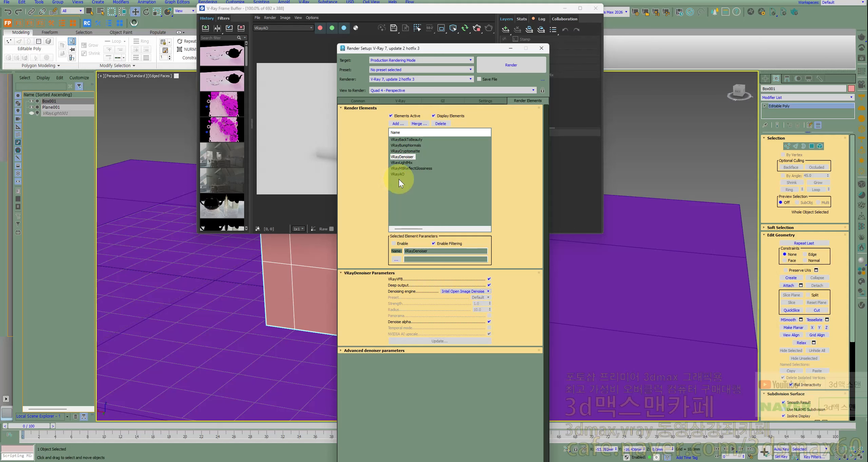
- Switch the VRayDenoiser engine to NVIDIA AI denoiser and return it to Intel Open Image Denoise
click(454, 293)
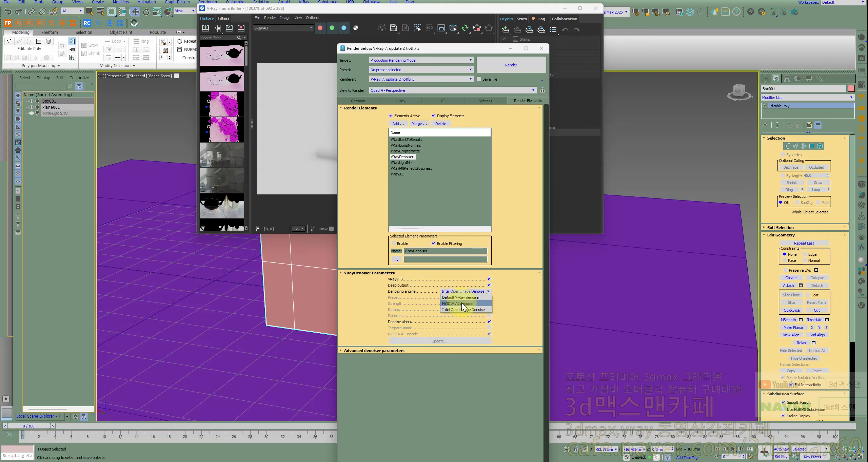
click(461, 303)
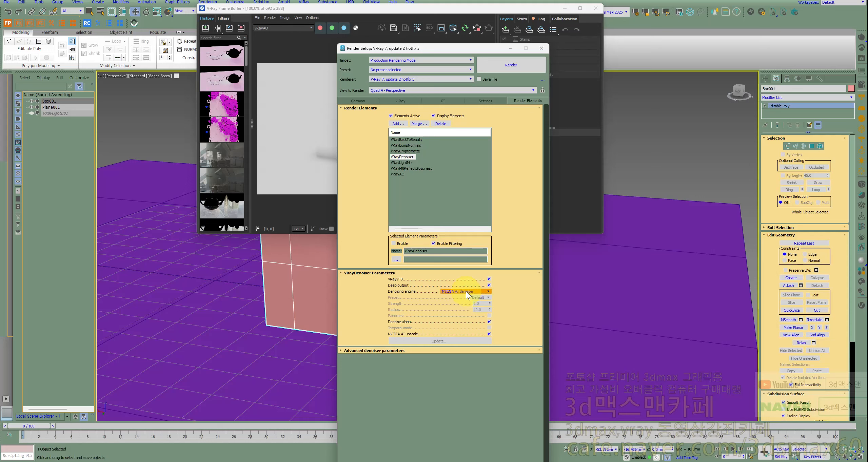
click(464, 293)
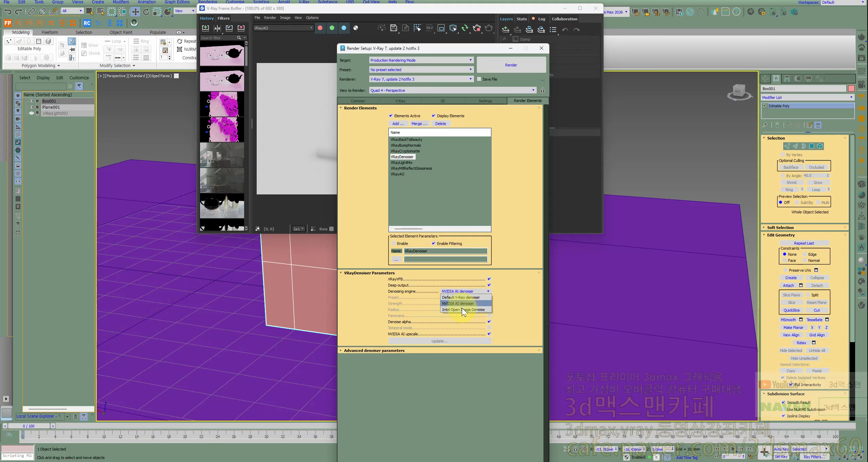
click(451, 310)
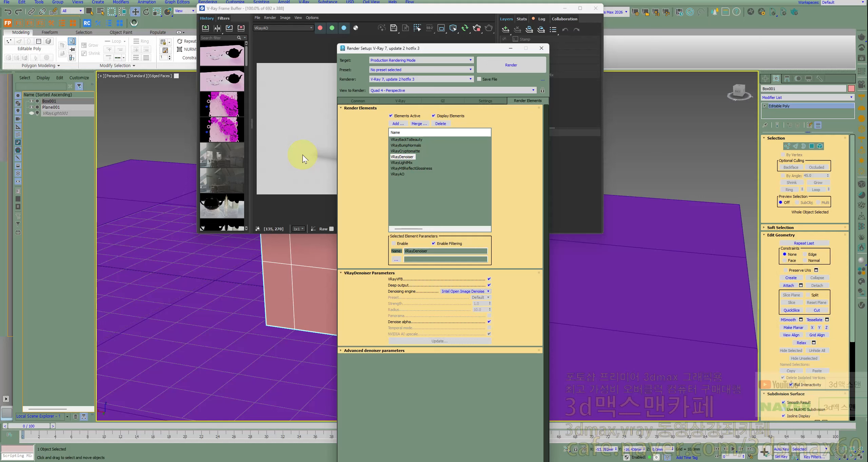
- Enable Denoise for the VRayAO render element and render the scene again in the V-Ray Frame Buffer
click(399, 174)
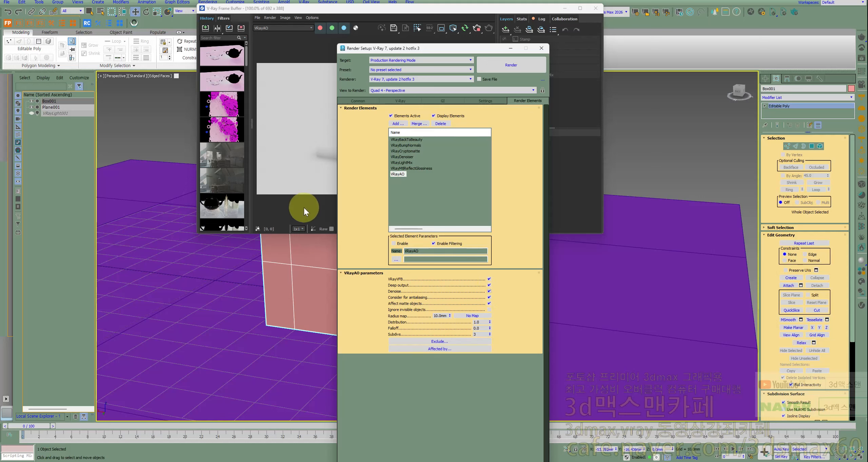
click(329, 170)
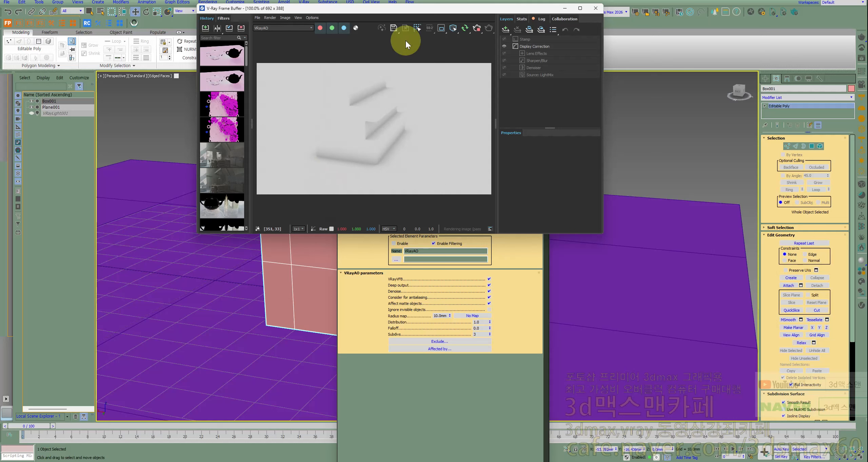
click(477, 28)
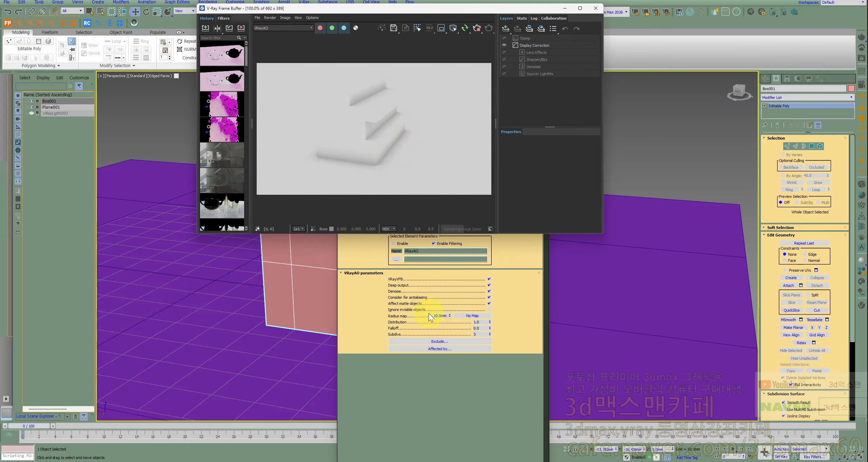
- Check the primary engine choices in the global illumination settings, keep Brute force, and return to the VRayAO parameters
click(369, 311)
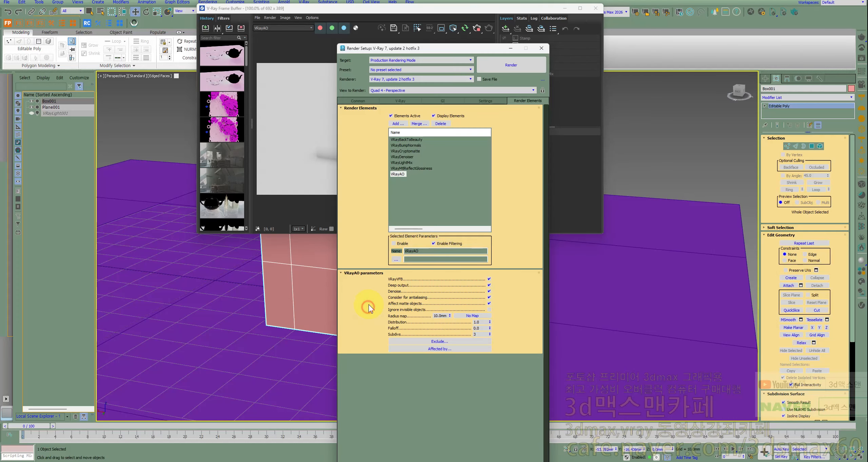
click(440, 108)
click(442, 101)
click(455, 122)
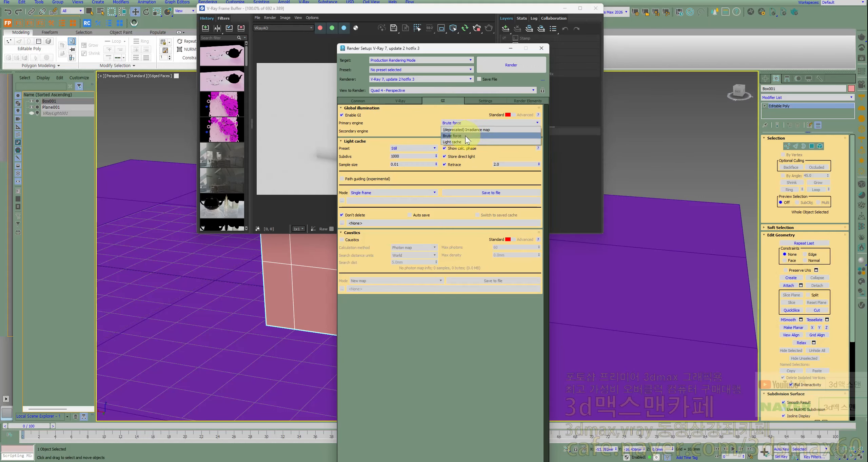
click(390, 132)
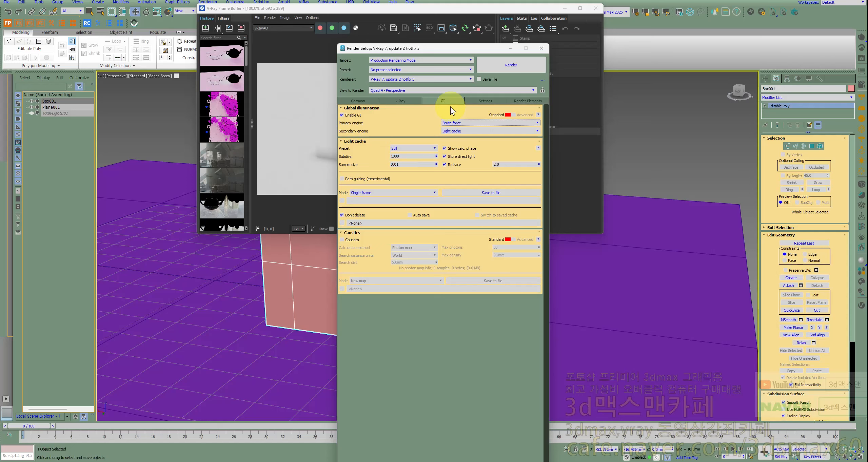
click(523, 100)
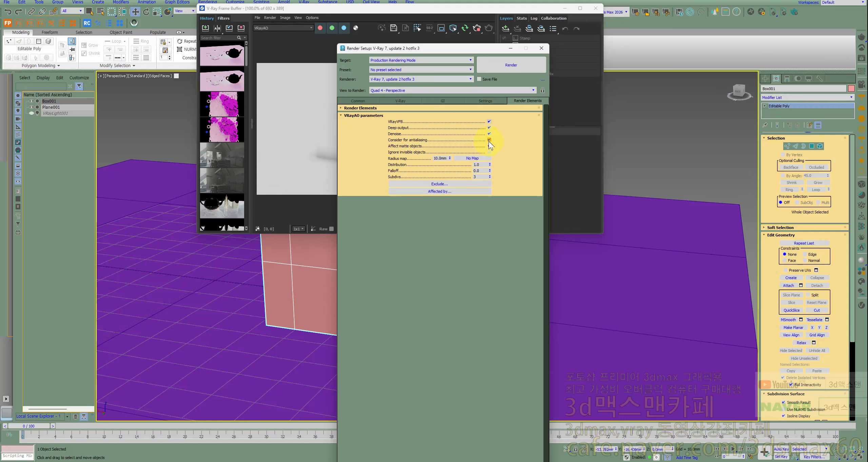
- Inspect the VRayAO render up close, and move the V-Ray Frame Buffer and Render Setup windows clear of the box in the viewport
scroll(319, 148, up, 5)
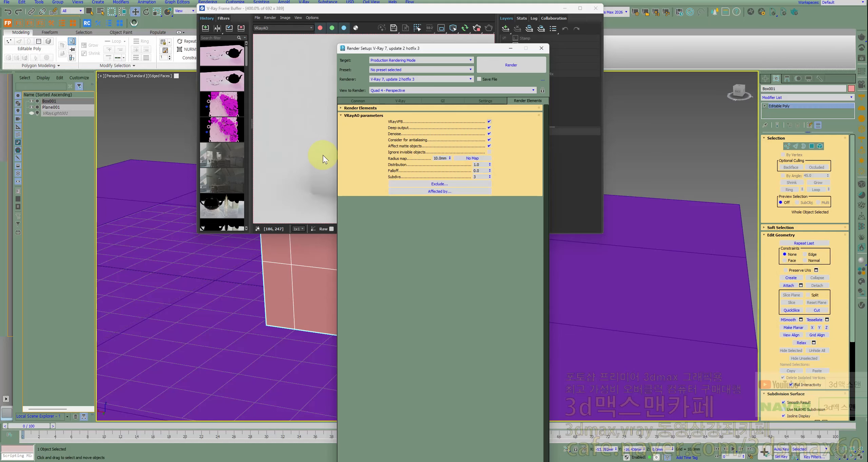
scroll(322, 157, down, 5)
click(445, 50)
drag(445, 51, 603, 46)
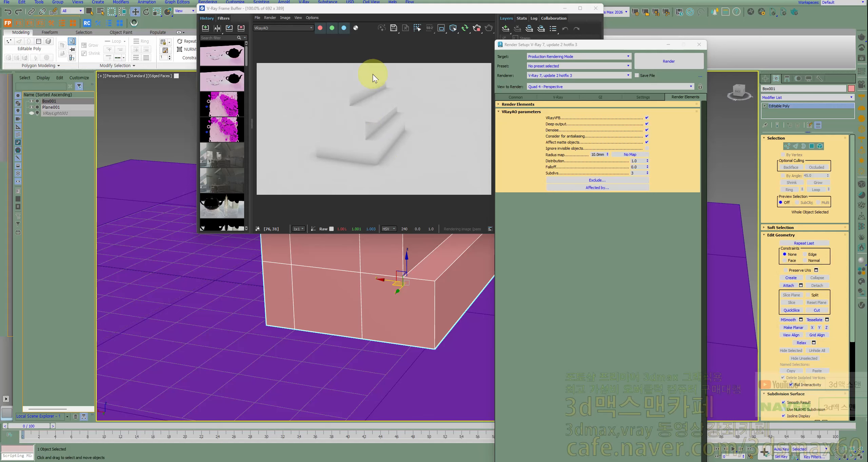
drag(393, 12, 206, 17)
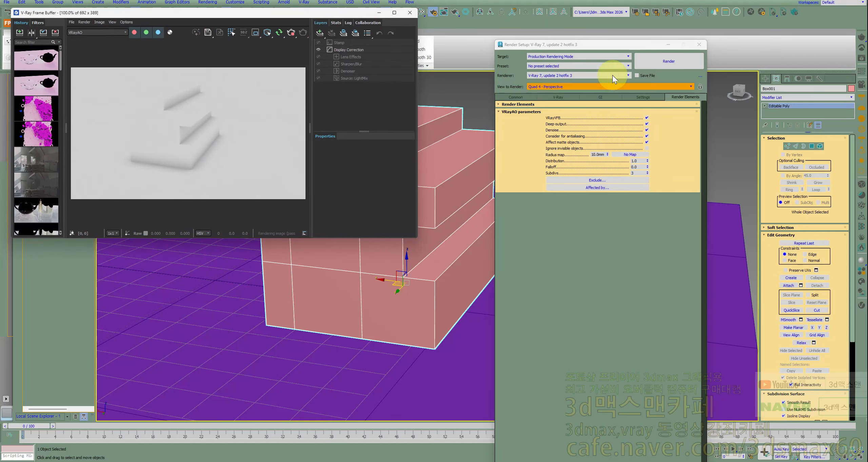
drag(610, 45, 236, 94)
- Create a large teapot on the plane beside the stepped box, replacing the first attempt
click(765, 79)
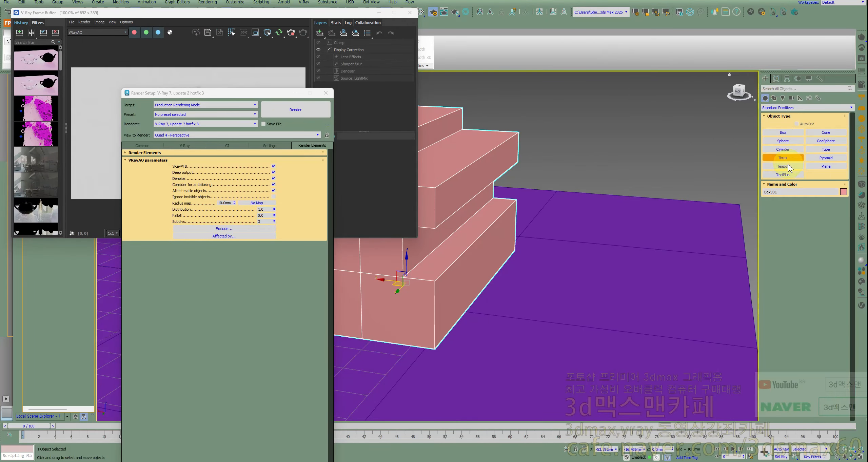
click(783, 166)
drag(627, 273, 649, 299)
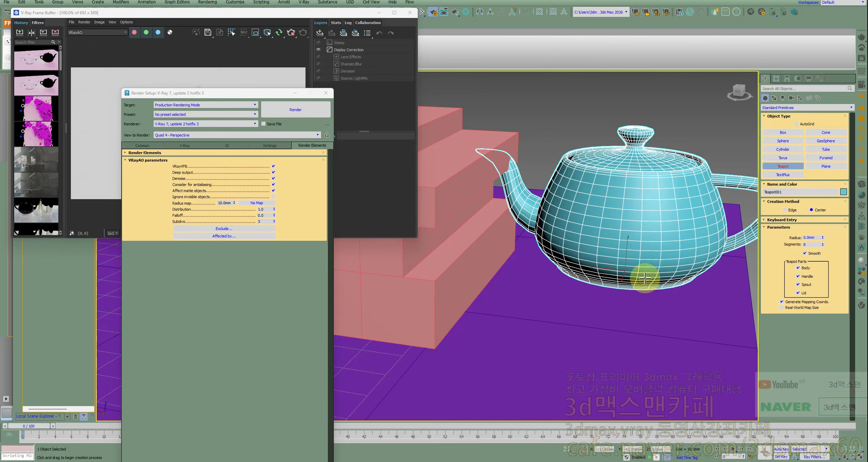
key(Delete)
middle_drag(628, 267, 586, 256)
drag(586, 291, 627, 334)
right_click(603, 250)
- Make the teapot a V-Ray matte object with alpha contribution -1.0, and enable Shadows and Affect alpha
right_click(604, 241)
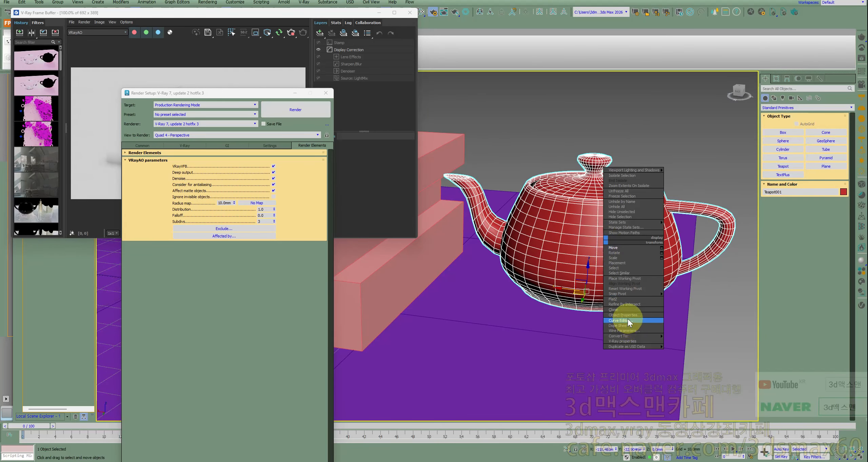
click(627, 341)
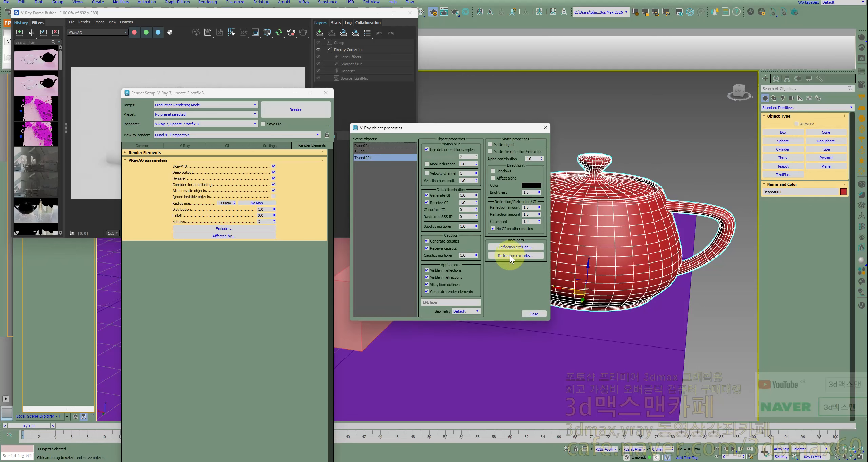
click(500, 146)
double_click(530, 158)
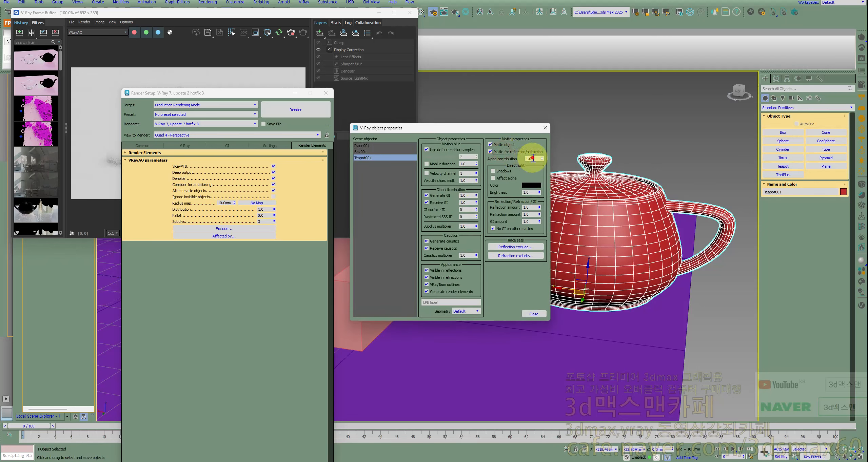
text(-1)
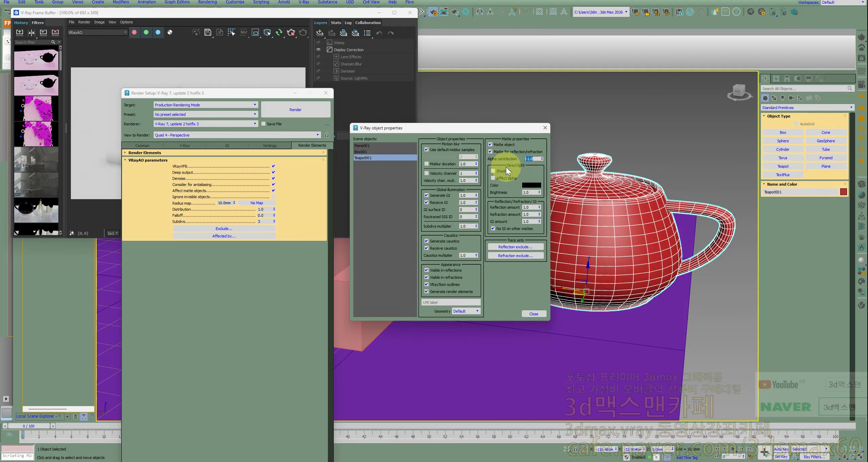
click(504, 173)
click(504, 178)
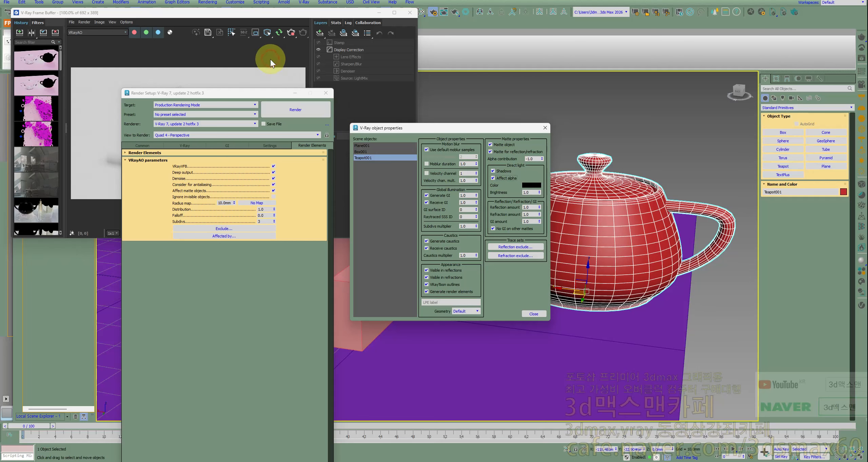
click(533, 314)
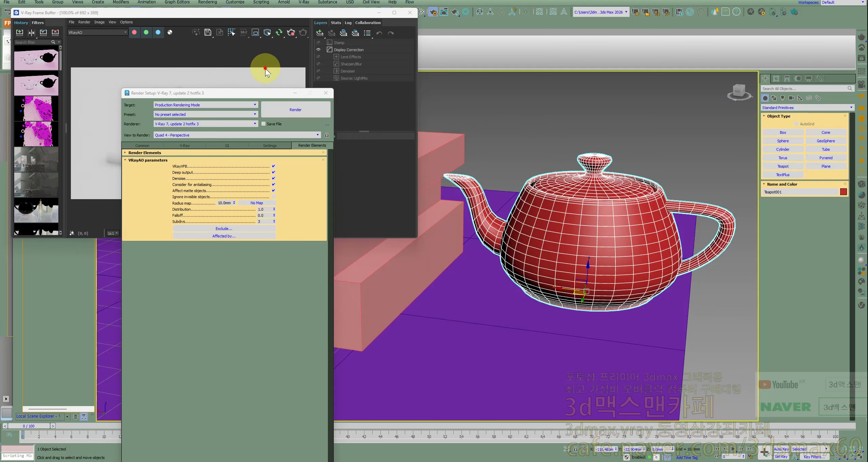
- Render the scene with the matte teapot and compare its effectsResult and VRayAO channels
click(266, 68)
drag(307, 19, 581, 43)
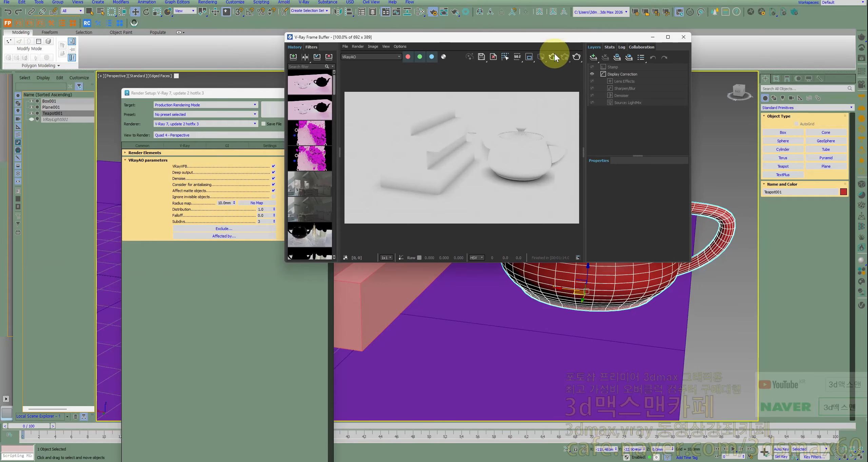
click(553, 57)
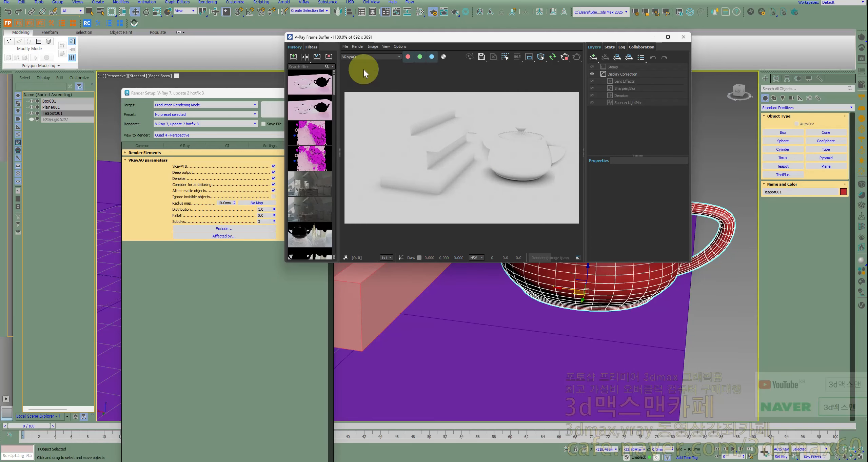
click(368, 56)
click(353, 192)
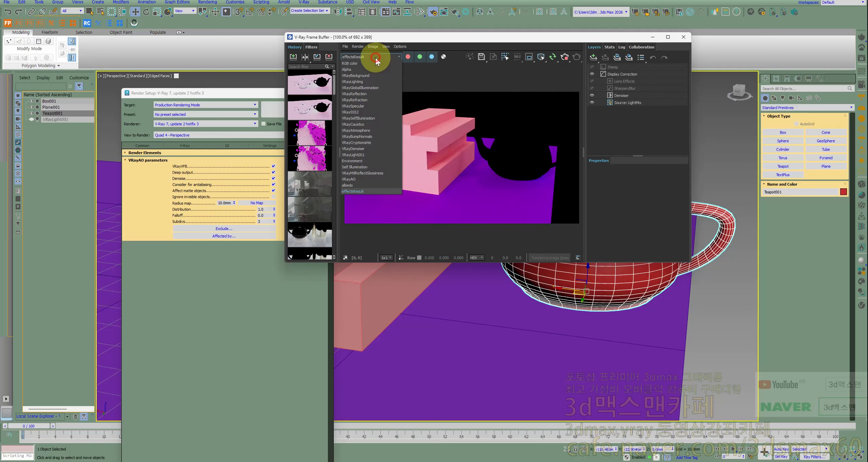
click(363, 179)
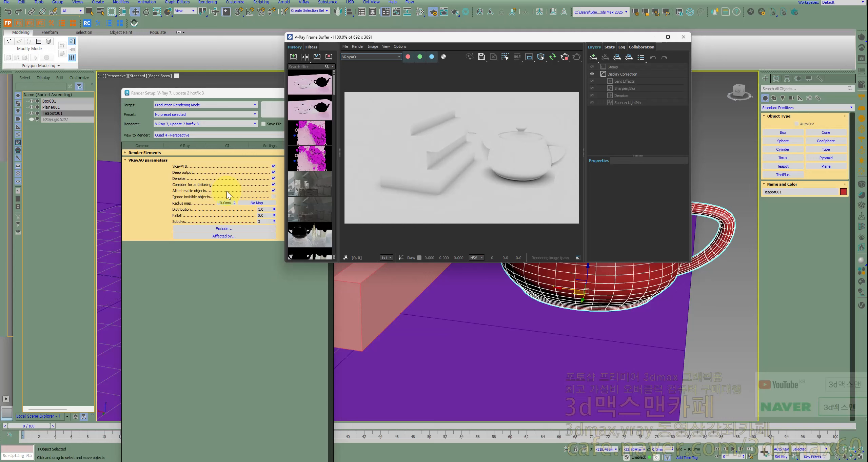
- Disable Affect matte objects for VRayAO, render the scene again, and display the RGB color channel
click(273, 190)
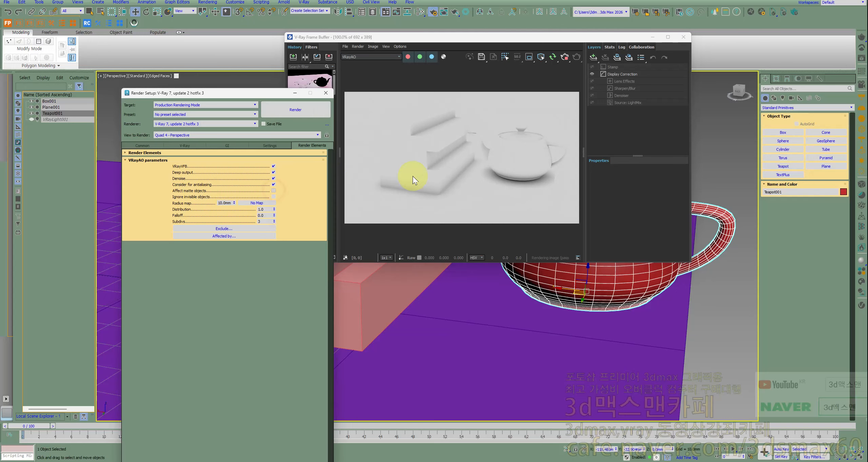
click(564, 57)
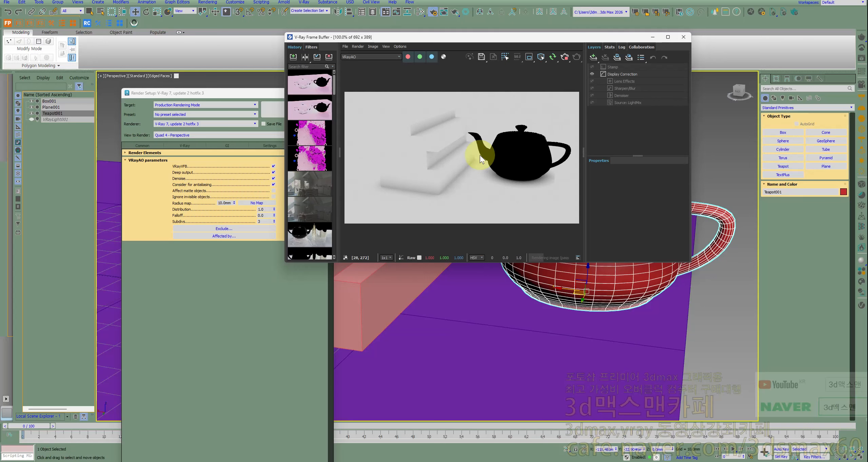
click(381, 57)
click(377, 61)
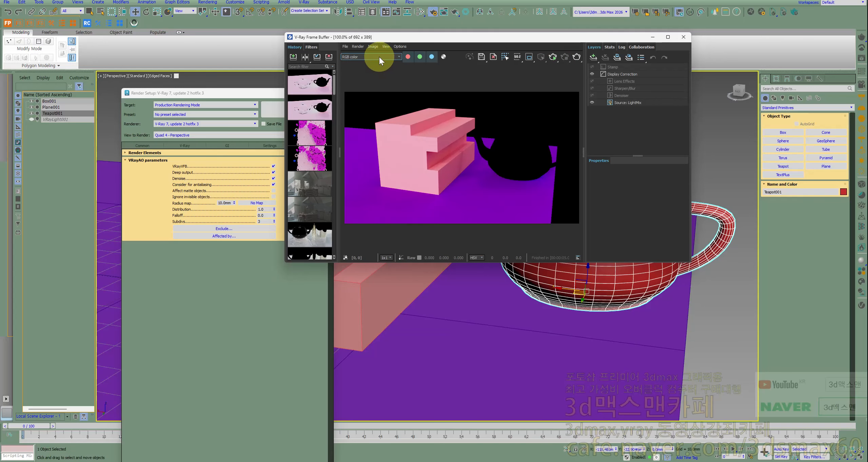
click(379, 57)
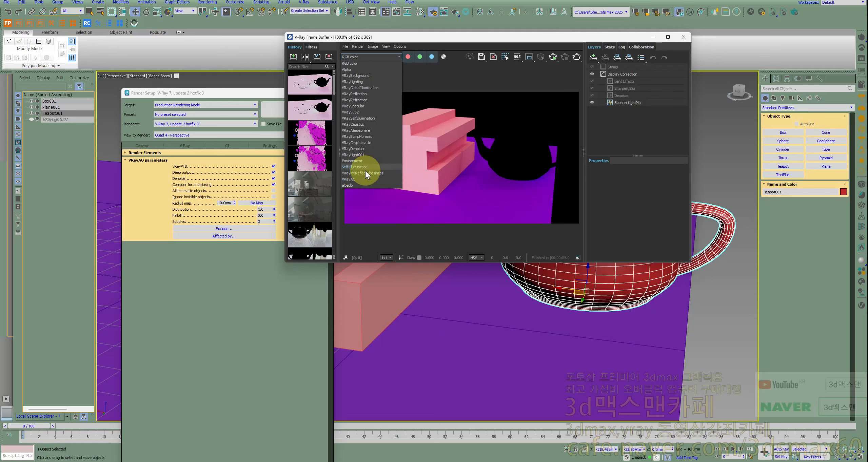
click(370, 66)
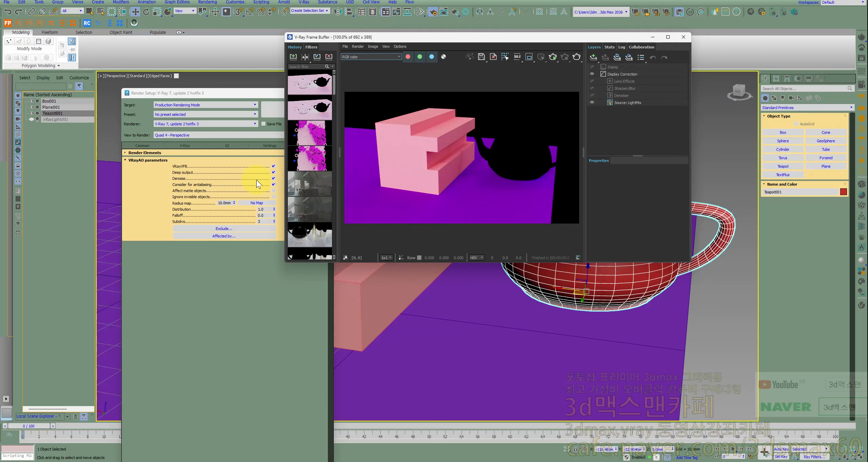
- Show the render elements list with VRayAO selected, and move the V-Ray Frame Buffer away from Render Setup
click(271, 145)
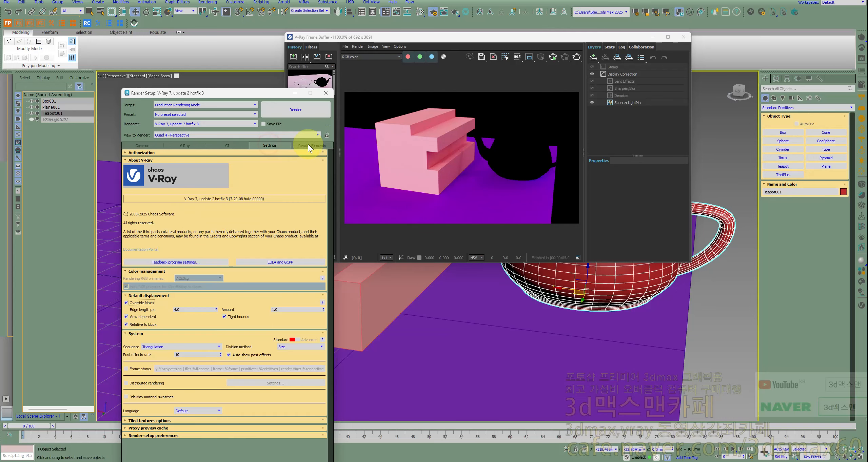
click(306, 145)
click(173, 155)
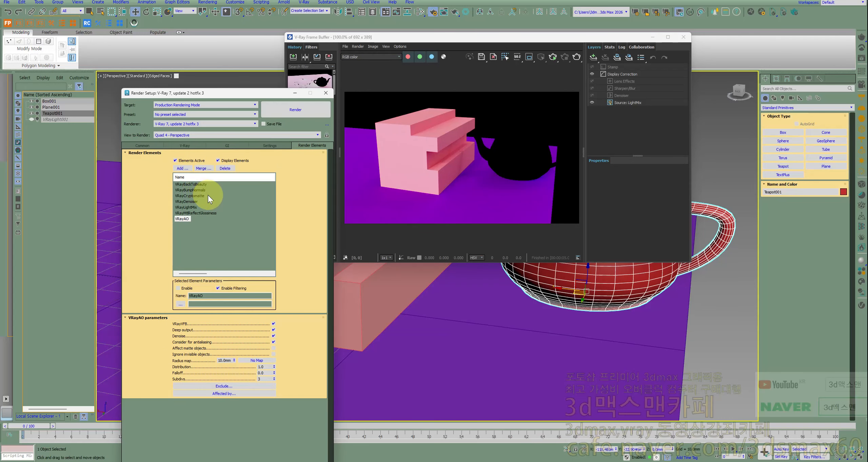
click(193, 202)
click(185, 219)
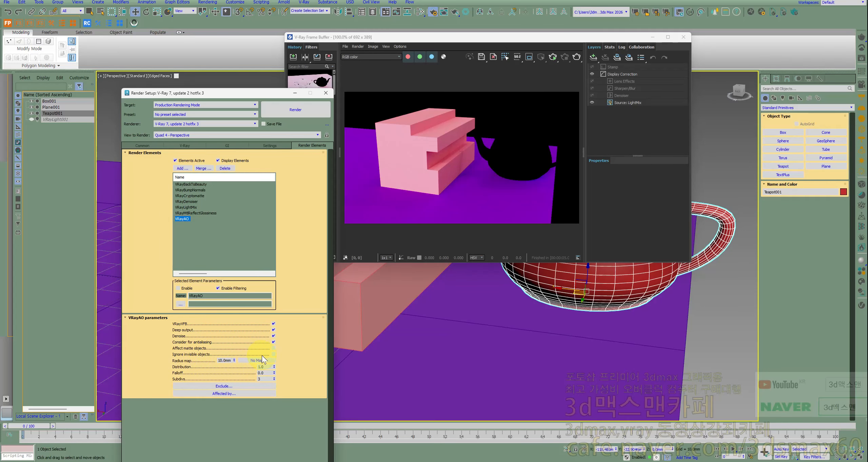
drag(463, 37, 551, 27)
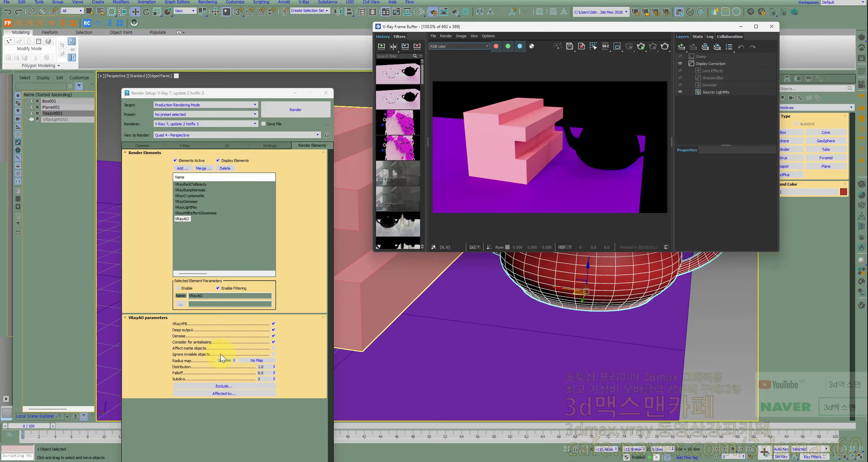
- Turn off Matte object for the teapot, reset its alpha contribution, and disable Shadows and Affect alpha
drag(569, 289, 545, 295)
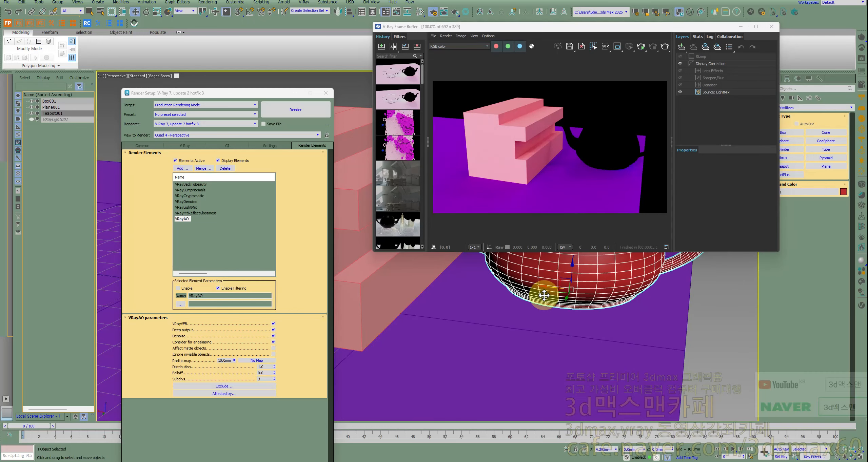
right_click(544, 295)
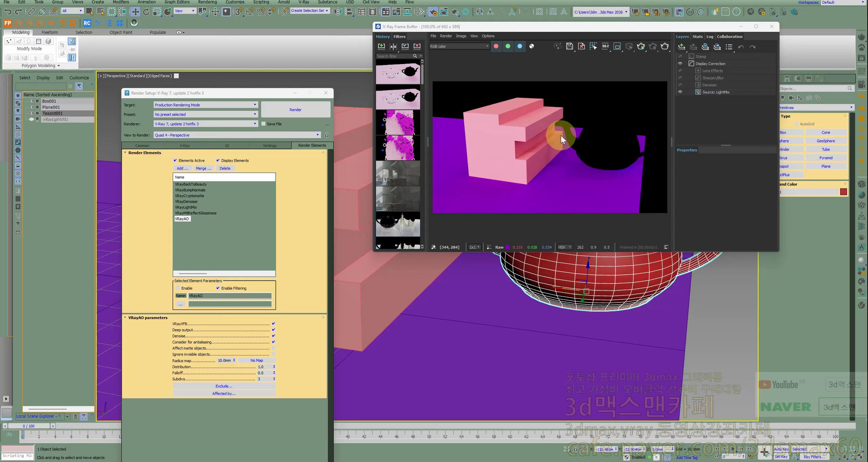
right_click(567, 265)
click(585, 367)
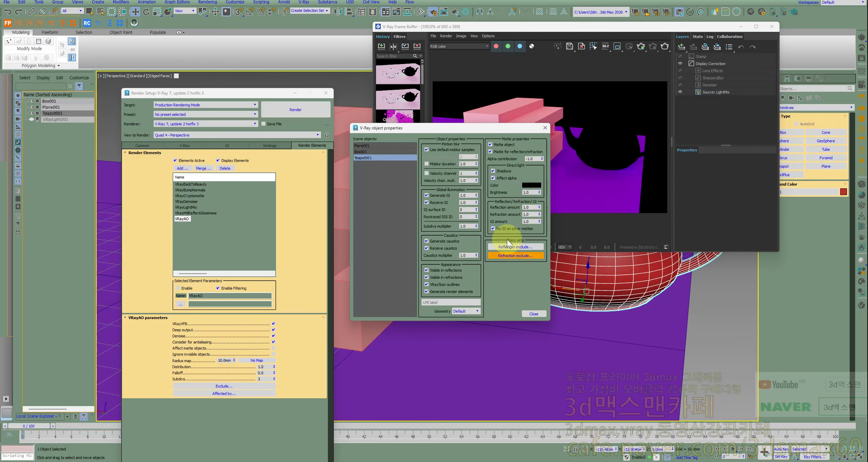
click(500, 146)
right_click(542, 159)
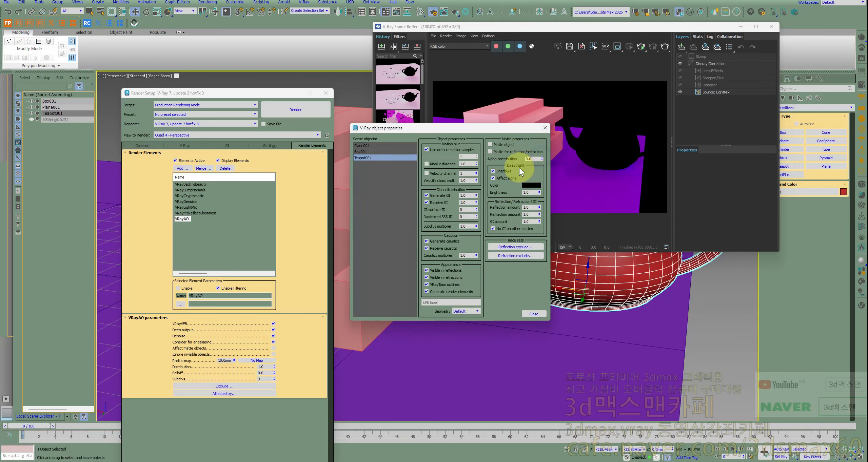
click(505, 171)
click(499, 178)
click(536, 314)
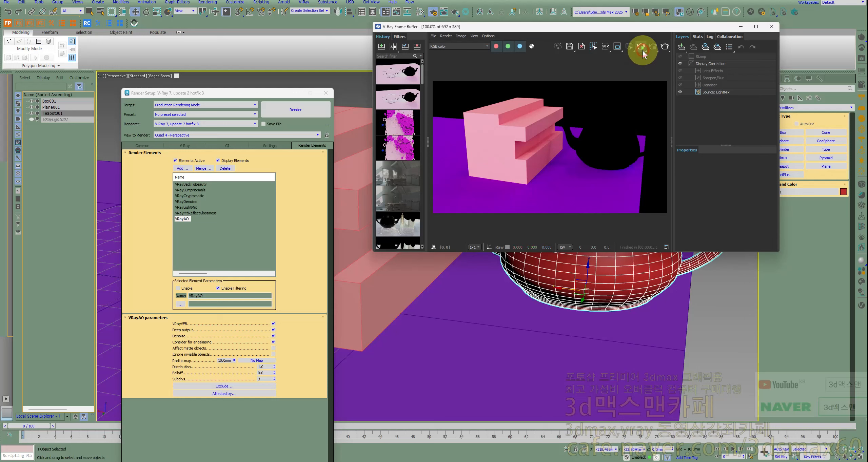
- Render the scene with the non-matte teapot and display the VRayAO channel
click(641, 47)
click(471, 47)
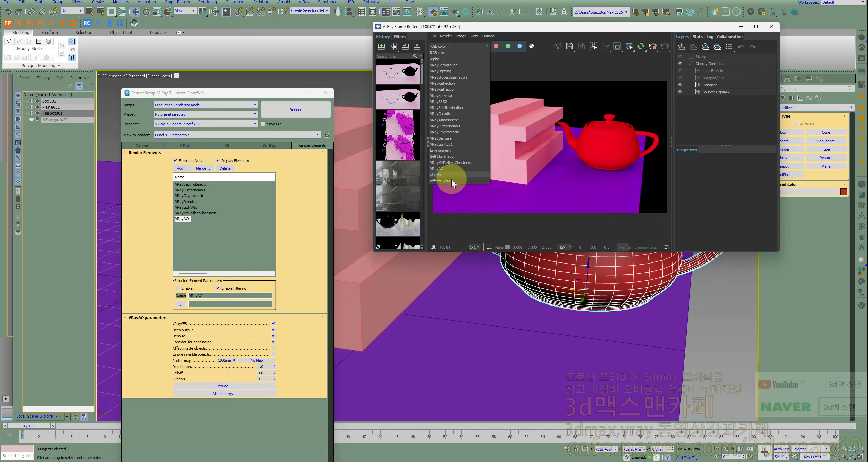
click(450, 168)
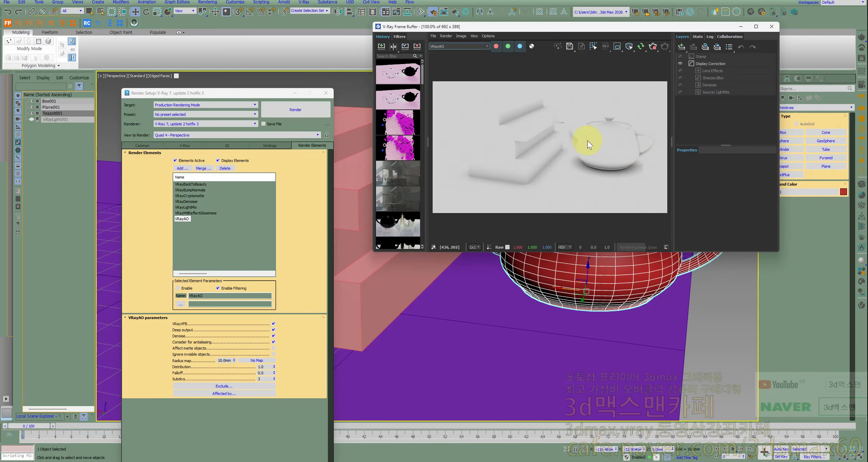
- Create a cylinder behind the teapot, about 8.8 mm in radius and 37.3 mm high
drag(561, 28, 252, 42)
alt+middle_drag(562, 219, 550, 274)
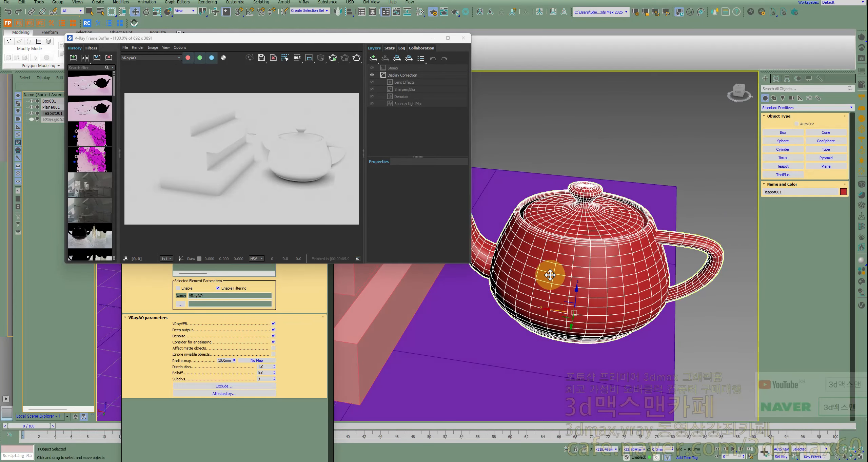
click(783, 158)
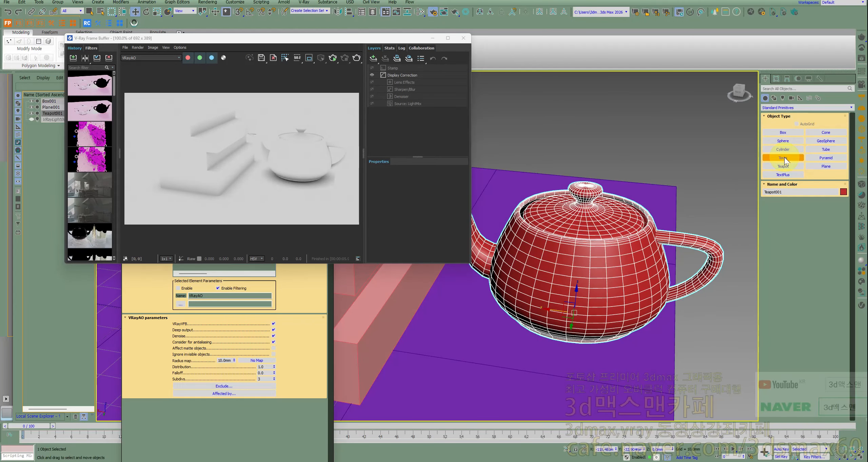
click(783, 149)
drag(517, 196, 519, 196)
click(513, 134)
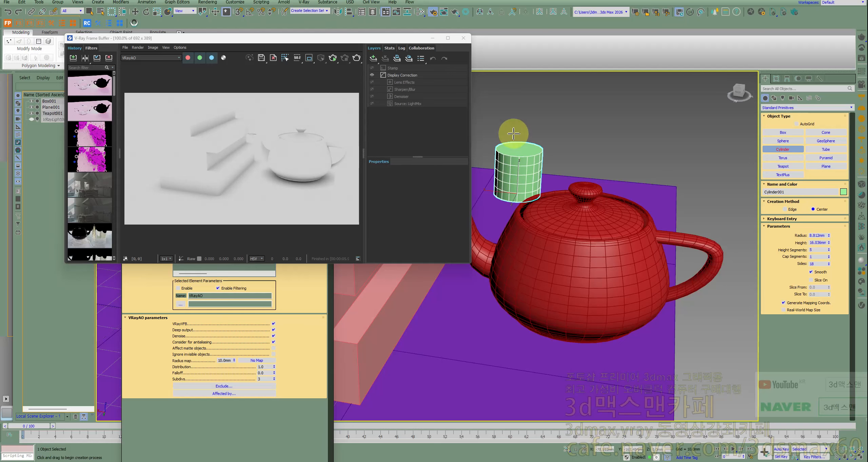
click(513, 135)
alt+middle_drag(513, 136, 512, 219)
scroll(511, 219, up, 1)
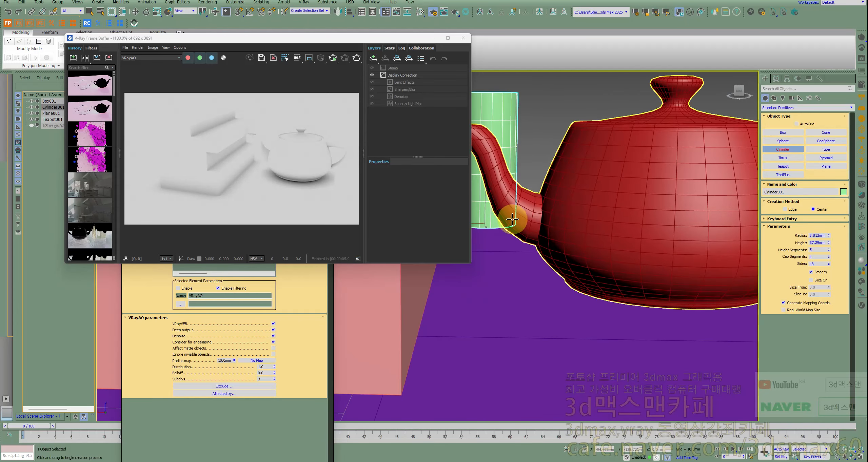
key(w)
scroll(522, 215, down, 1)
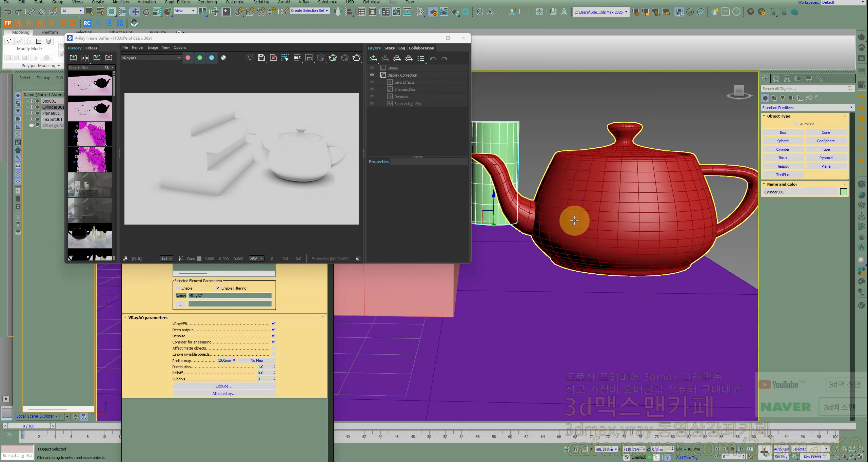
- Select the teapot and set the refraction color of the Material #25 VRayMtl to white
right_click(584, 213)
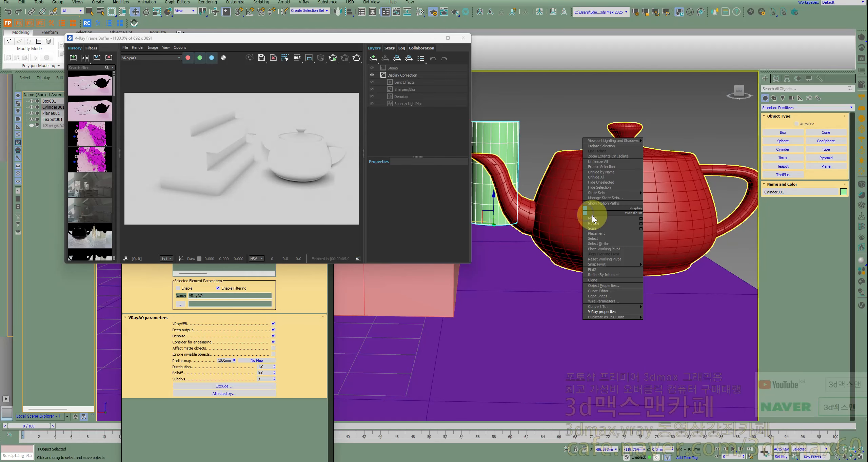
click(598, 218)
key(m)
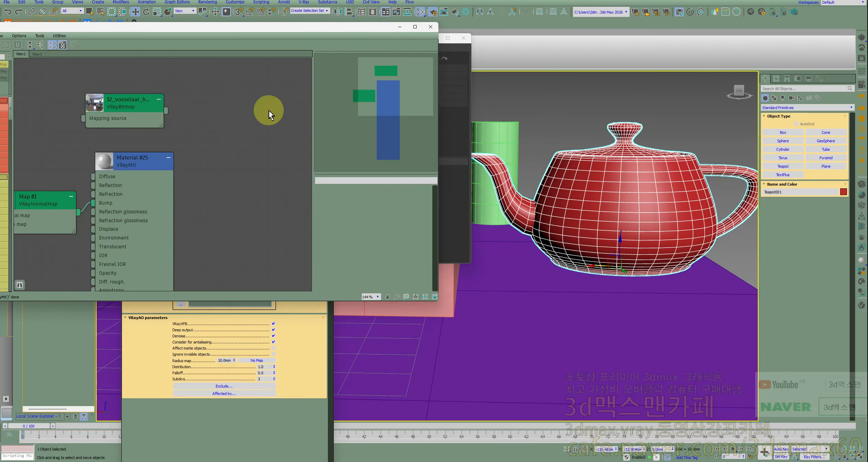
drag(228, 29, 443, 60)
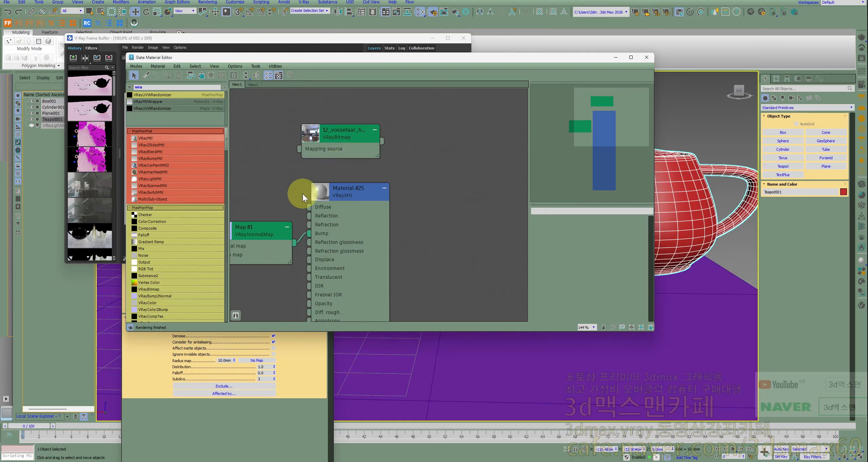
double_click(345, 196)
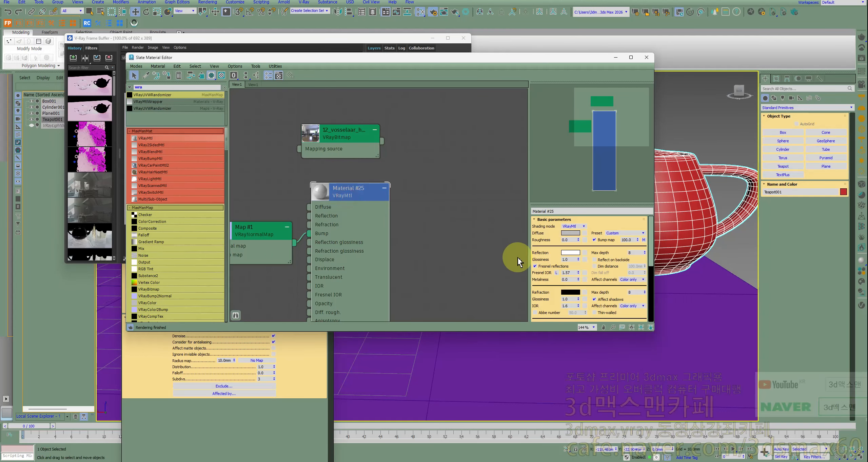
click(563, 294)
drag(453, 240, 461, 277)
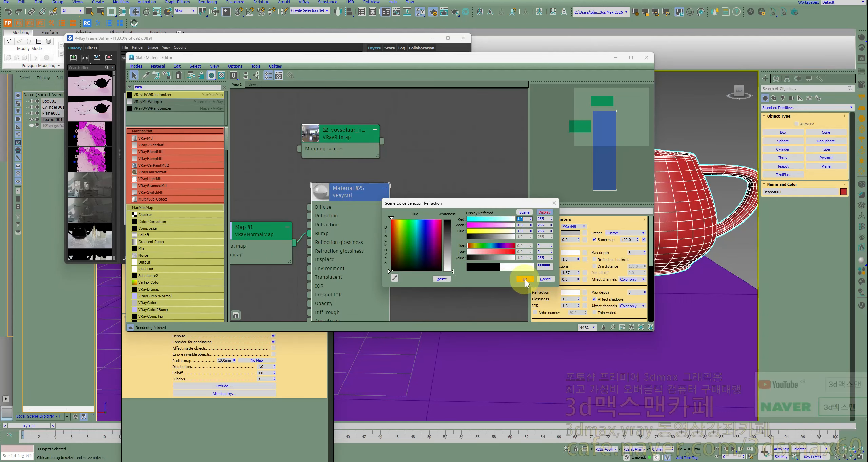
click(524, 281)
- Assign the refractive material to the teapot and start an interactive render showing VRayAO
right_click(369, 215)
click(403, 203)
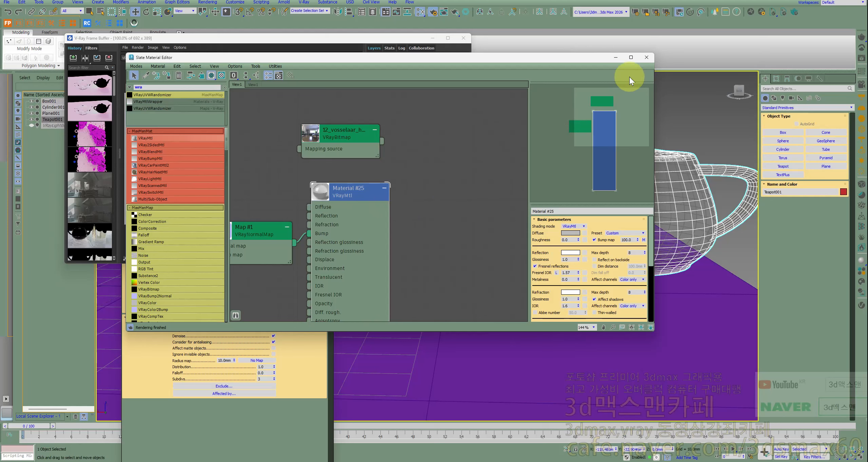
click(615, 58)
click(333, 58)
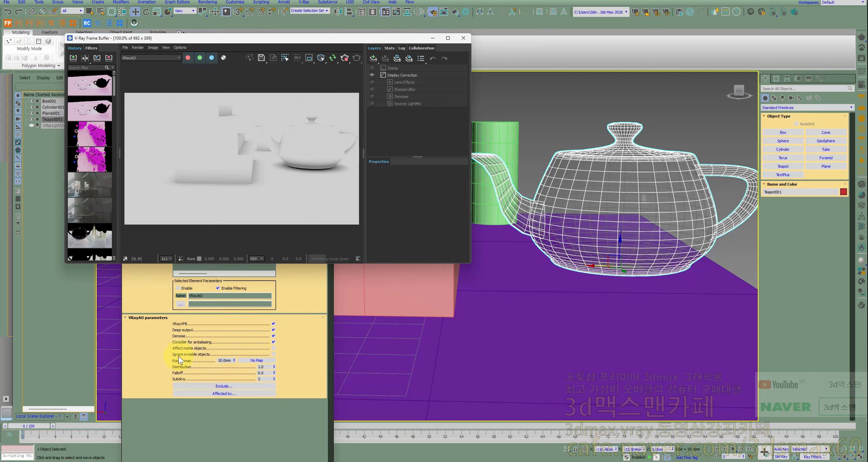
- Turn on Ignore invisible objects for VRayAO and render the transparent teapot again
click(274, 355)
click(348, 207)
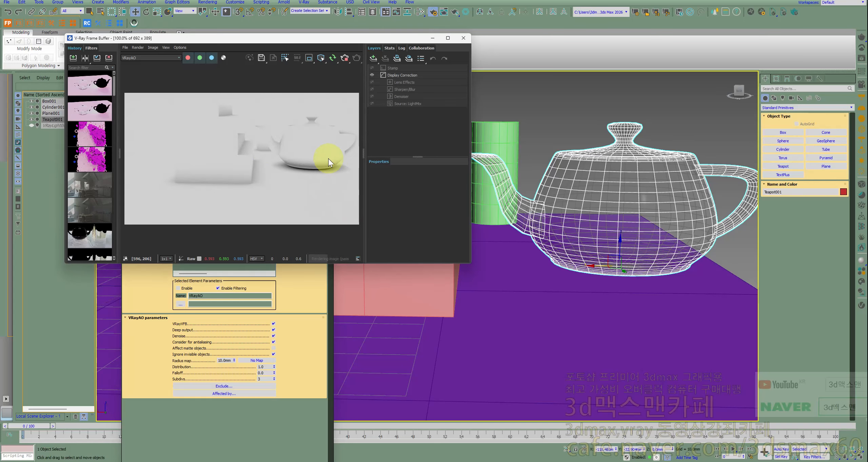
click(345, 62)
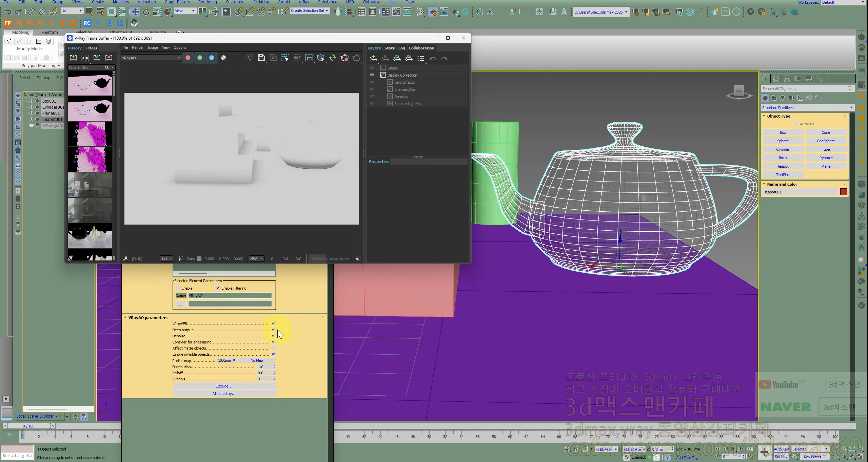
- Turn off Ignore invisible objects for VRayAO and restart the interactive render
click(274, 355)
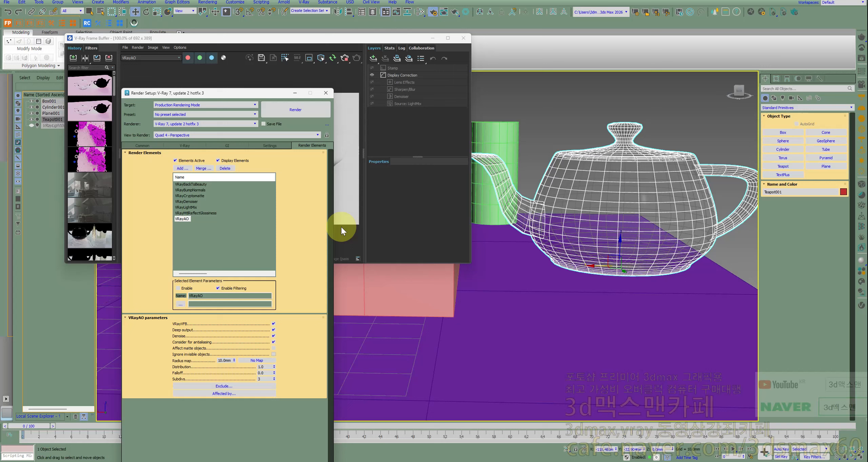
click(347, 210)
click(333, 58)
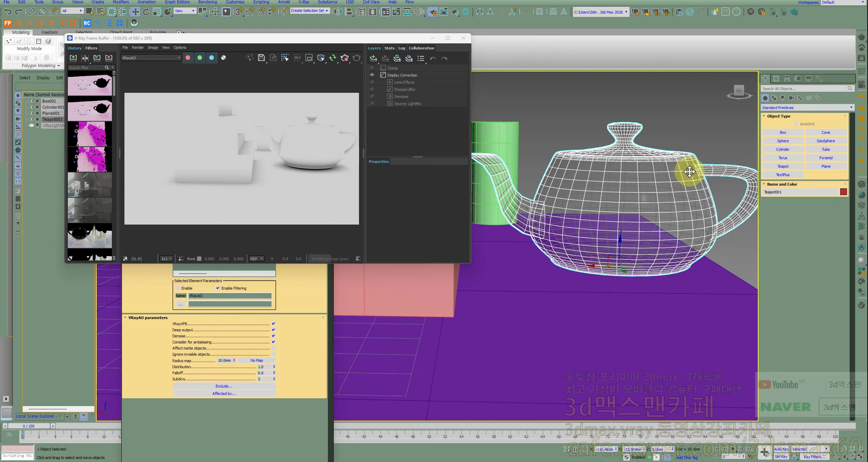
- Draw an upright square plane in the Front view, about 186.5 mm per side, and return to the Perspective view
click(826, 166)
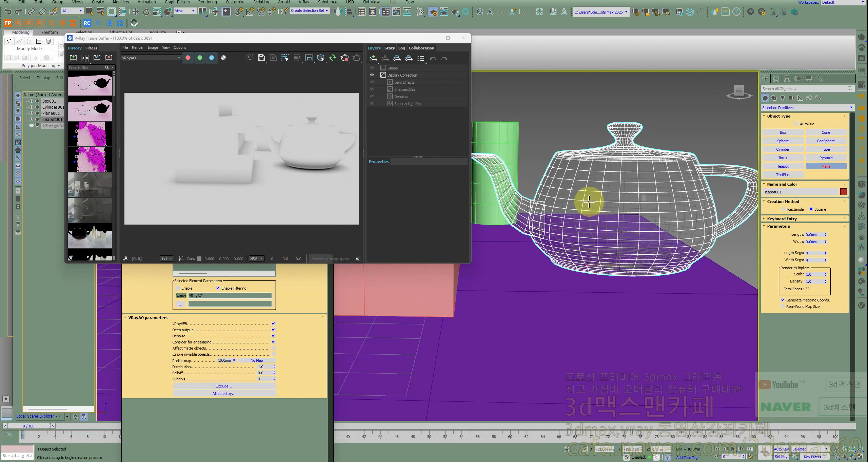
key(f)
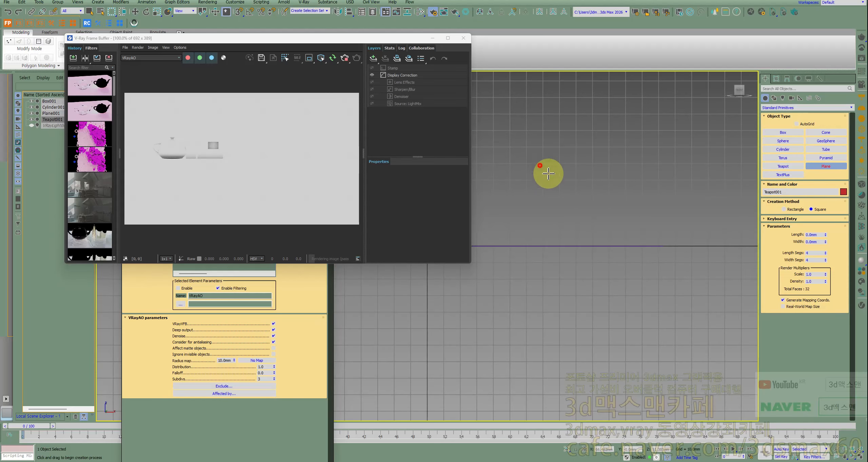
drag(539, 159, 665, 246)
key(p)
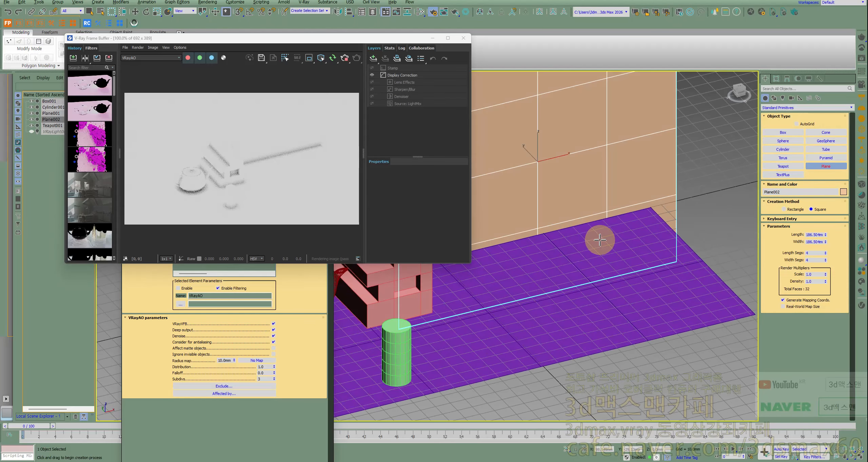
scroll(575, 223, down, 3)
middle_drag(572, 224, 558, 243)
scroll(558, 243, up, 3)
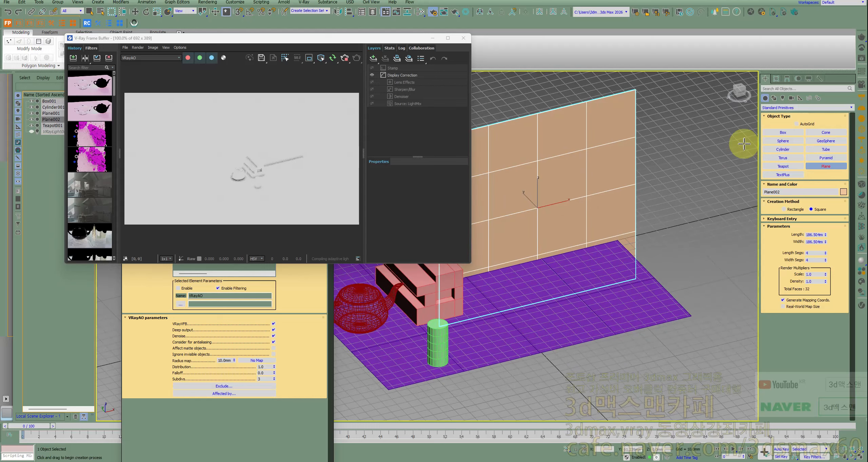
- Set the upright plane's length and width to 100 mm and lower it until its bottom part passes through the floor
click(776, 78)
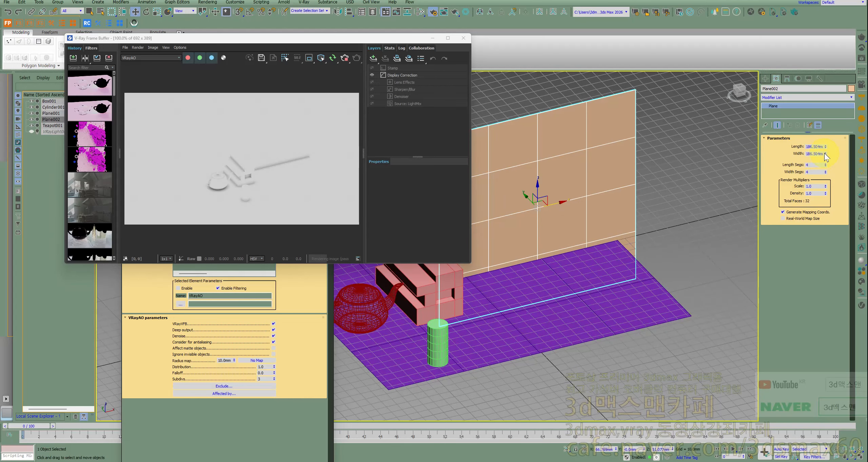
mouse_move(825, 157)
mouse_down()
mouse_move(825, 167)
mouse_move(825, 156)
mouse_up()
text(0)
key(Tab)
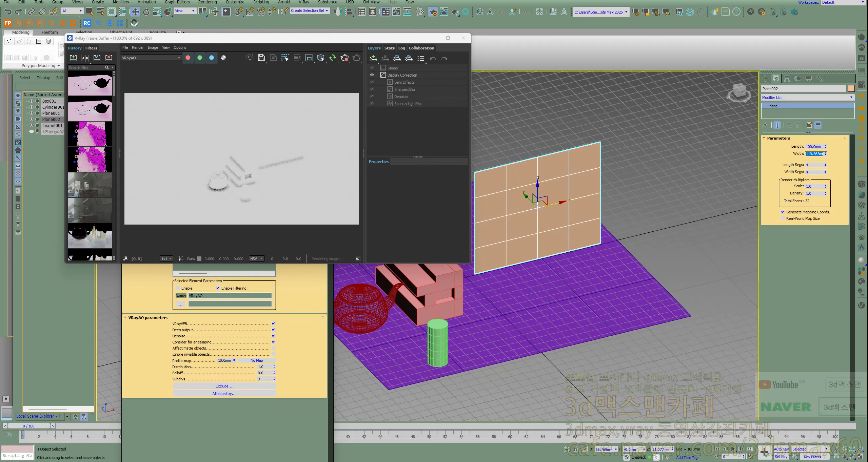
text(100)
key(Tab)
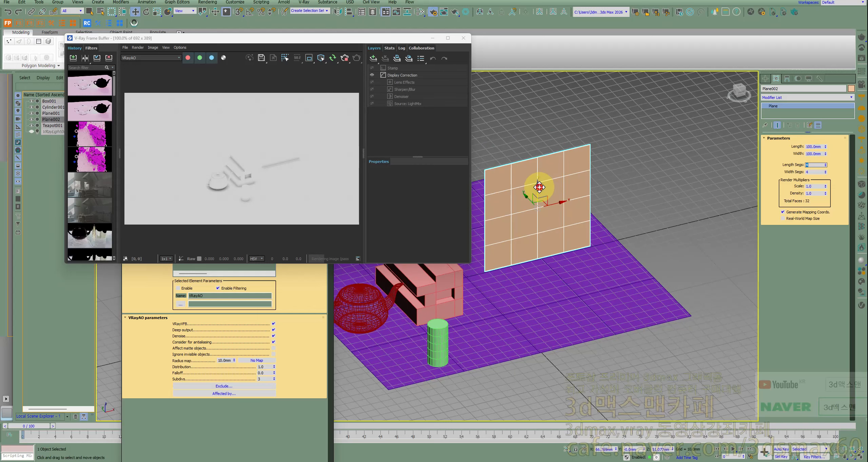
drag(539, 187, 540, 209)
alt+middle_drag(523, 216, 521, 209)
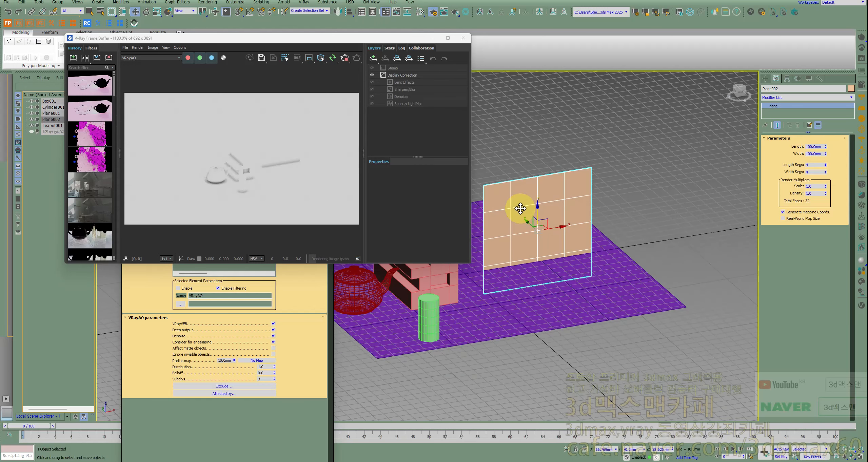
- Add a new VRayMtl and a Gradient Ramp map to the material graph, with the map placed beside the new material
scroll(535, 204, up, 5)
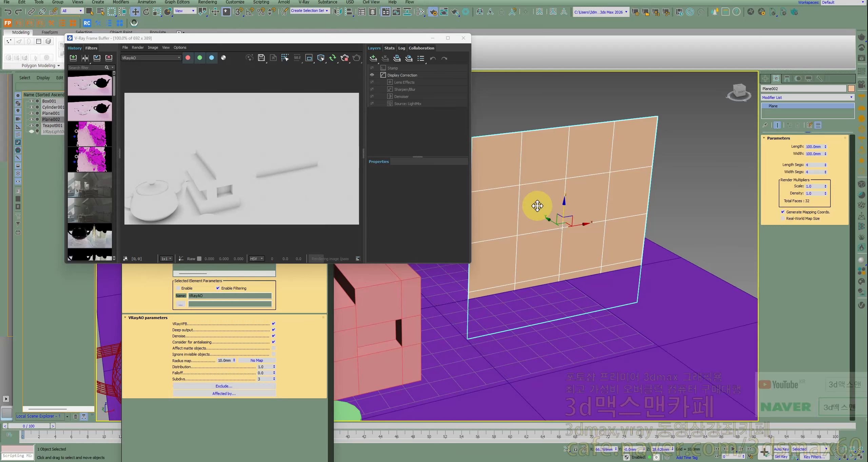
key(m)
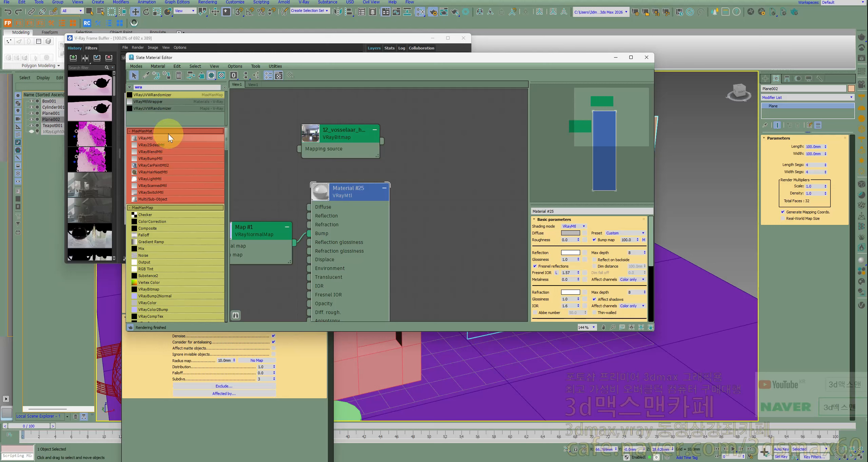
drag(168, 138, 450, 174)
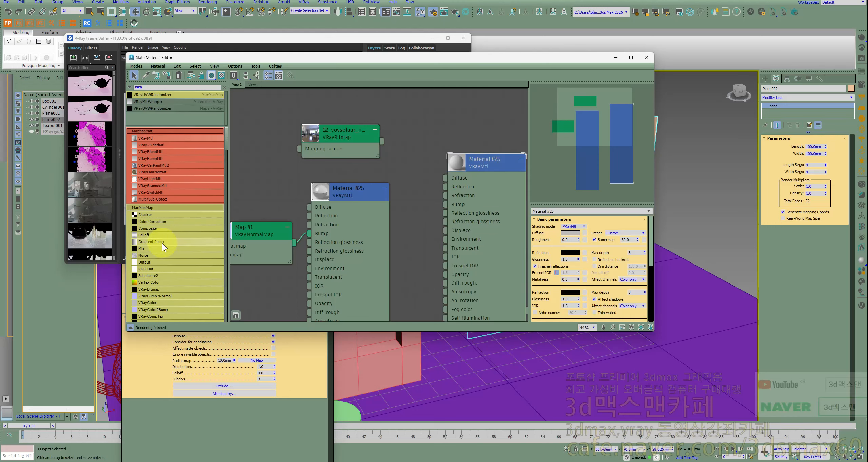
drag(163, 245, 400, 183)
drag(539, 265, 537, 190)
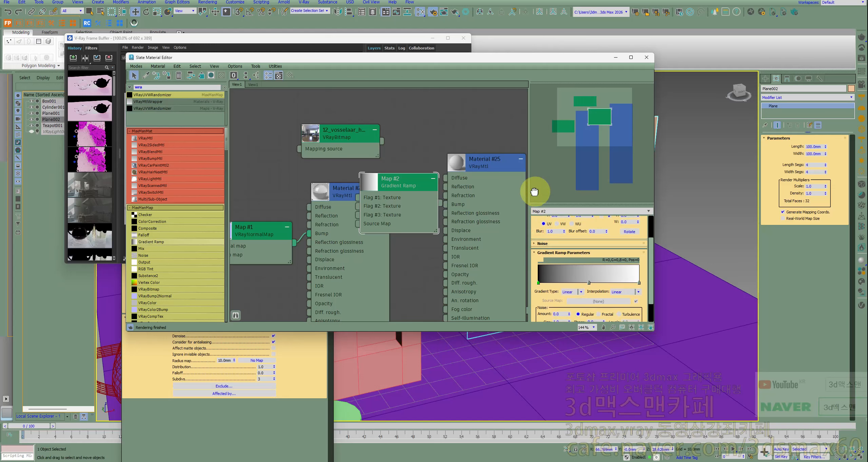
drag(419, 184, 400, 184)
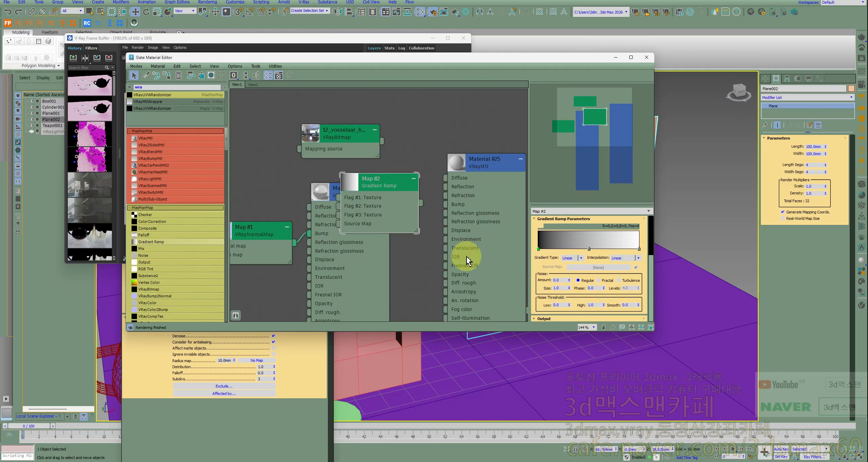
- Connect the Gradient Ramp map to the Opacity input of the new VRayMtl
middle_drag(466, 261, 440, 228)
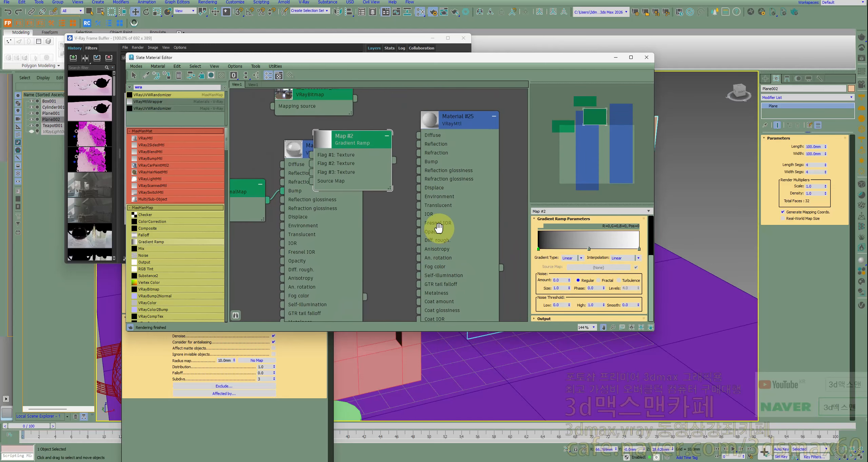
click(479, 169)
scroll(479, 170, up, 1)
drag(387, 171, 419, 247)
- Set the Gradient Ramp map's gradient type to Radial and its interpolation to Solid
click(355, 146)
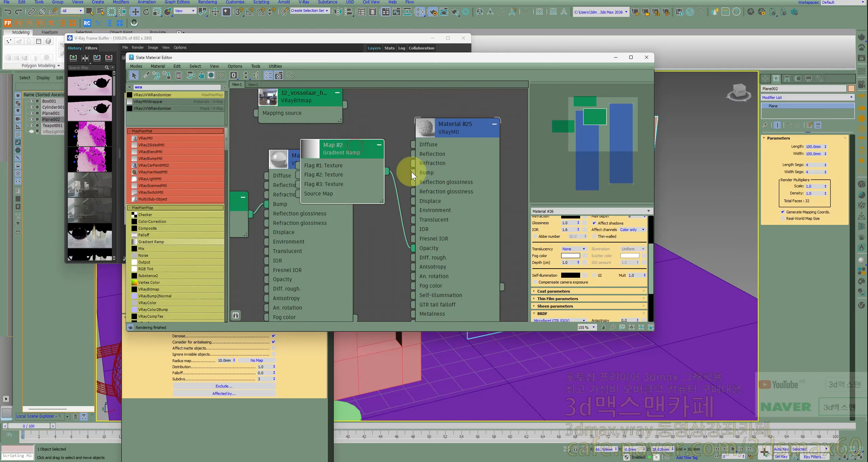
click(573, 258)
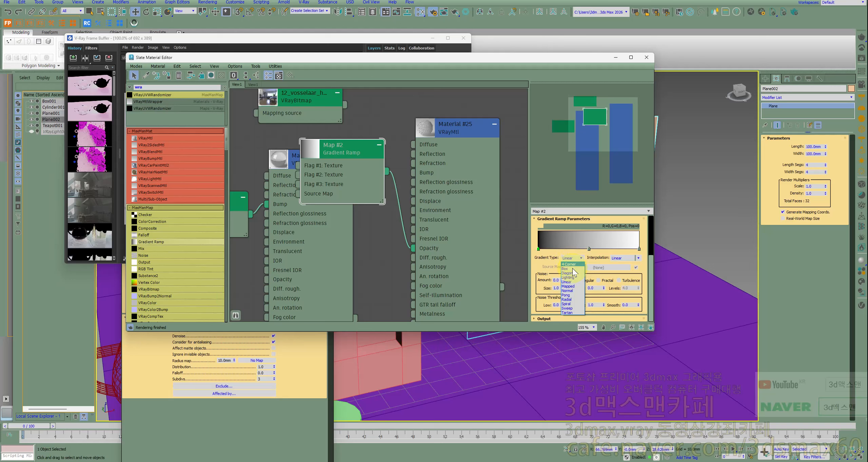
click(567, 300)
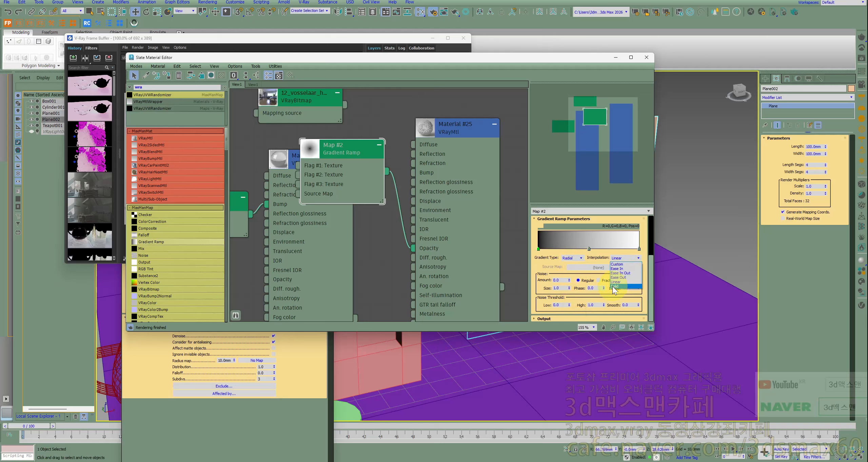
click(615, 270)
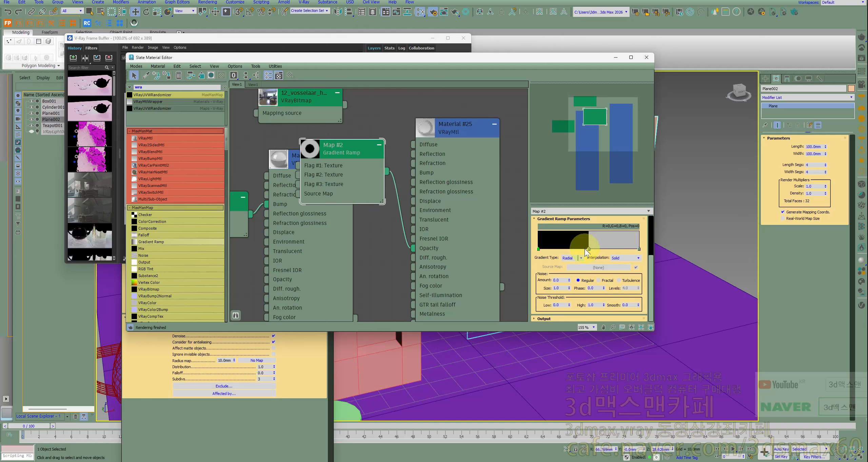
- Set the middle and end colour flags of the Gradient Ramp to white
double_click(639, 249)
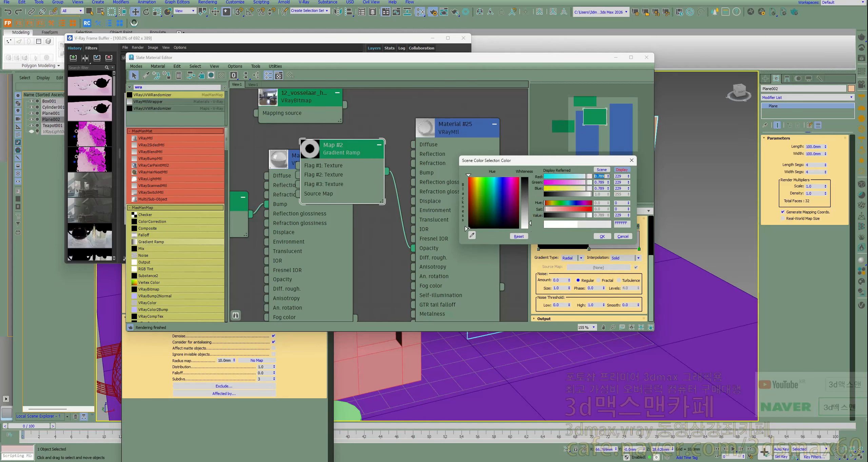
click(603, 236)
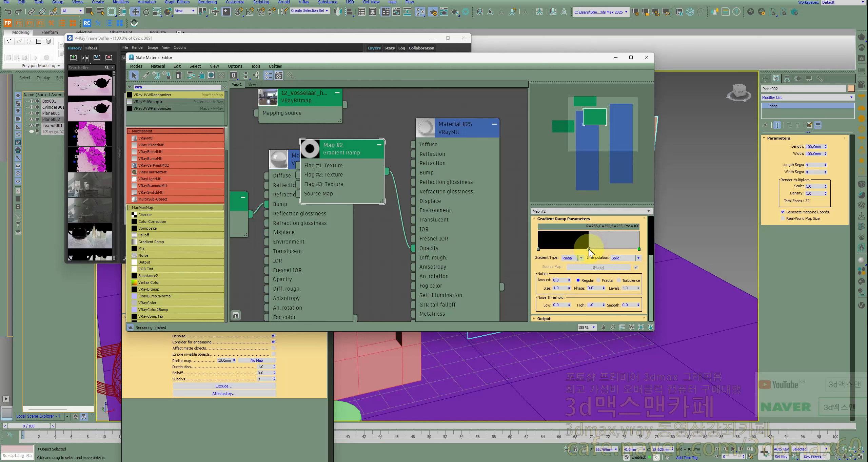
double_click(589, 249)
drag(475, 217, 475, 233)
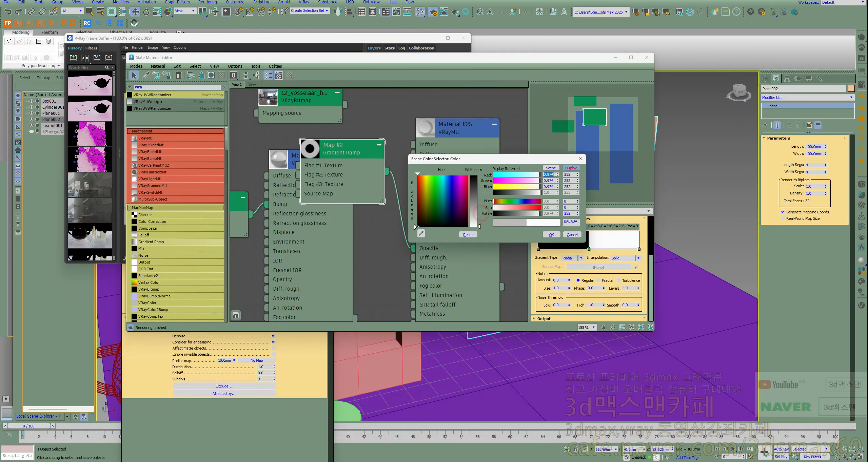
click(548, 233)
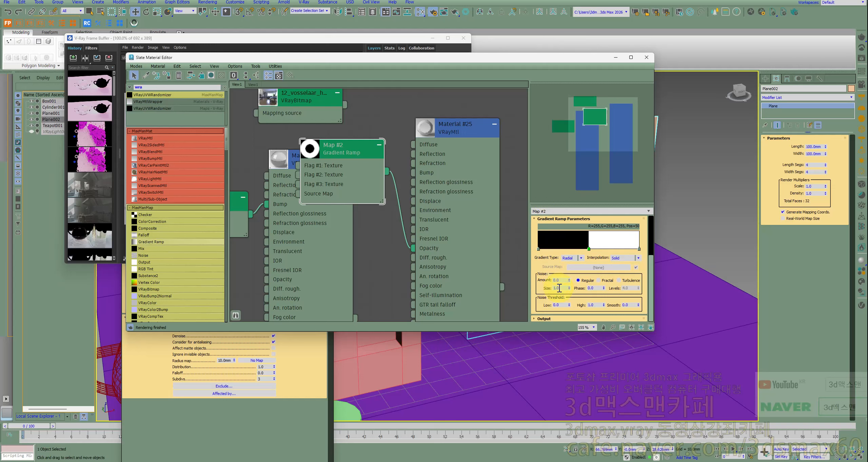
- Set the Gradient Ramp map's U and V tiling to 0.5 each
click(576, 319)
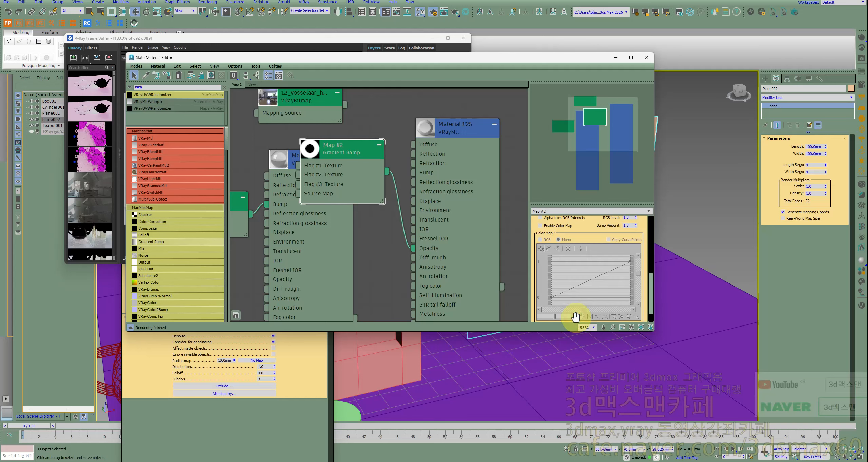
drag(579, 242, 580, 315)
scroll(581, 315, up, 3)
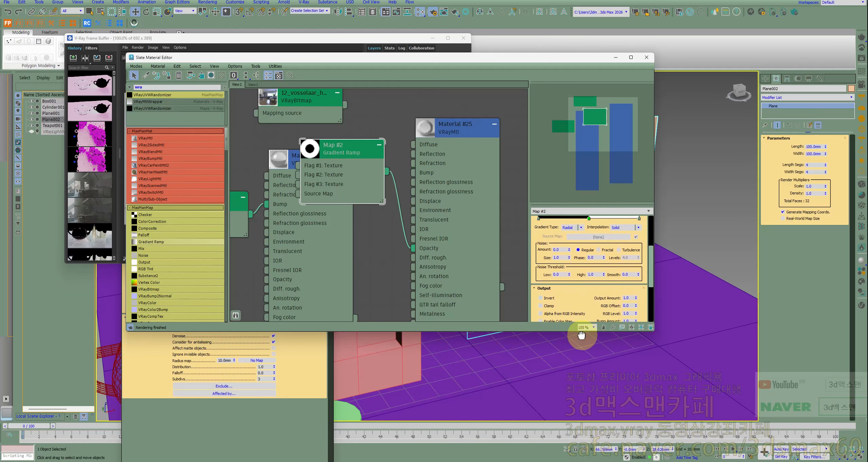
scroll(550, 302, up, 2)
scroll(550, 302, up, 5)
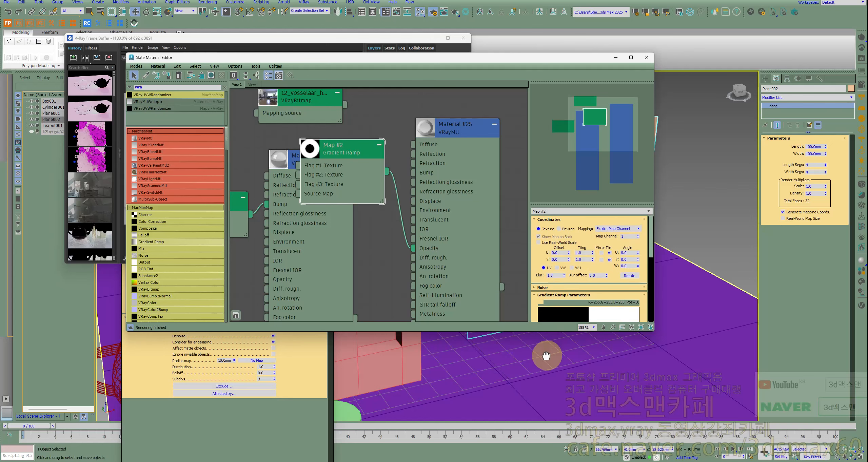
double_click(583, 252)
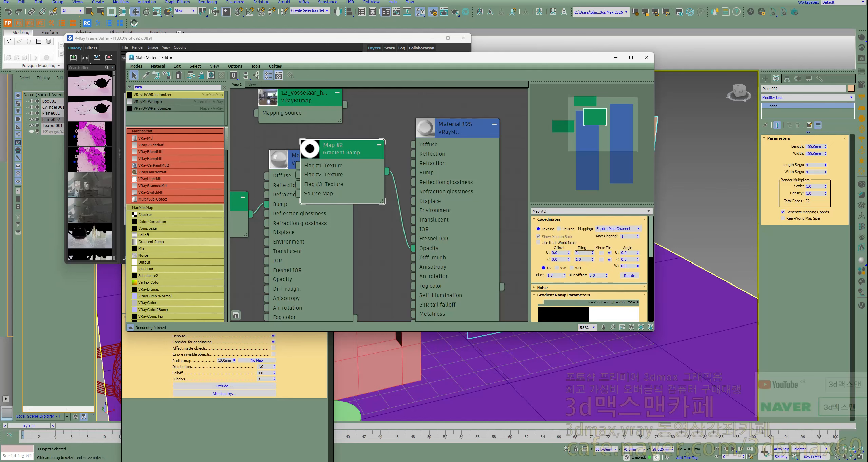
text(0.5)
key(Tab)
text(0.)
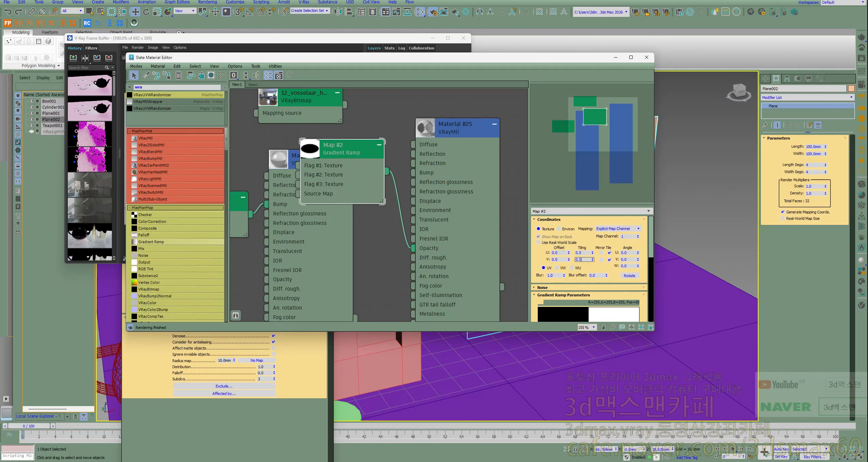
text(5)
key(Return)
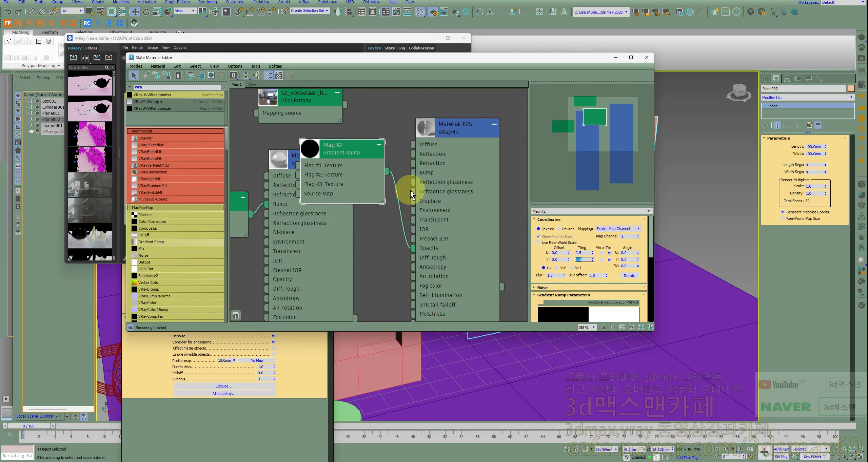
- Set the Gradient Ramp's starting colour flag to white and its middle and end flags to black
drag(542, 256, 550, 197)
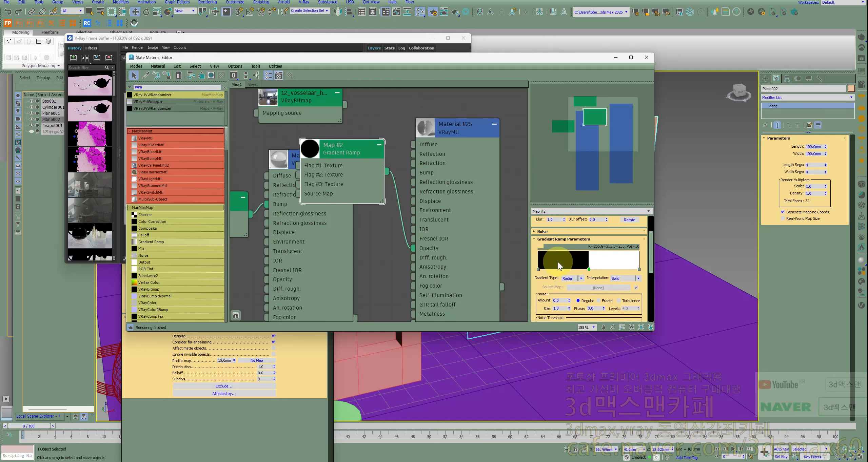
double_click(538, 270)
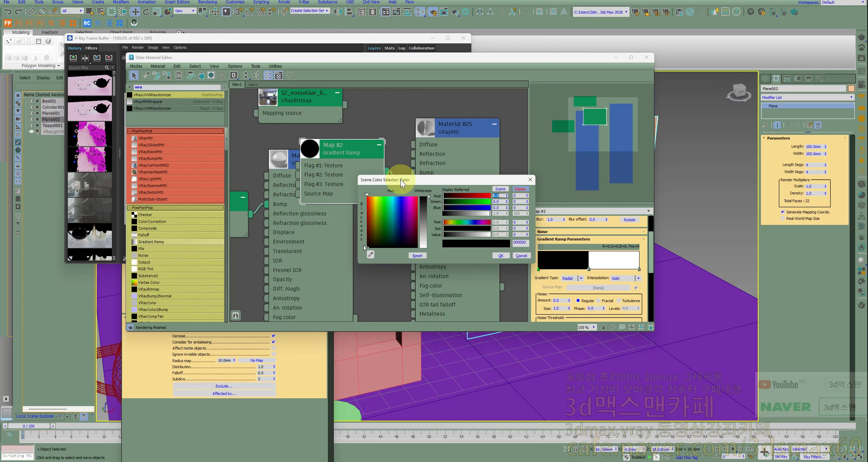
drag(423, 243, 424, 250)
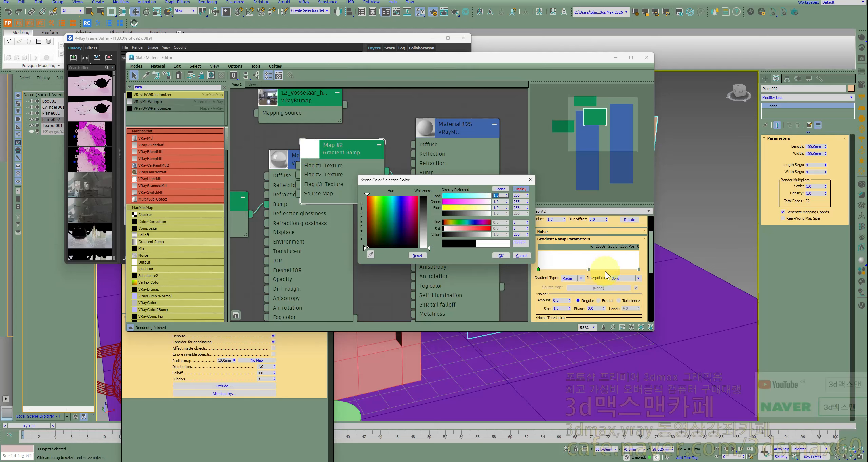
click(639, 270)
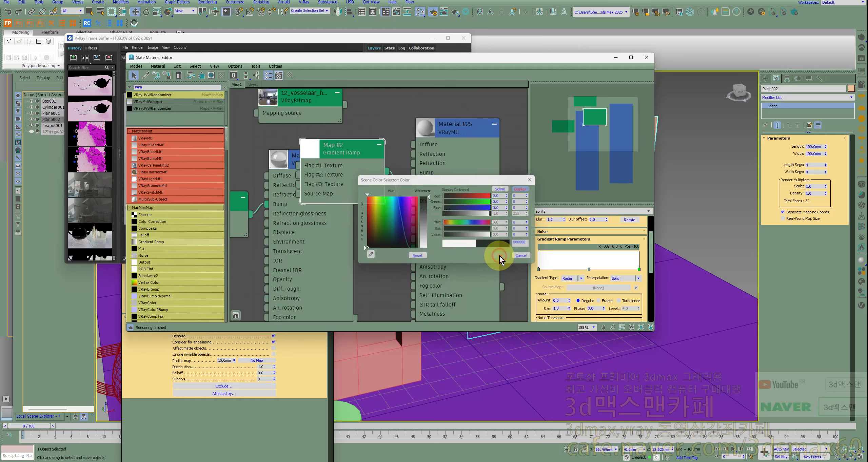
click(500, 256)
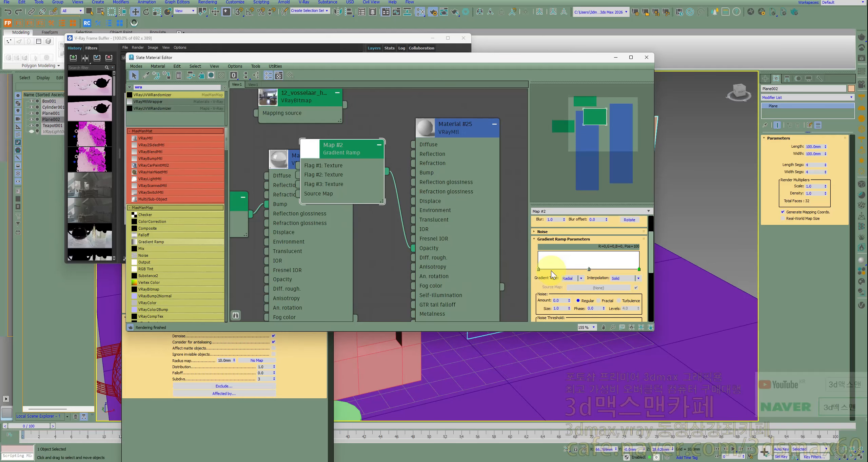
double_click(639, 270)
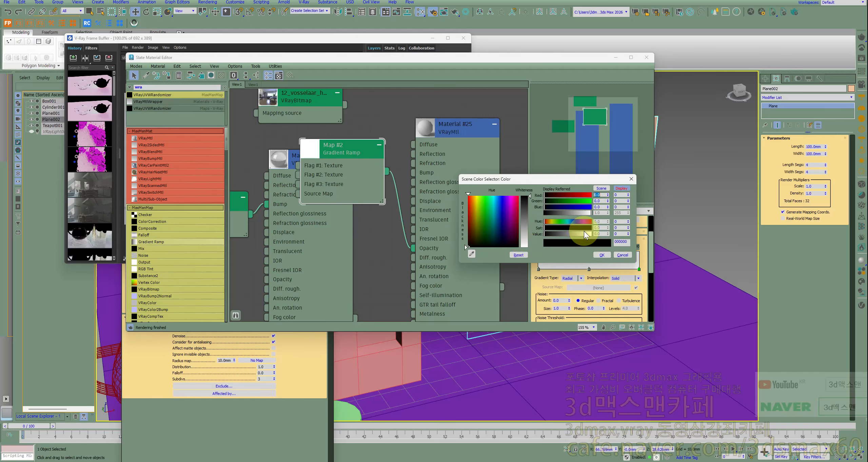
click(602, 255)
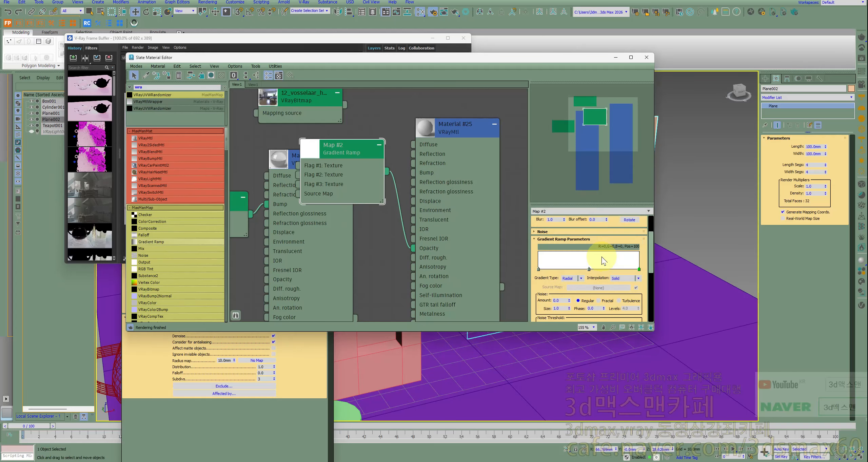
double_click(589, 269)
drag(479, 219, 479, 194)
click(551, 252)
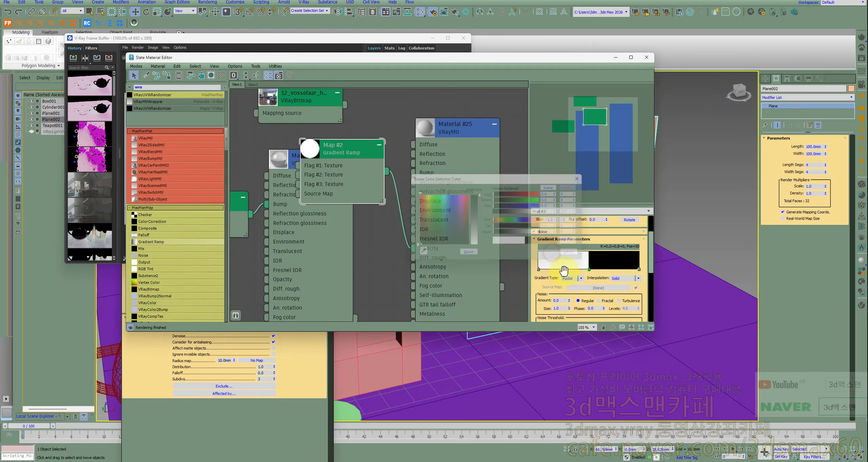
- Assign the new opacity-mapped VRayMtl to the selected upright plane and close the material editor
scroll(565, 234, down, 5)
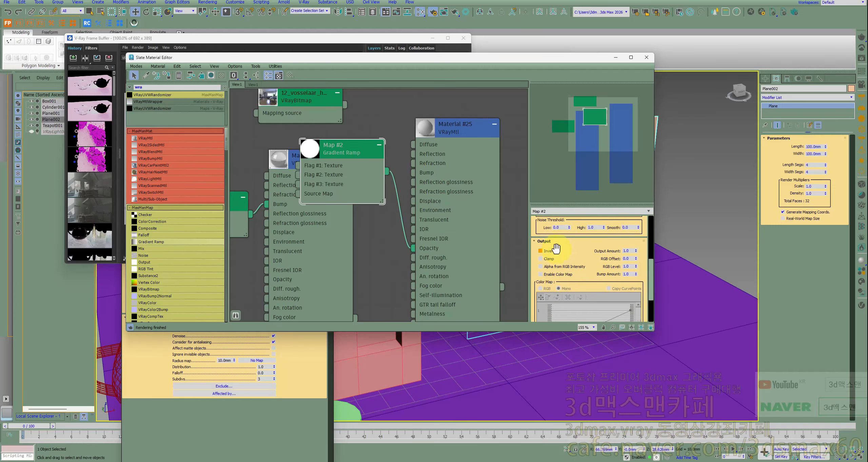
right_click(453, 129)
click(475, 143)
click(646, 57)
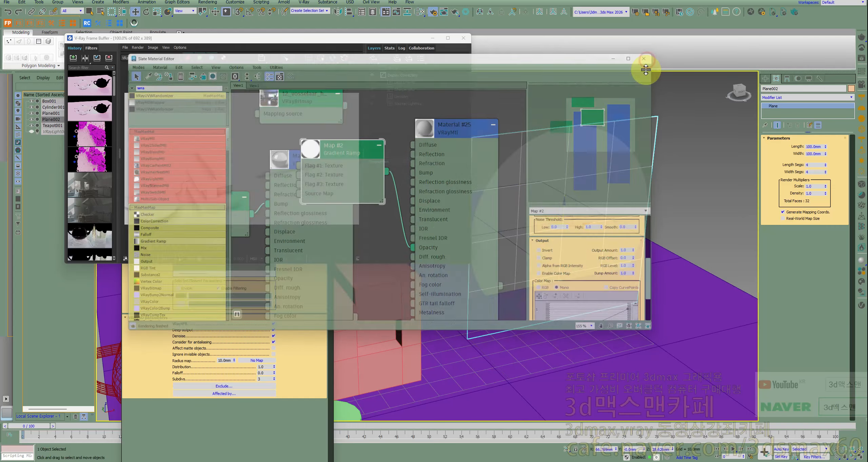
- Render the VRayAO element interactively and examine the occlusion where the upright plane's transparent corner crosses the floor
click(342, 59)
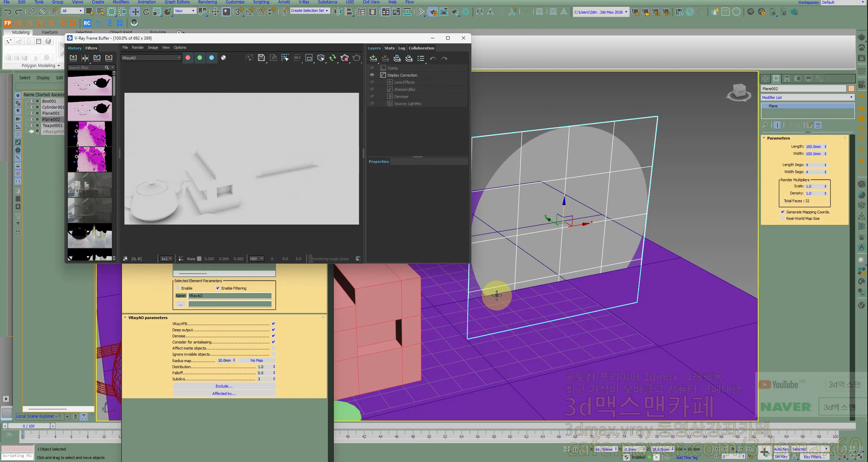
scroll(476, 301, up, 3)
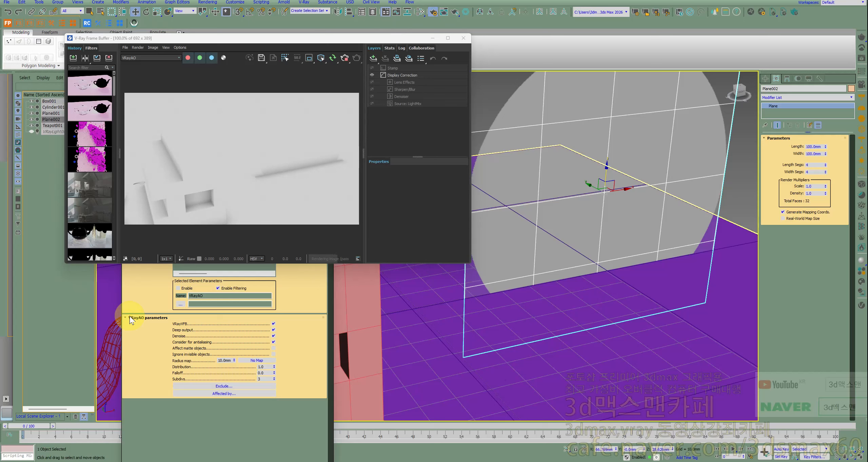
click(206, 395)
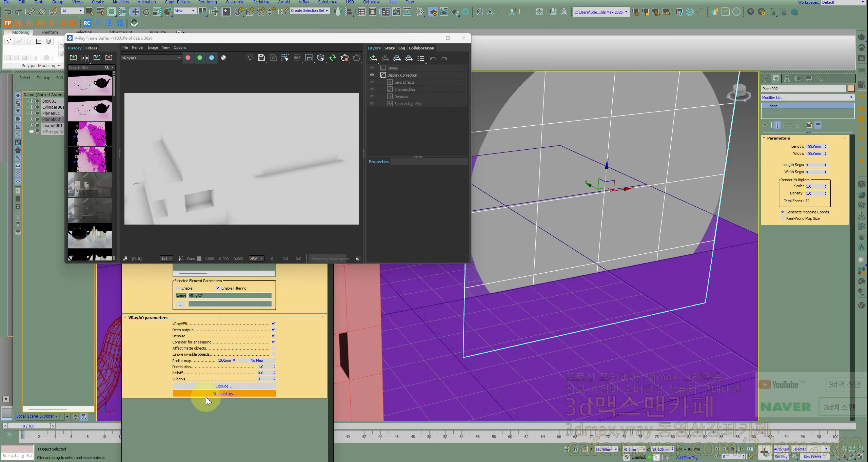
click(222, 387)
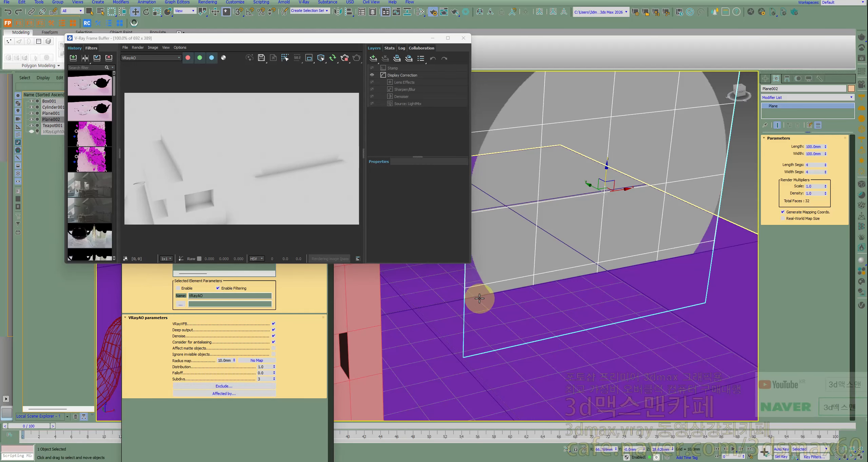
scroll(478, 298, up, 1)
scroll(493, 298, down, 1)
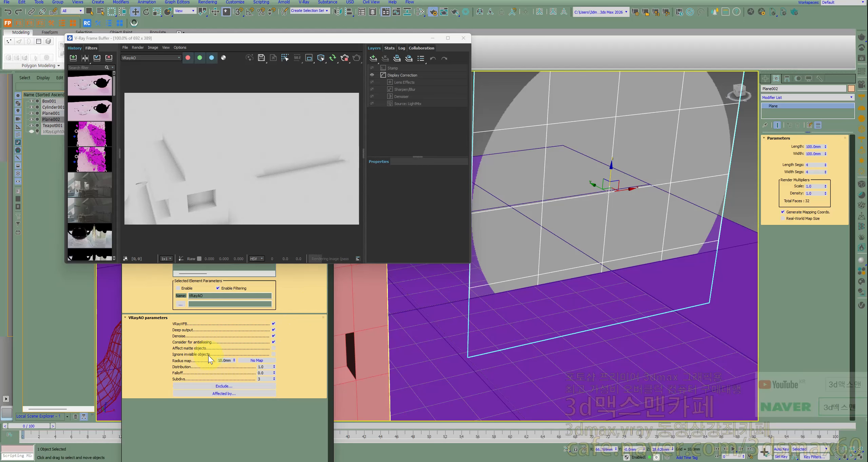
- Enable Ignore invisible objects for VRayAO, restart the interactive render and inspect the floor near the plane's transparent corner
click(273, 355)
click(289, 190)
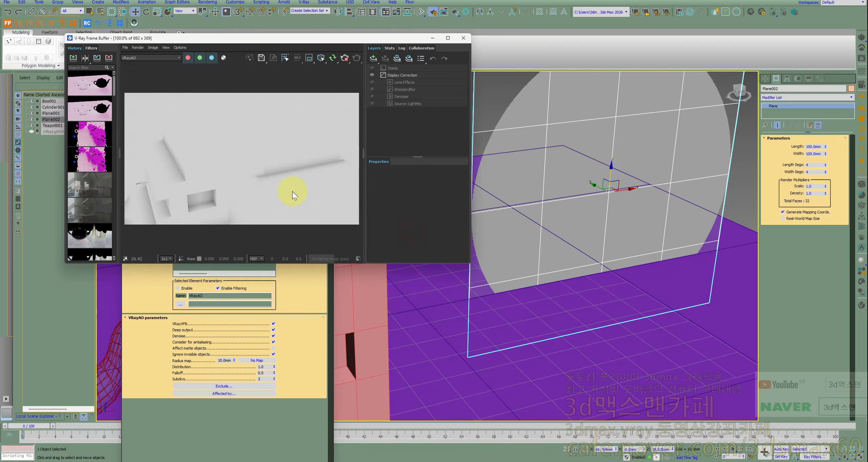
click(333, 58)
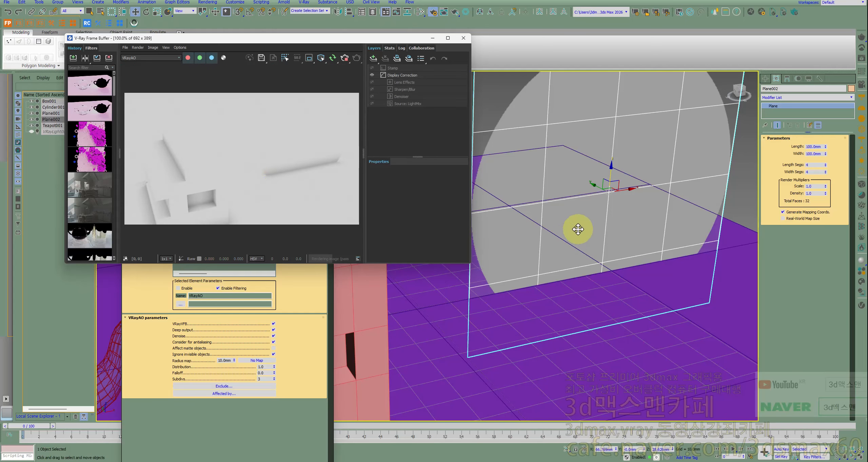
click(313, 298)
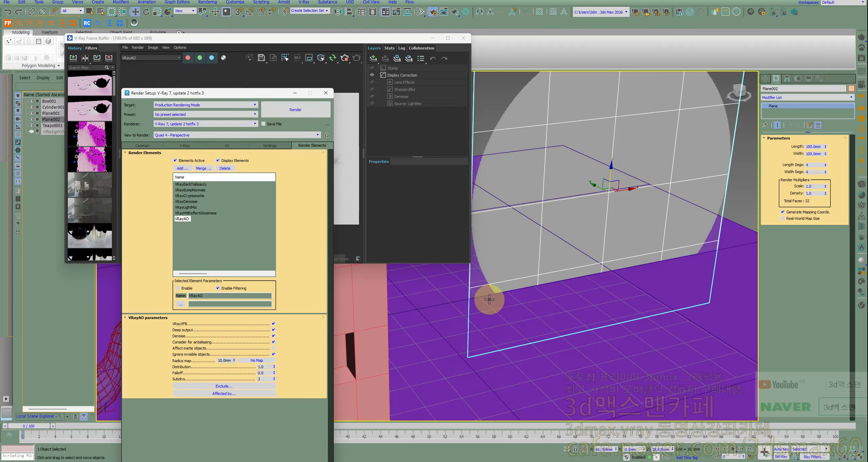
scroll(489, 298, up, 2)
click(341, 201)
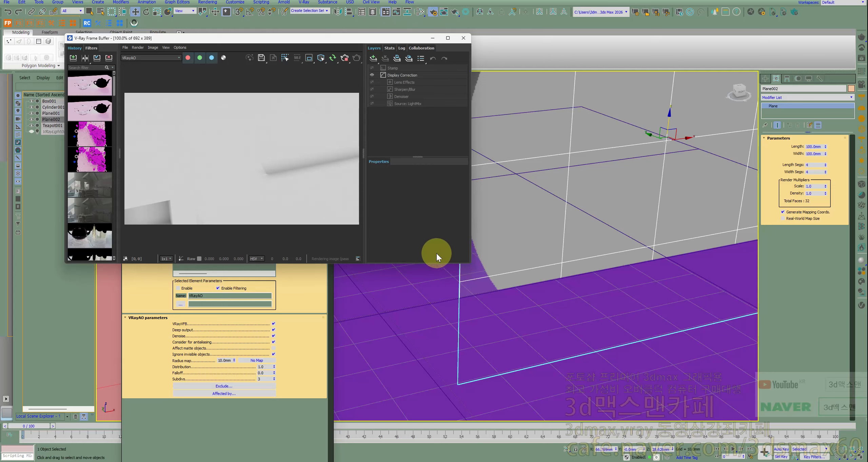
- Set the VRayAO radius to 50 mm and restart the interactive render with the box, teapot and cylinder in view
scroll(467, 285, down, 3)
middle_drag(467, 285, 488, 264)
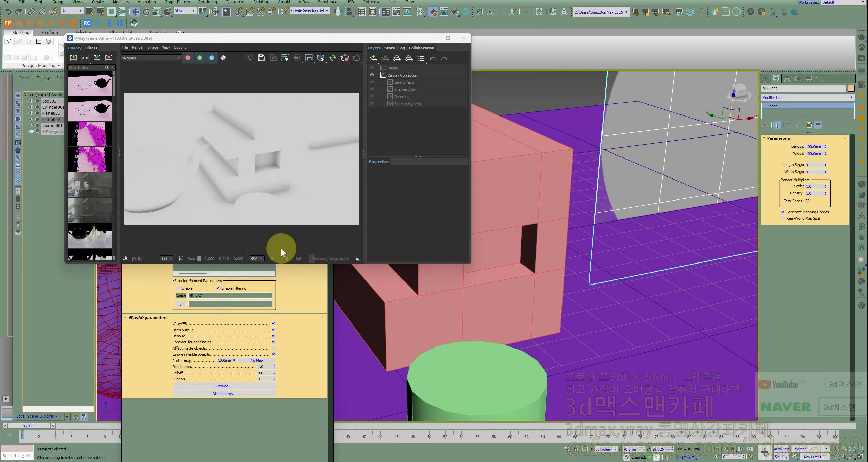
click(227, 361)
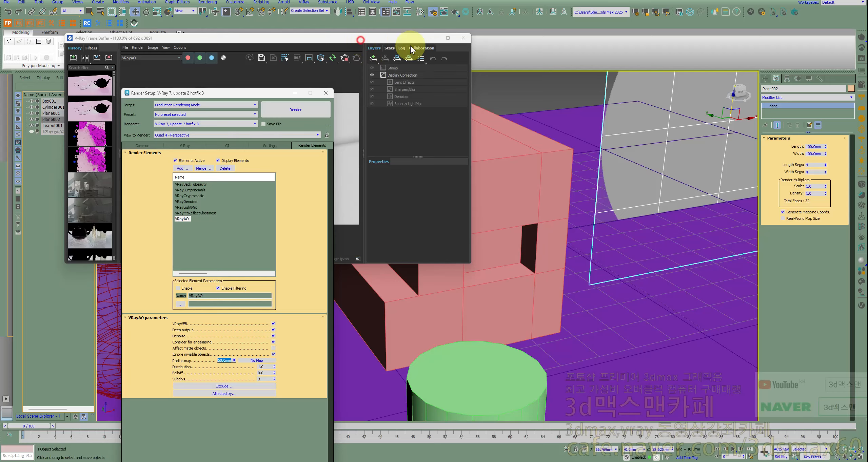
drag(358, 39, 603, 66)
click(590, 87)
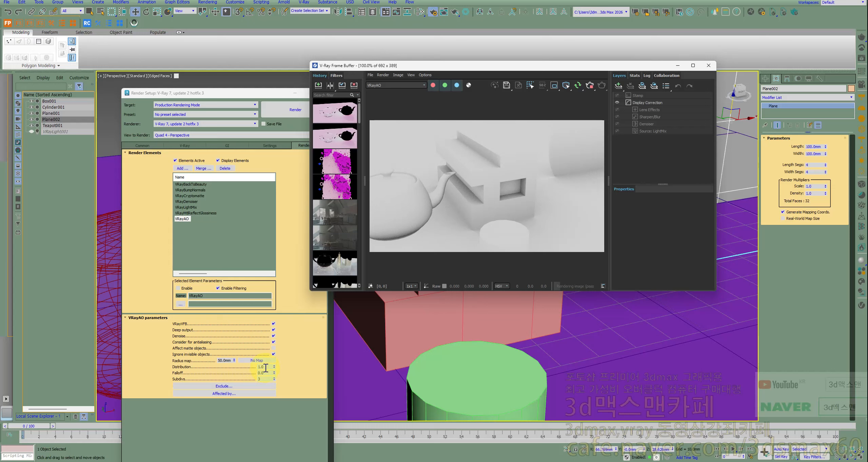
- Set the VRayAO Distribution to 10 and restart the interactive render
click(228, 360)
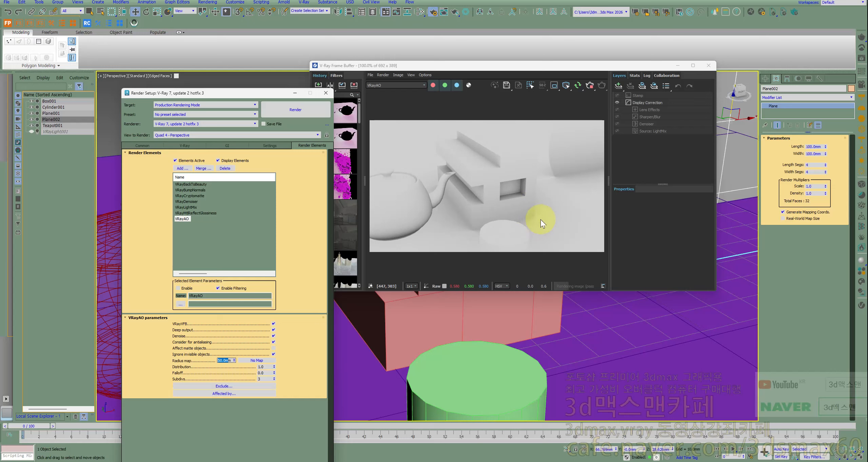
double_click(270, 367)
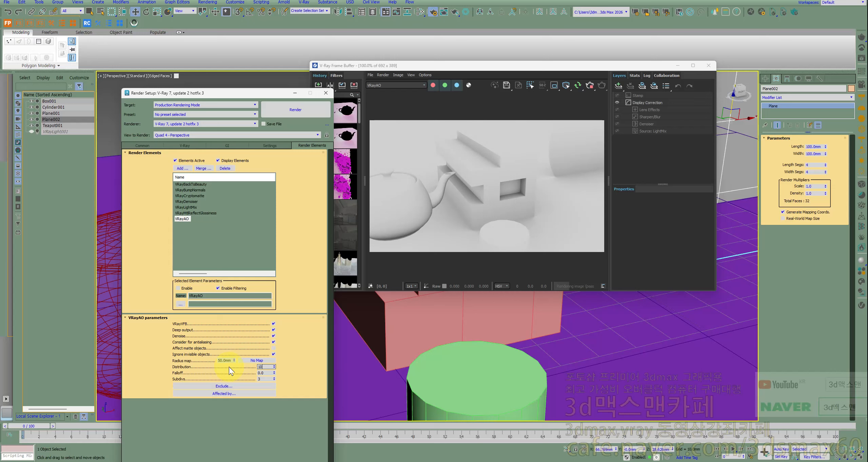
click(591, 88)
click(582, 88)
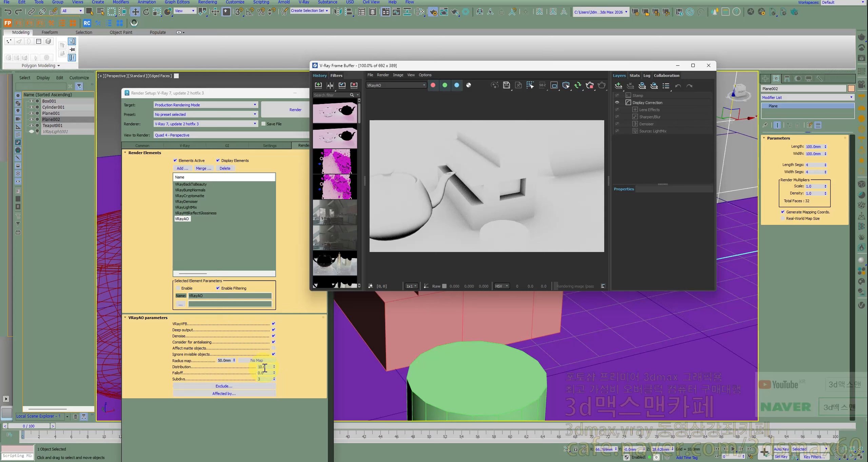
- Set the VRayAO radius to 20 mm, compare it with 10 mm, and return it to 20 mm, restarting the render for each value
click(225, 360)
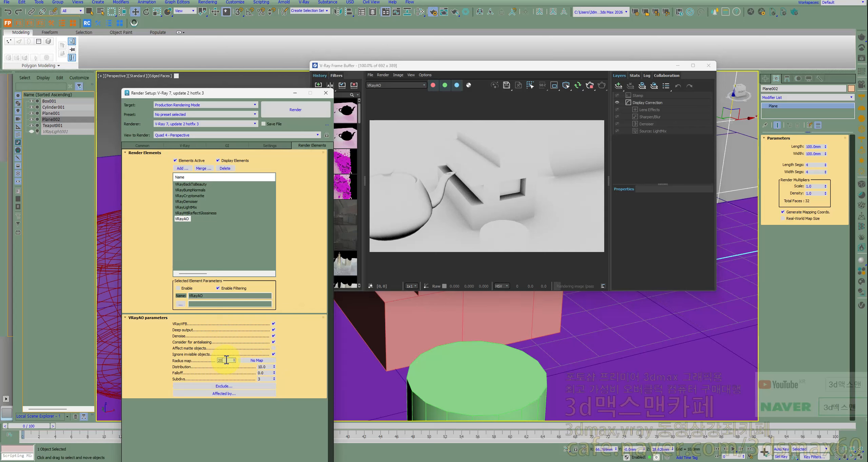
click(584, 84)
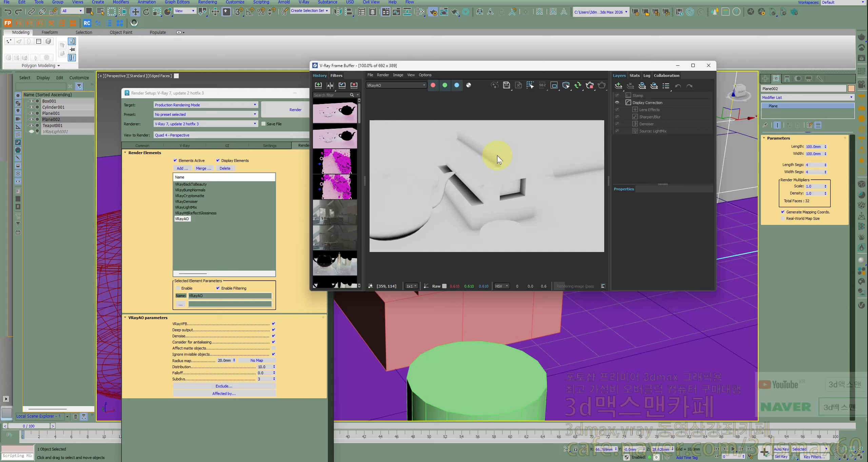
click(230, 362)
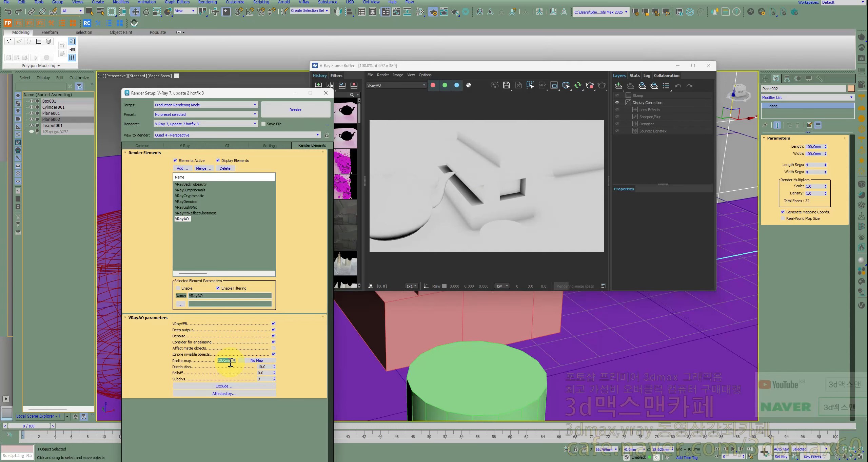
click(590, 86)
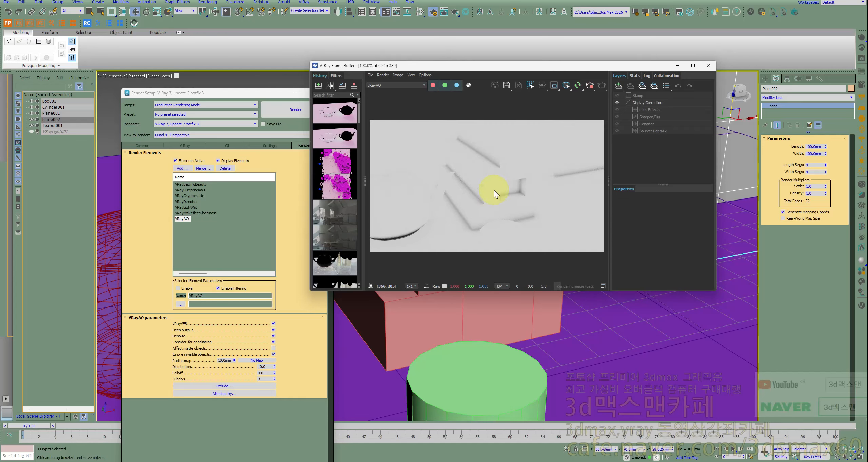
double_click(227, 361)
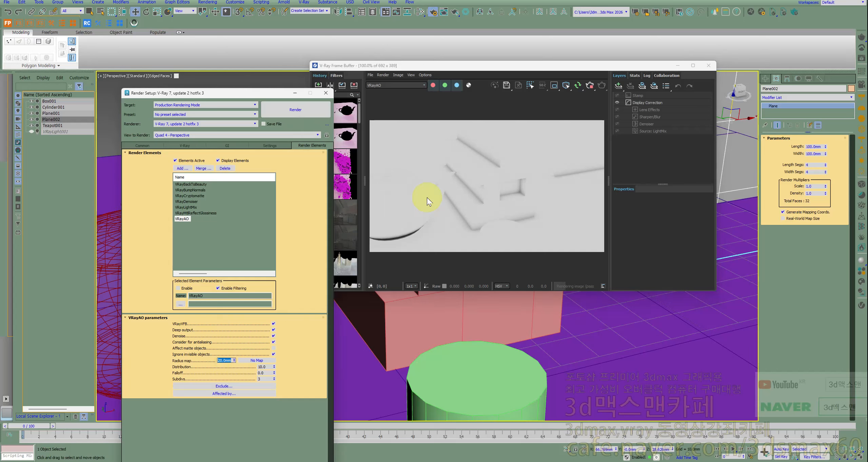
click(578, 85)
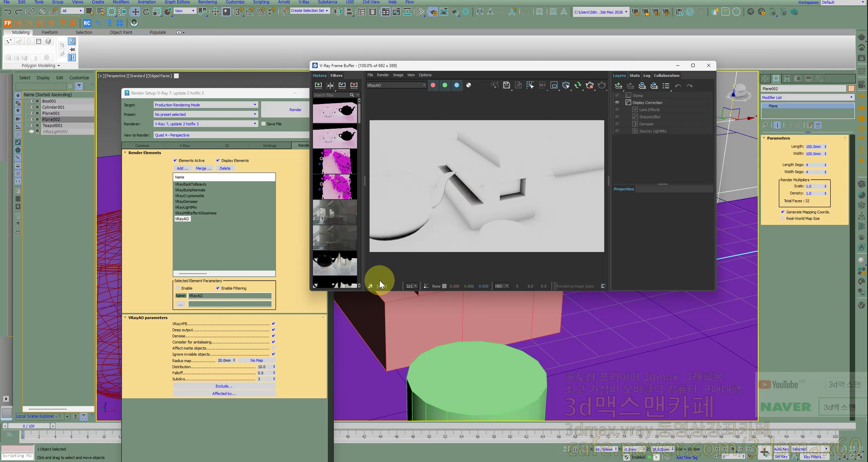
- Set the VRayAO Distribution to 5 and Falloff to 1, restarting the interactive render for each change
double_click(270, 367)
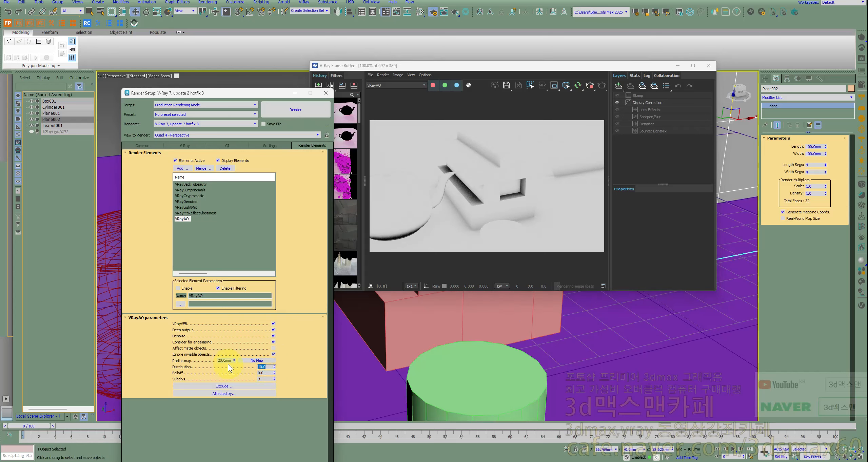
click(590, 86)
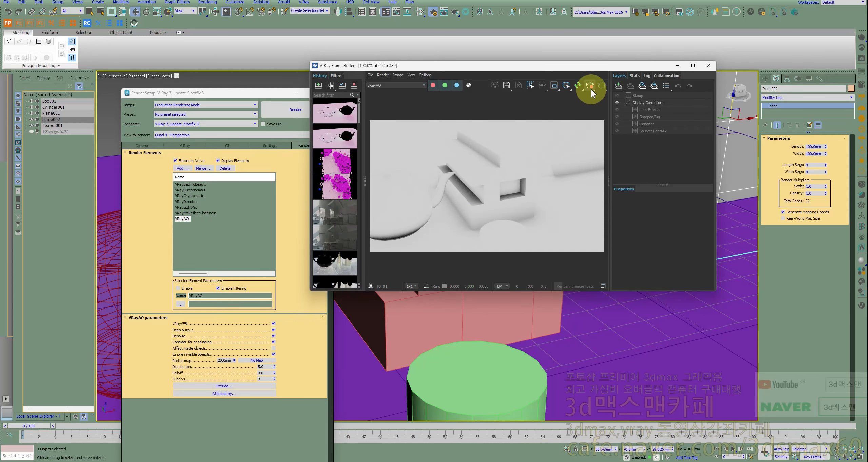
click(267, 373)
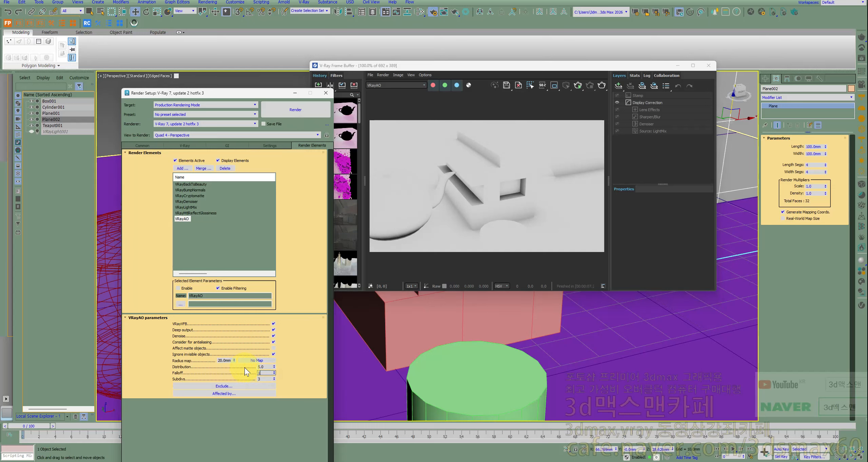
click(577, 85)
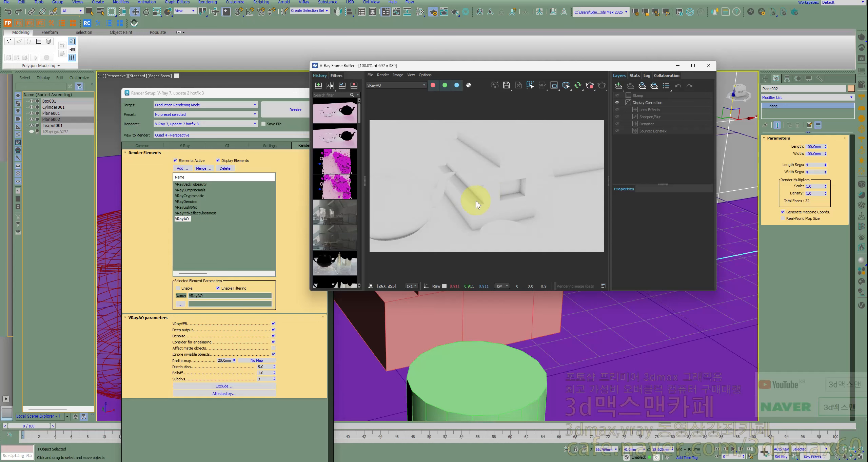
- Examine the occlusion render alongside the VRayAO Radius map, Distribution and Subdivs settings
click(262, 367)
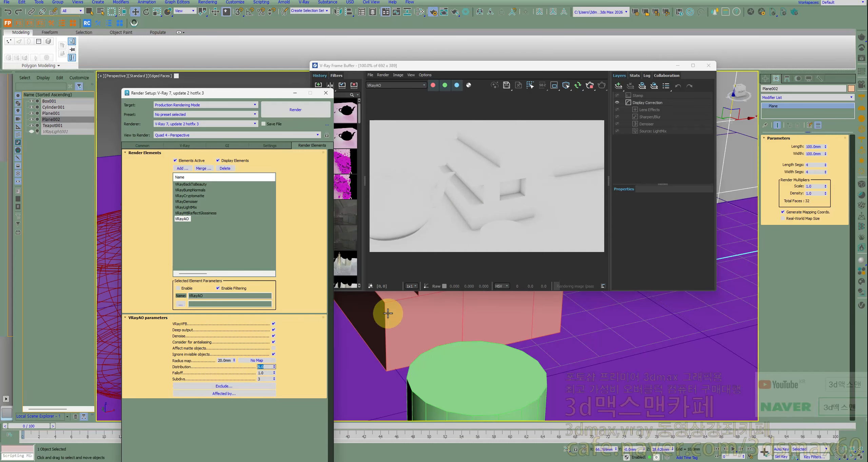
drag(529, 68, 452, 46)
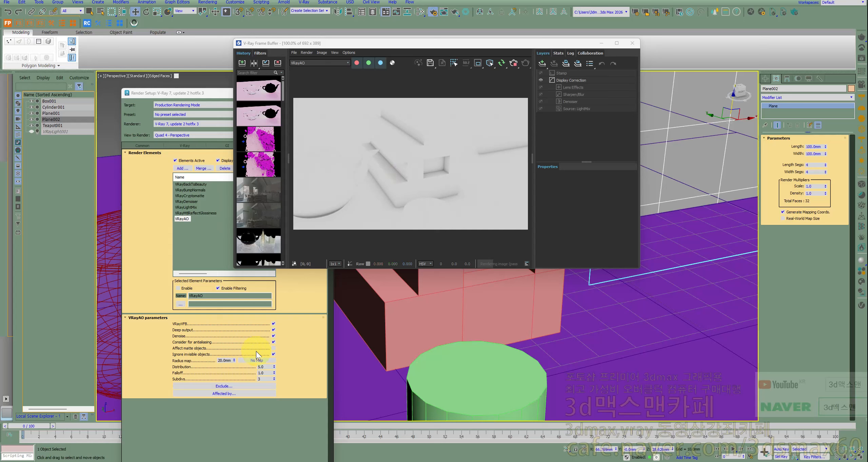
click(260, 360)
click(264, 366)
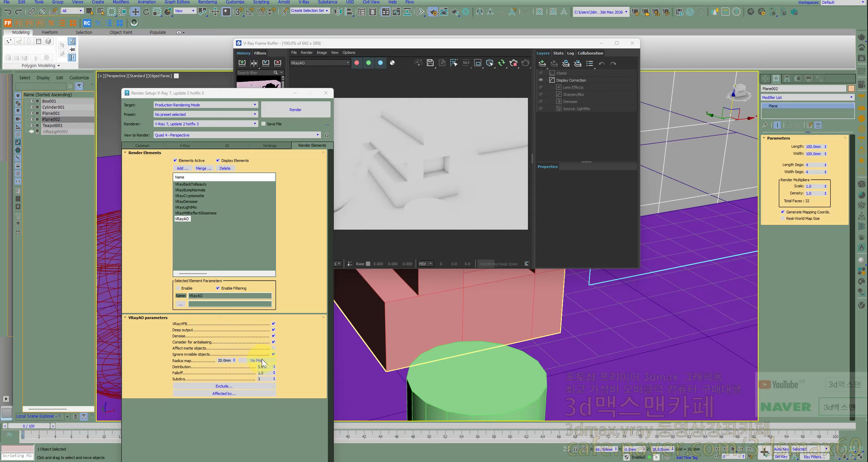
double_click(262, 379)
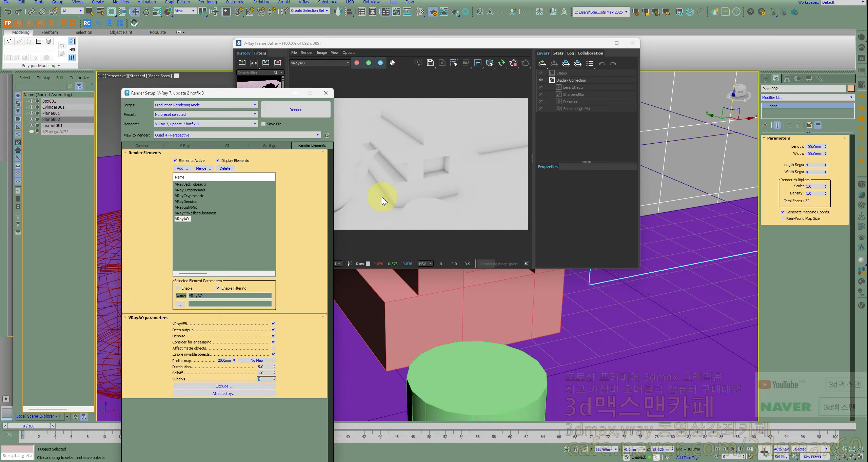
click(263, 380)
double_click(268, 380)
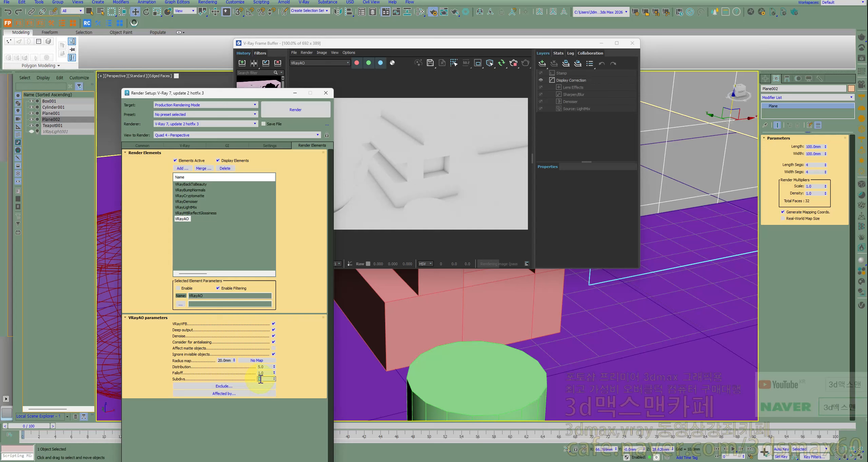
double_click(268, 380)
- Exclude Teapot001 from the VRayAO render element
click(239, 386)
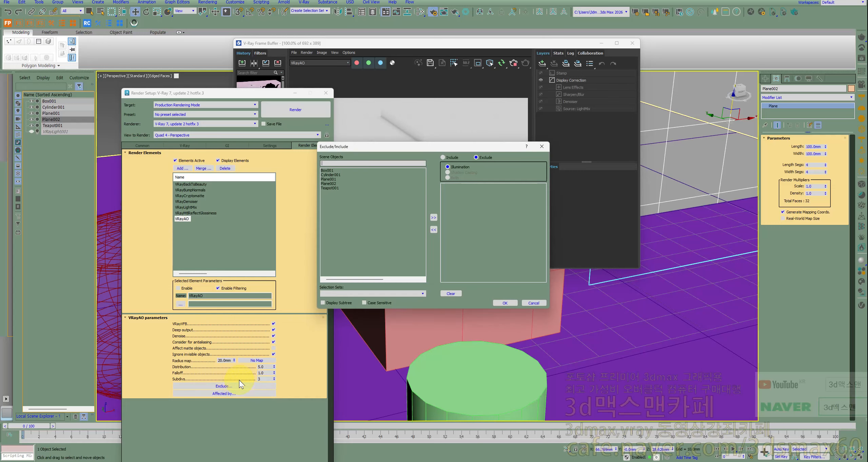
click(451, 158)
click(485, 158)
drag(476, 147, 261, 170)
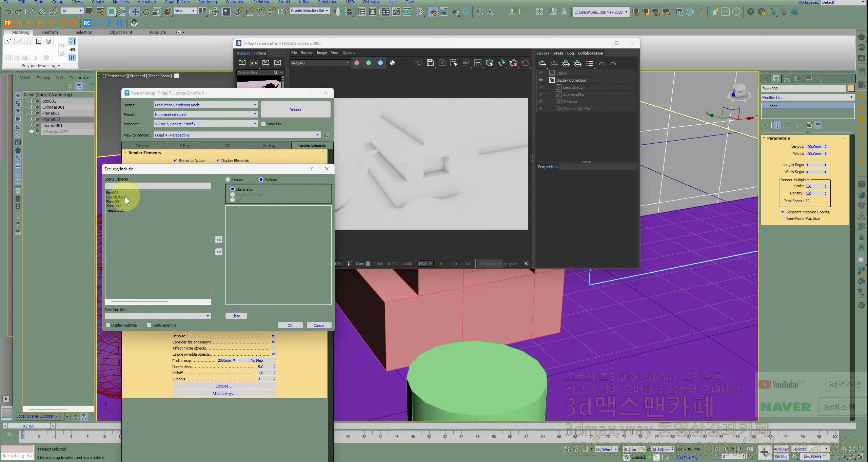
double_click(118, 211)
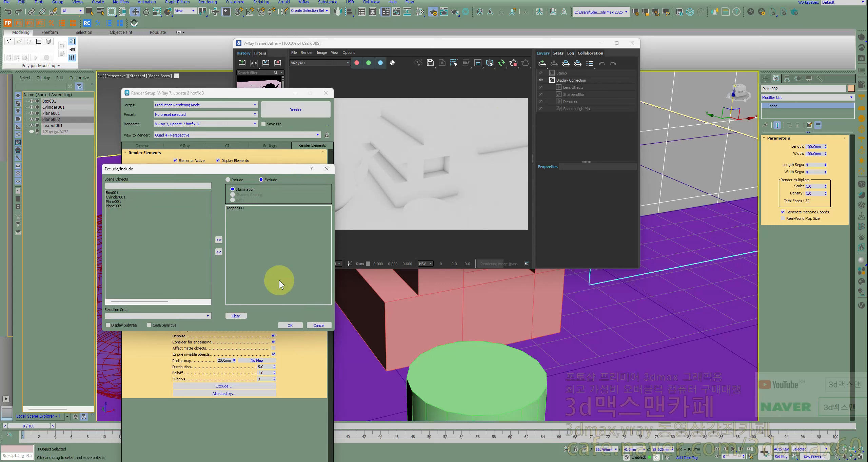
click(288, 326)
- Restart the interactive render and compare the teapot in the VRayAO element with the alpha channel
click(513, 66)
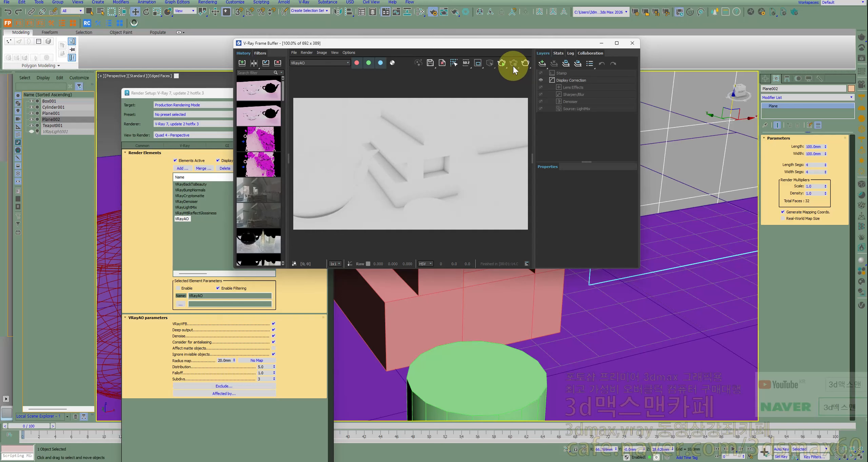
click(501, 63)
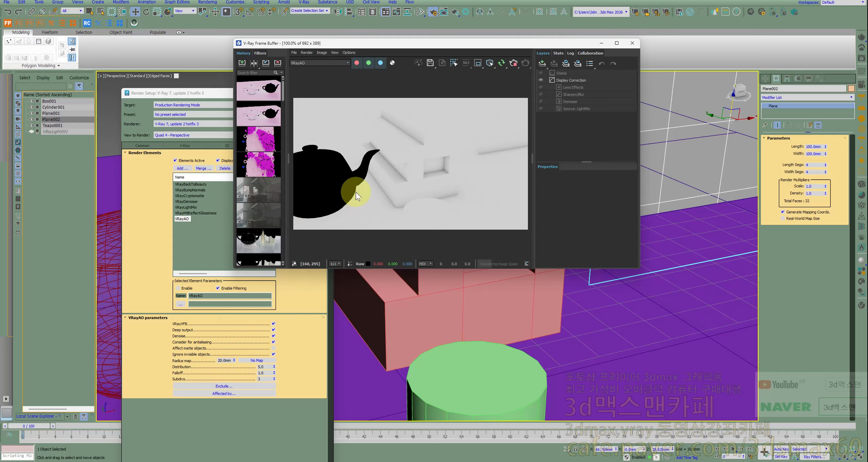
click(392, 63)
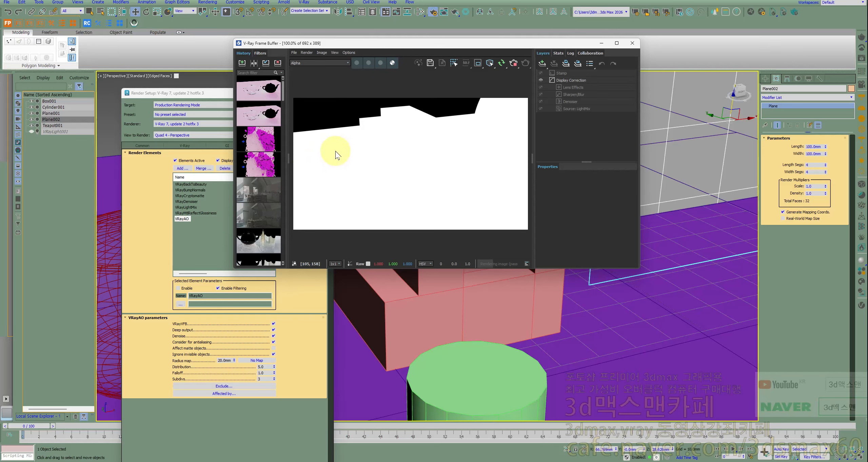
click(393, 63)
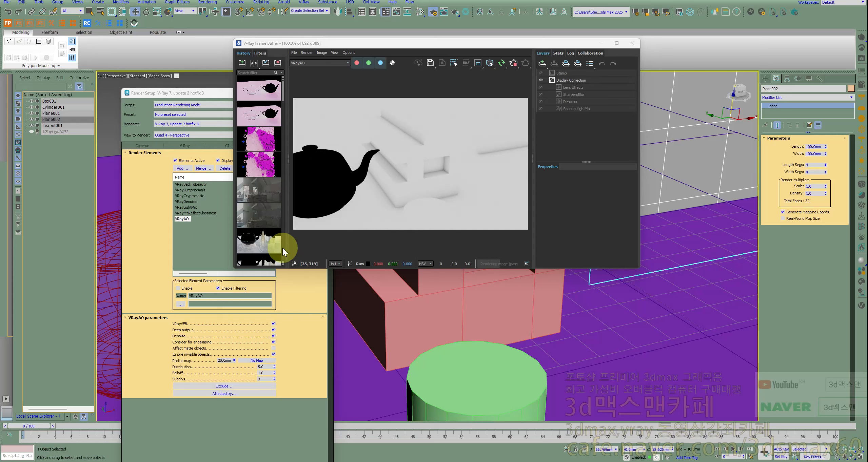
- Remove Teapot001 from the VRayAO exclude list and restart the interactive render
click(238, 387)
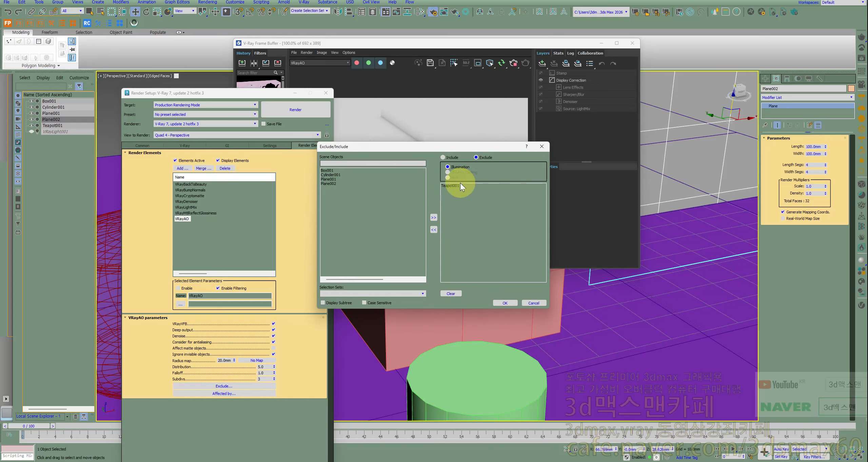
click(505, 303)
click(503, 64)
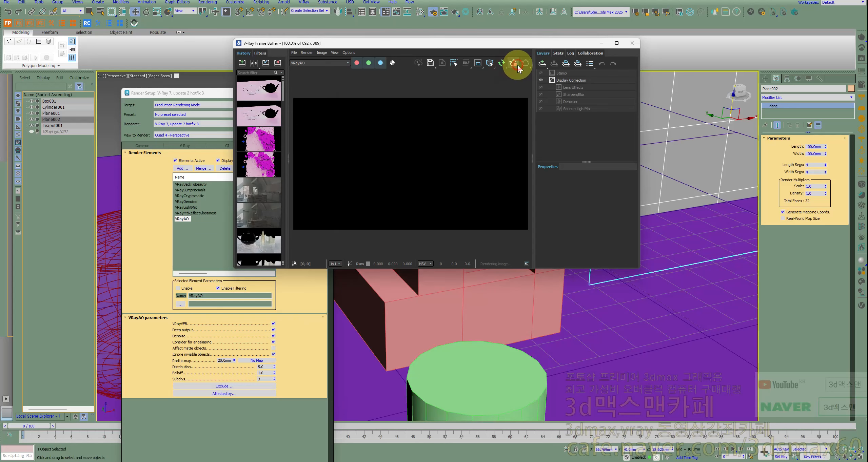
click(504, 65)
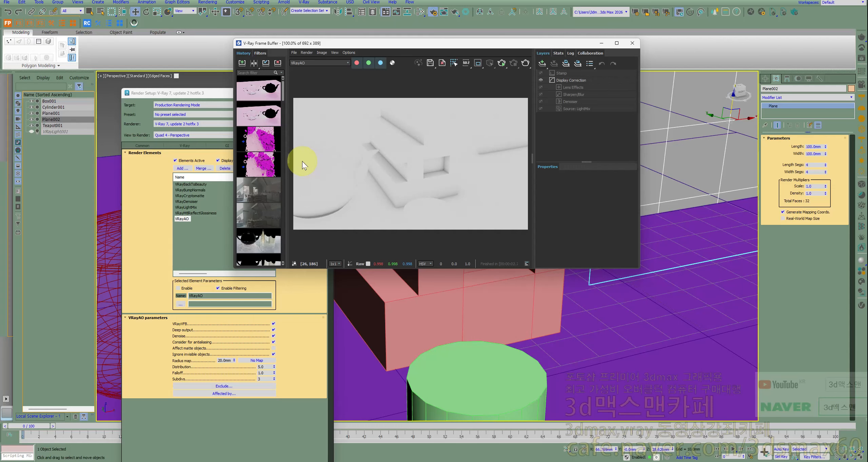
- Add Teapot001 to the VRayAO object list in Include mode and restart the interactive render
click(207, 386)
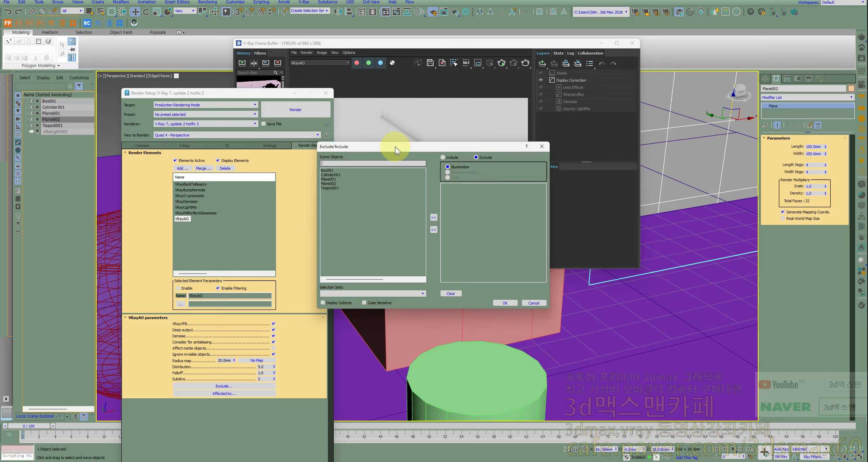
drag(394, 147, 433, 168)
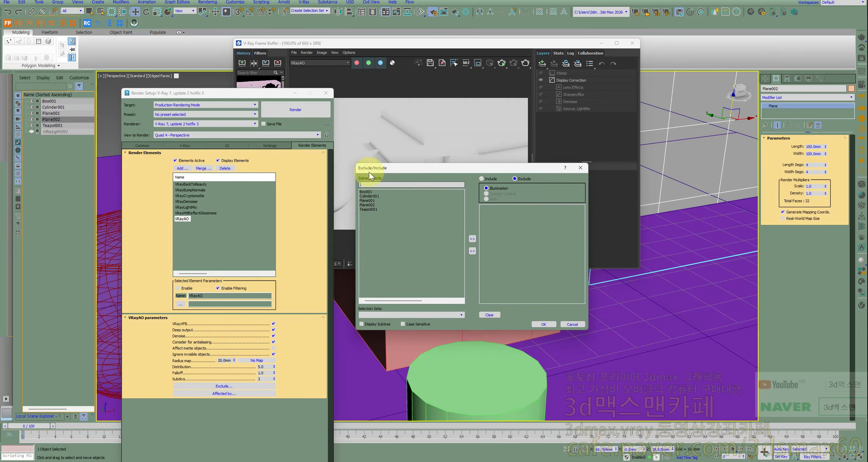
double_click(375, 210)
click(494, 180)
click(547, 324)
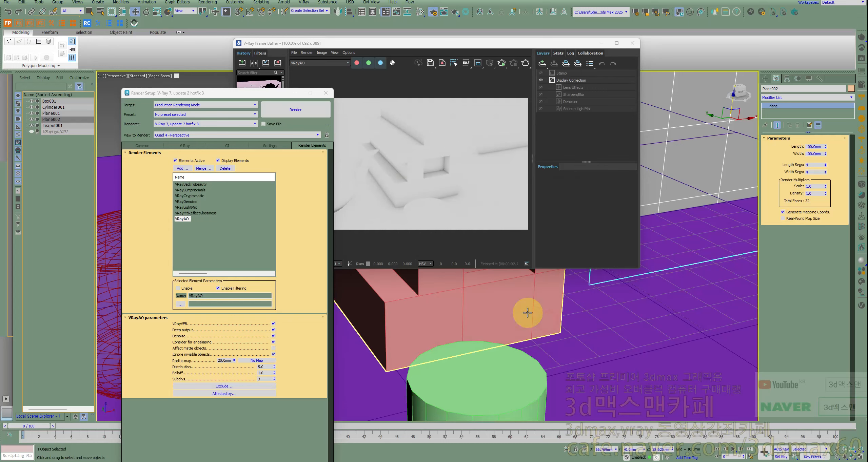
click(501, 63)
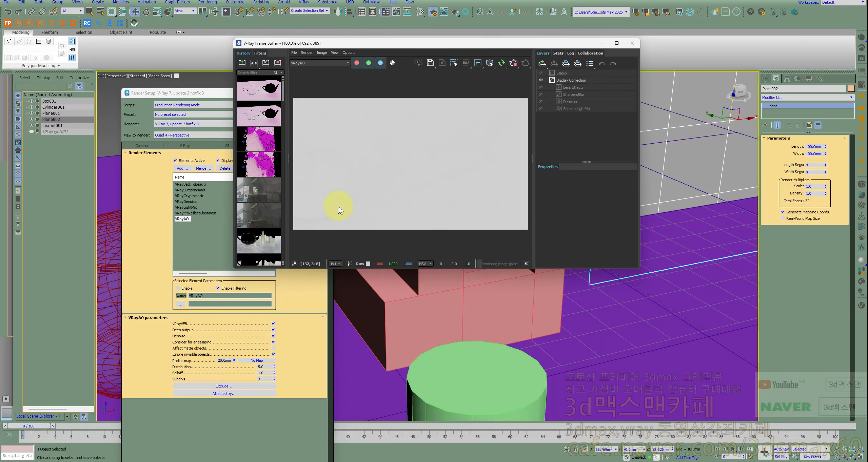
- Check the VRayAO exclude list, set Distribution to 10 and Falloff to 0, and restart the interactive render
click(513, 63)
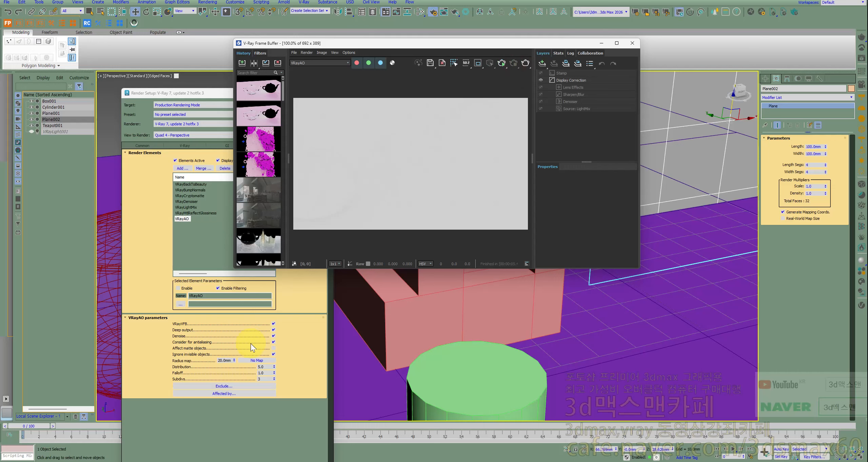
click(221, 386)
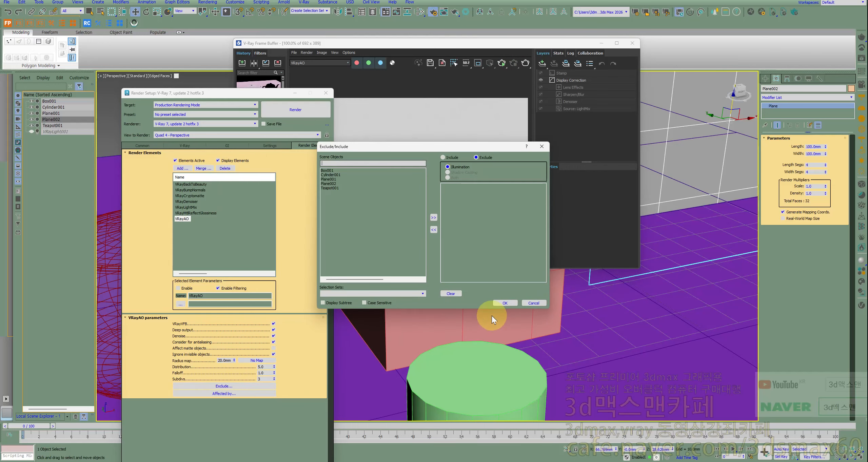
click(506, 303)
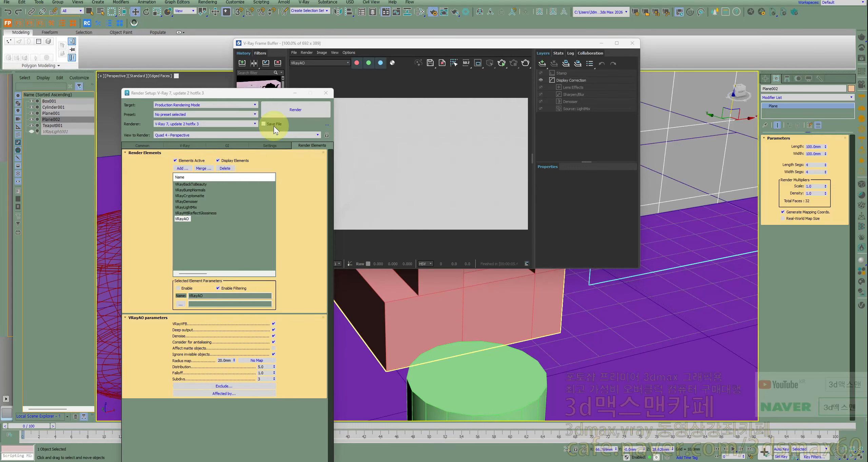
drag(256, 95, 191, 86)
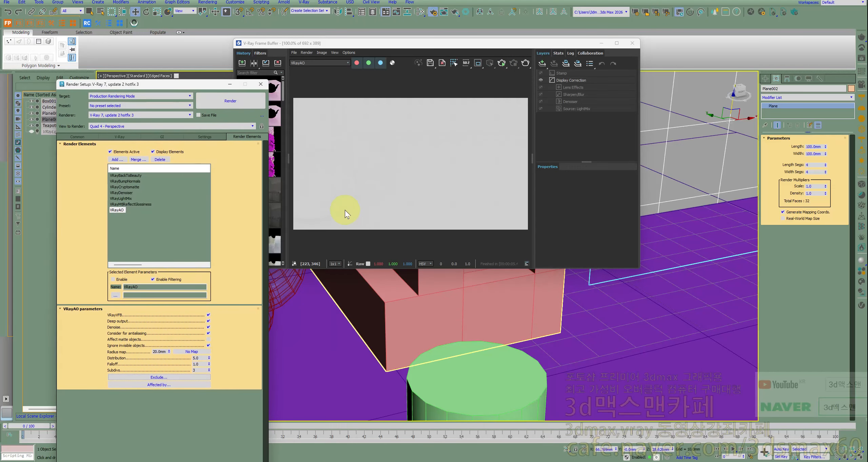
double_click(198, 358)
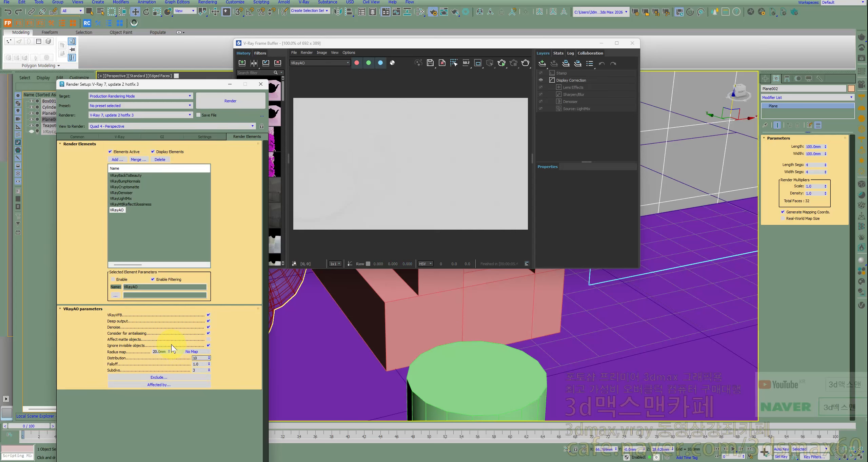
right_click(209, 366)
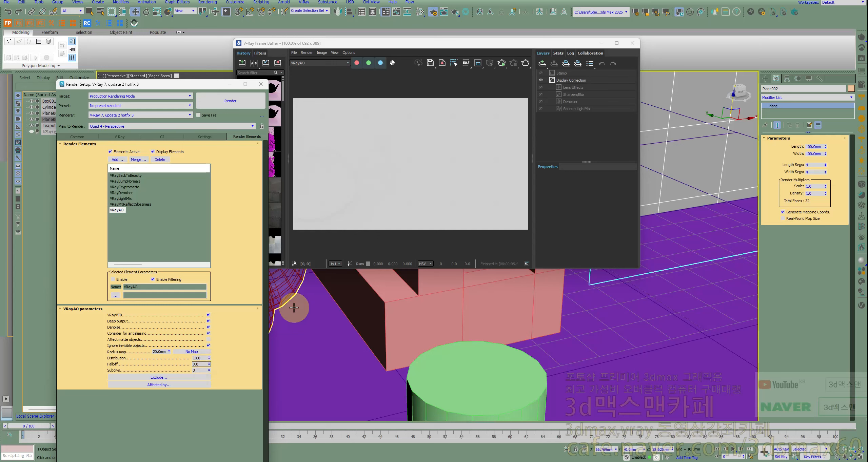
click(502, 63)
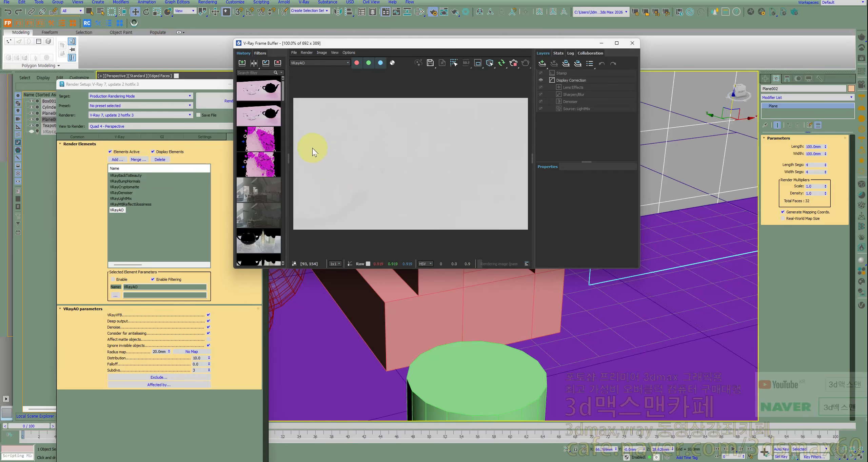
- Add Plane001 to VRayAO's Affected By list in Include mode and restart the interactive render
click(165, 386)
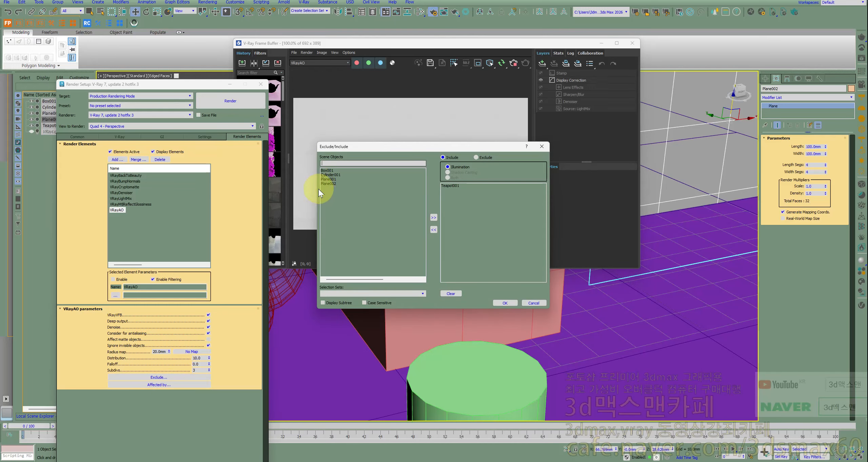
drag(334, 180, 461, 200)
click(501, 302)
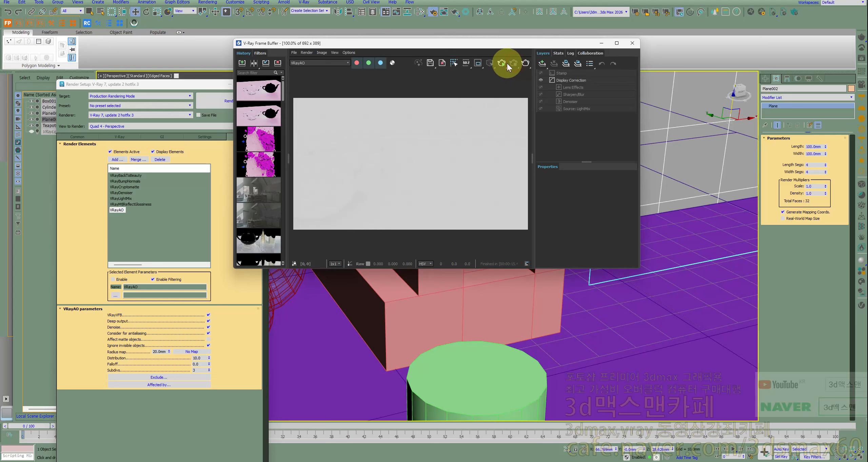
click(504, 64)
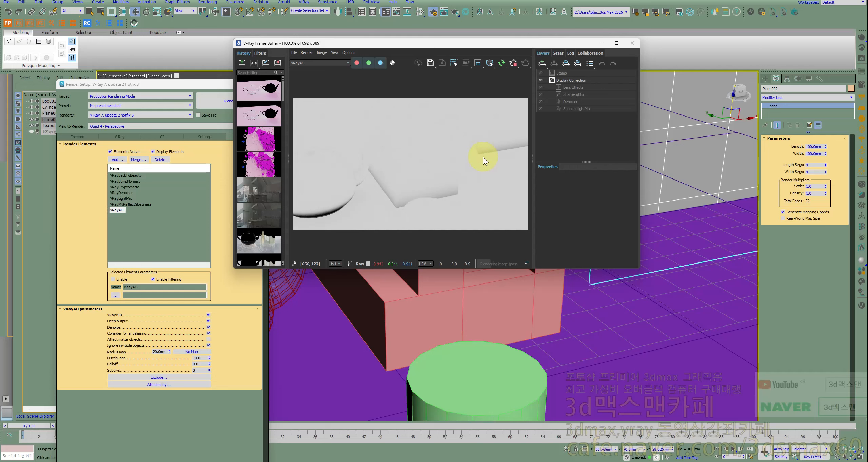
- Review the VRayAO Exclude and Affected By object lists without changes, and display the effectsResult channel in the frame buffer
click(171, 384)
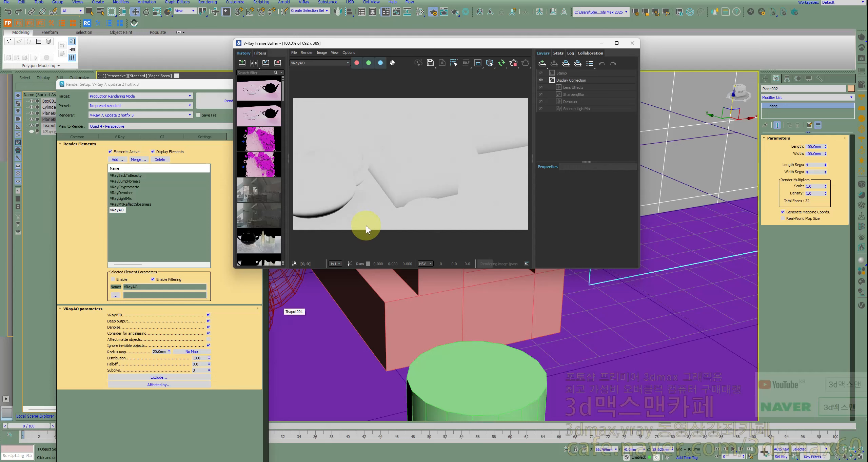
click(165, 385)
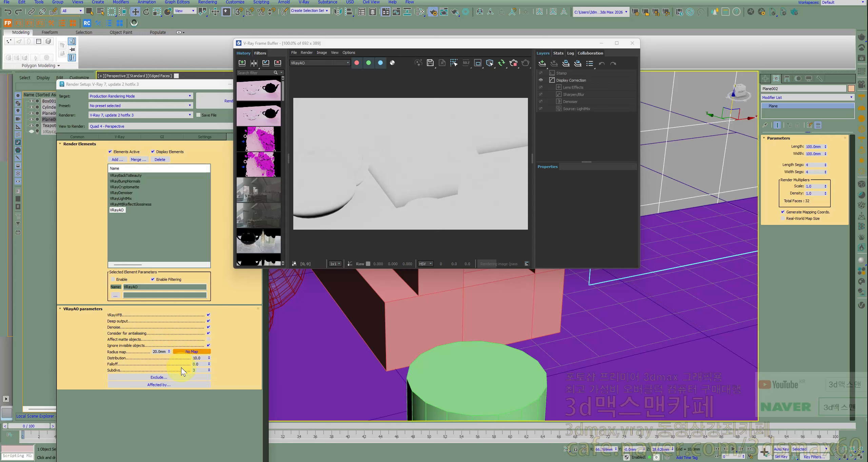
click(159, 379)
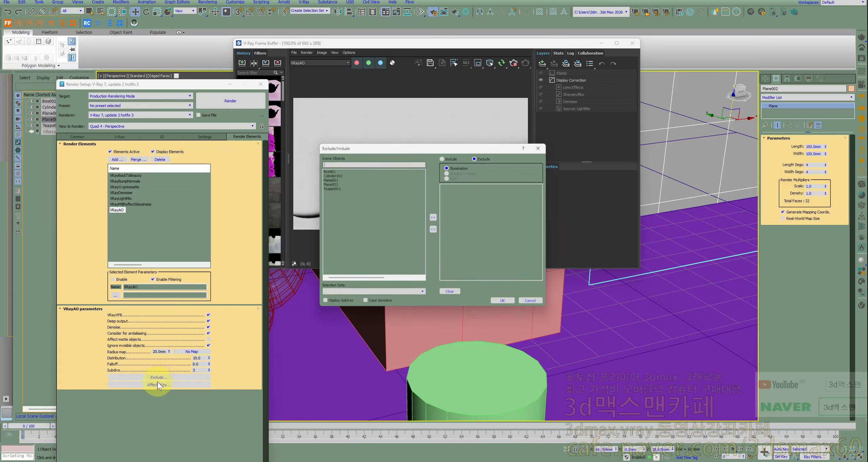
click(525, 303)
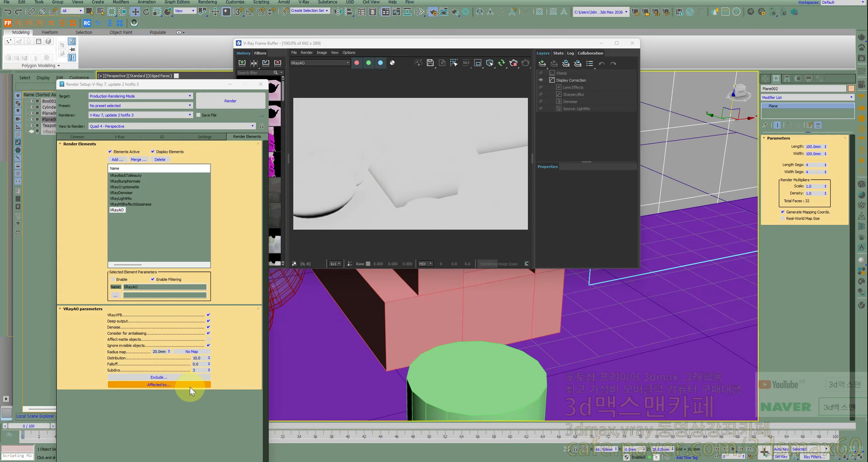
click(187, 385)
click(535, 303)
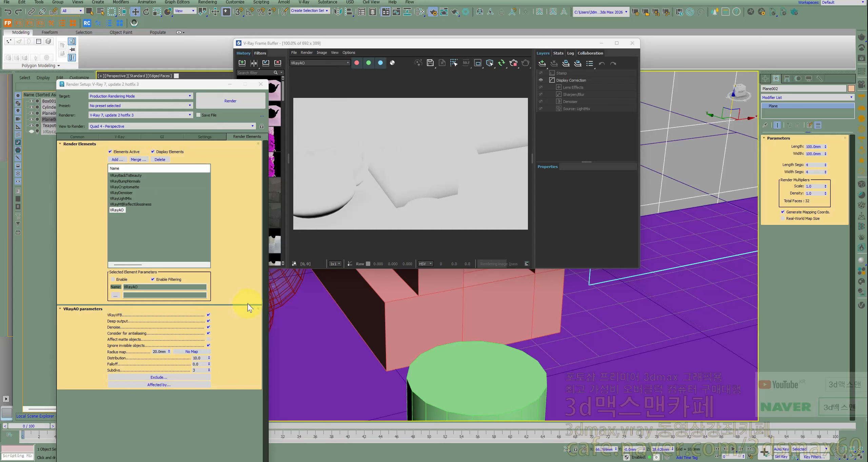
click(314, 64)
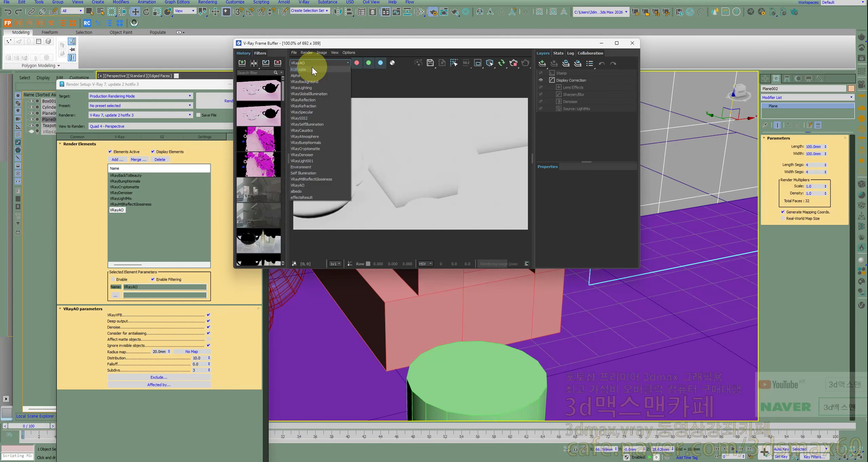
click(320, 197)
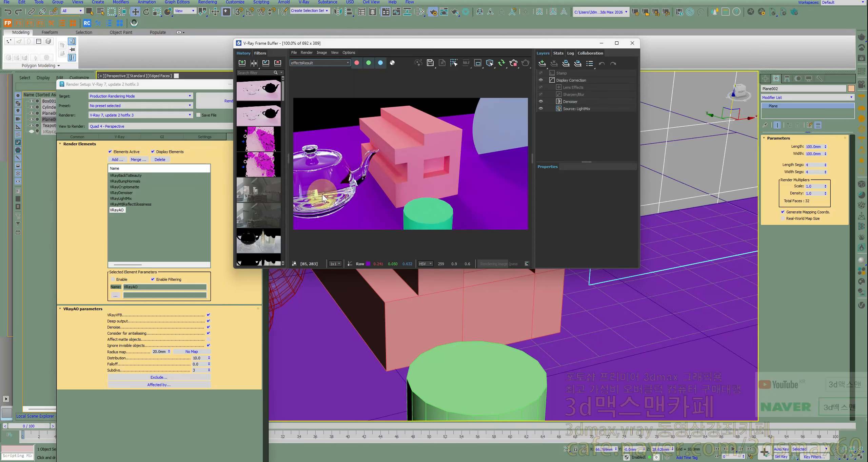
- Turn off Ignore invisible objects for VRayAO and remove Plane001 and Teapot001 from its Affected By list
click(209, 346)
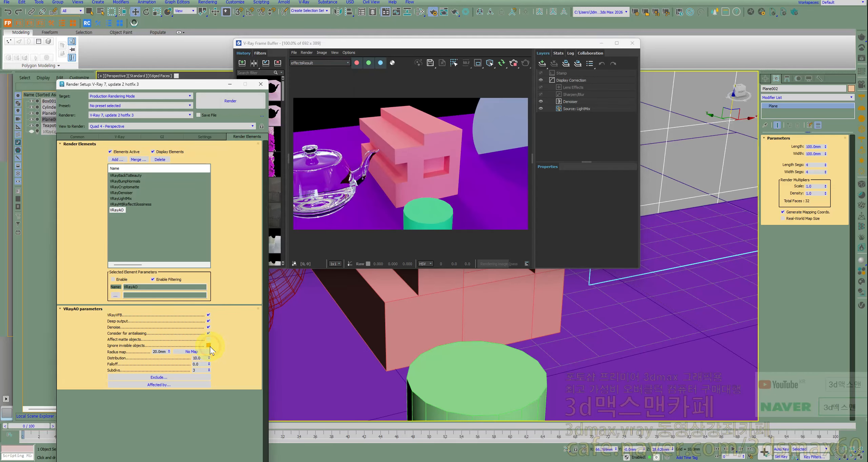
click(180, 381)
click(505, 303)
click(175, 383)
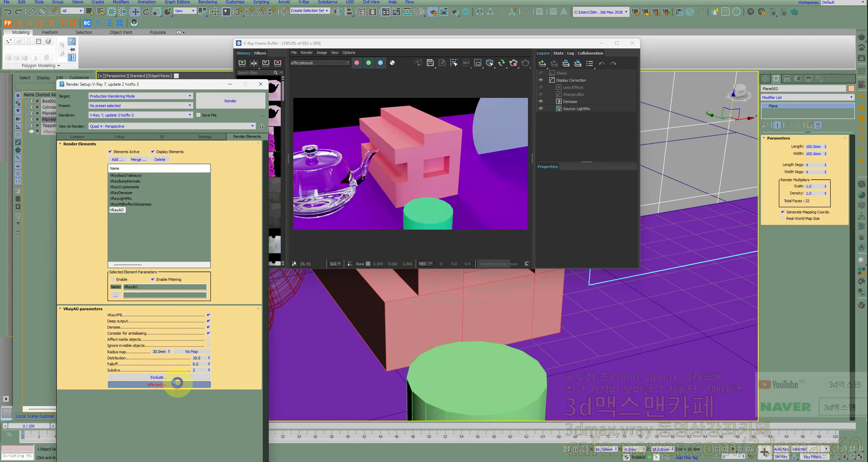
drag(450, 186, 451, 190)
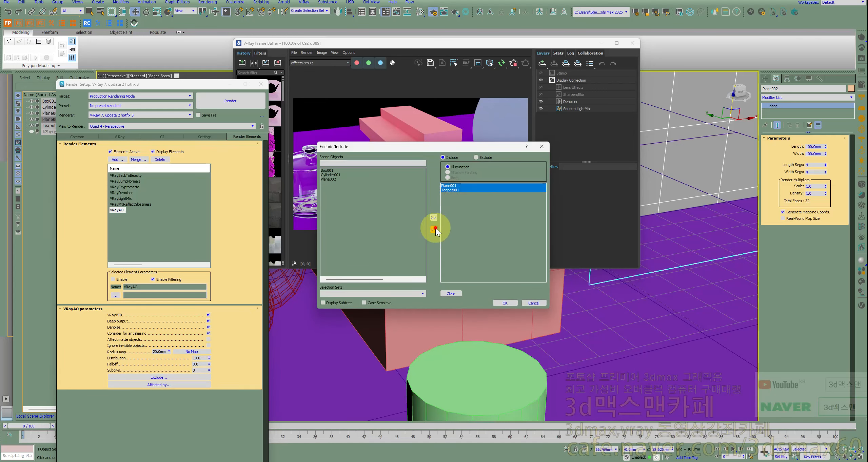
click(434, 230)
click(501, 302)
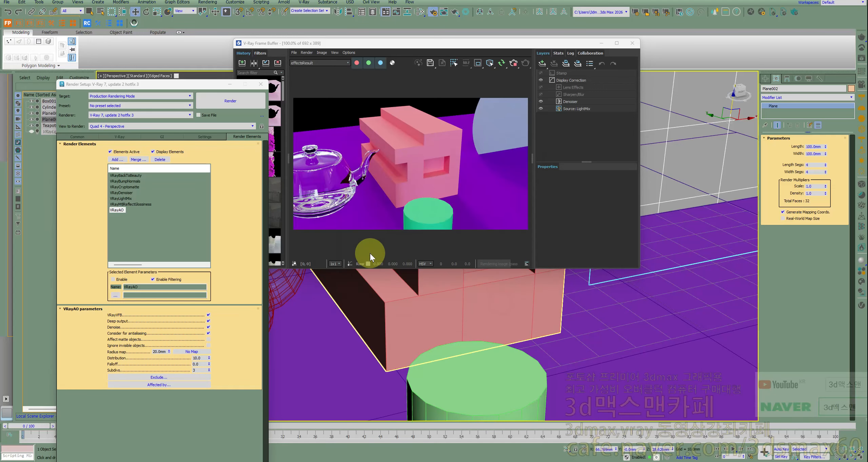
- Rerun the interactive render from a wider perspective view that frames the teapot, box, cylinder and disc together
click(515, 67)
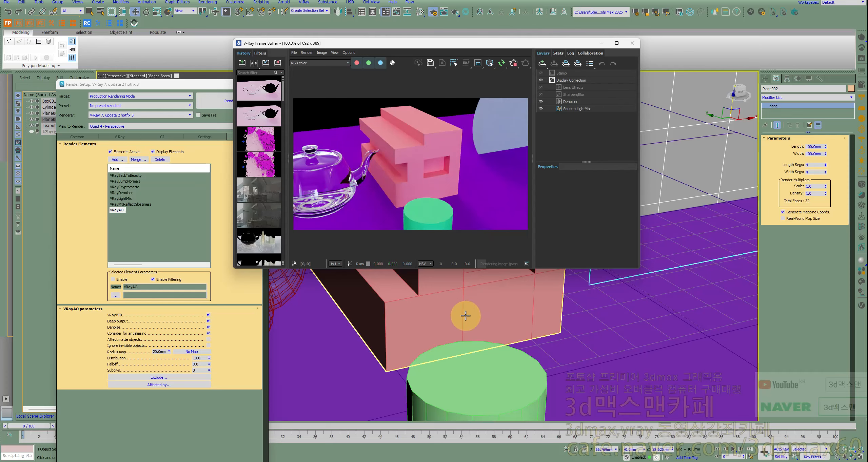
alt+middle_drag(455, 313, 367, 292)
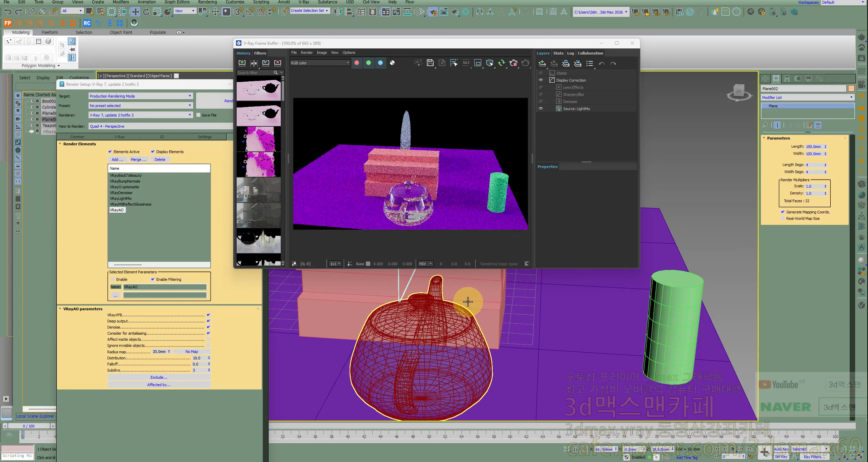
click(514, 65)
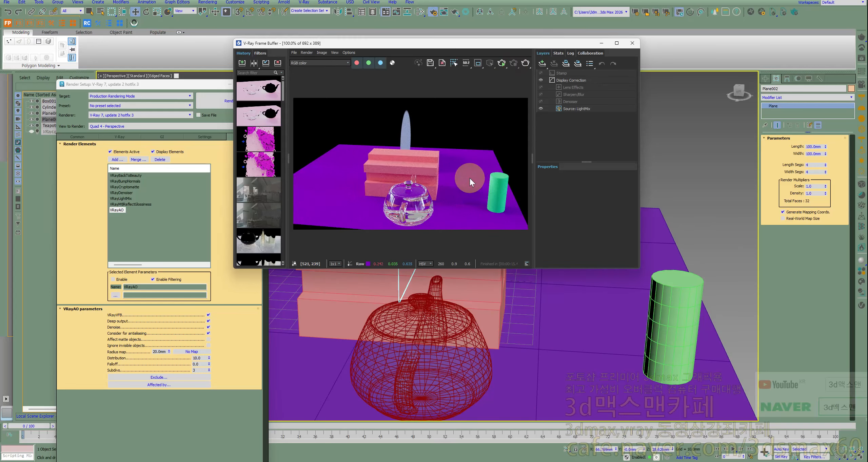
click(570, 80)
alt+middle_drag(500, 306, 263, 332)
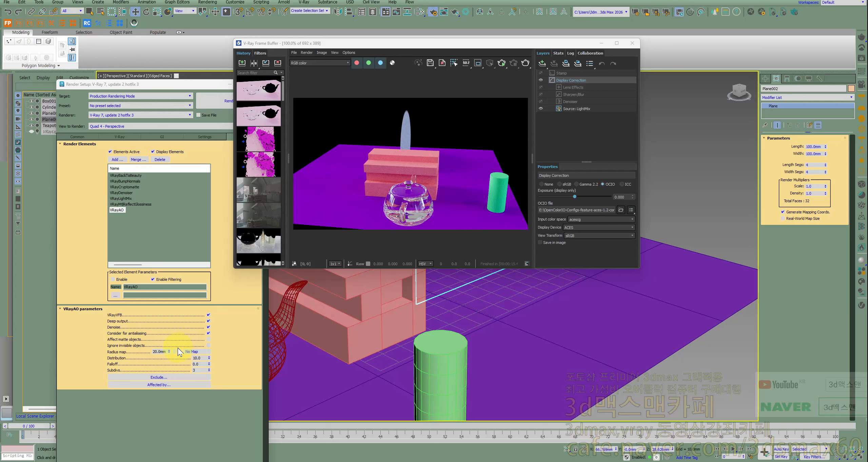
mouse_move(492, 321)
alt+middle_down()
mouse_move(476, 321)
mouse_move(501, 310)
alt+middle_up()
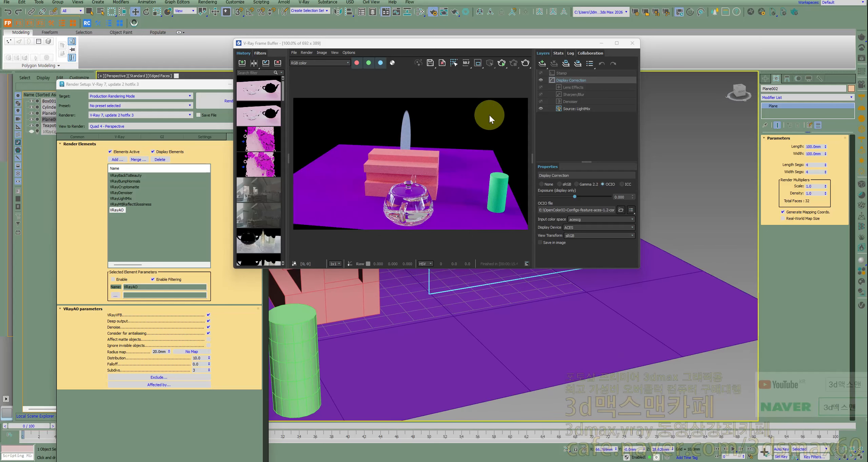
click(506, 65)
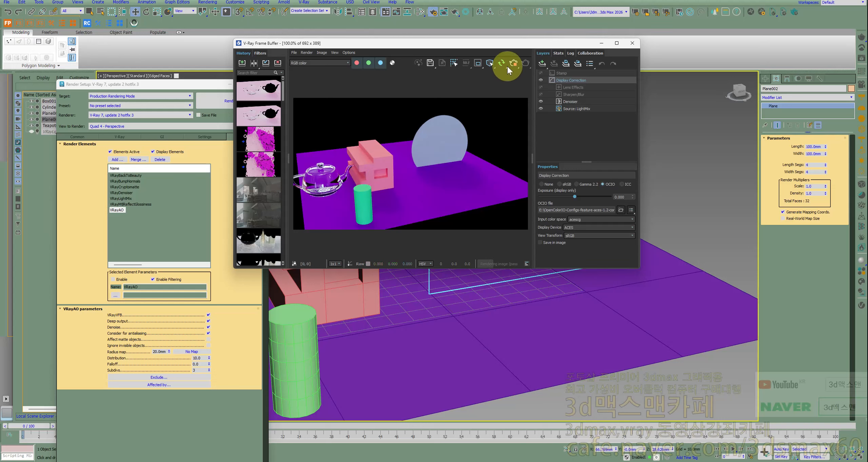
- Switch the frame buffer's Source layer to Composite mode and add a Render Element layer to it
click(575, 108)
click(625, 177)
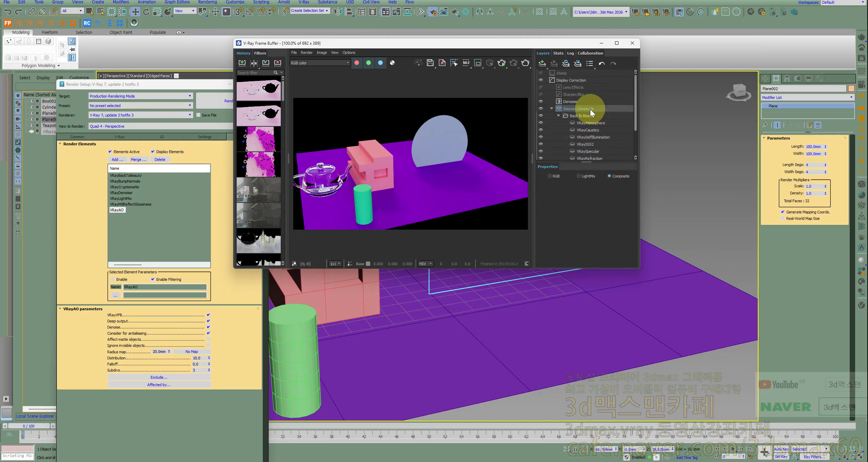
right_click(589, 108)
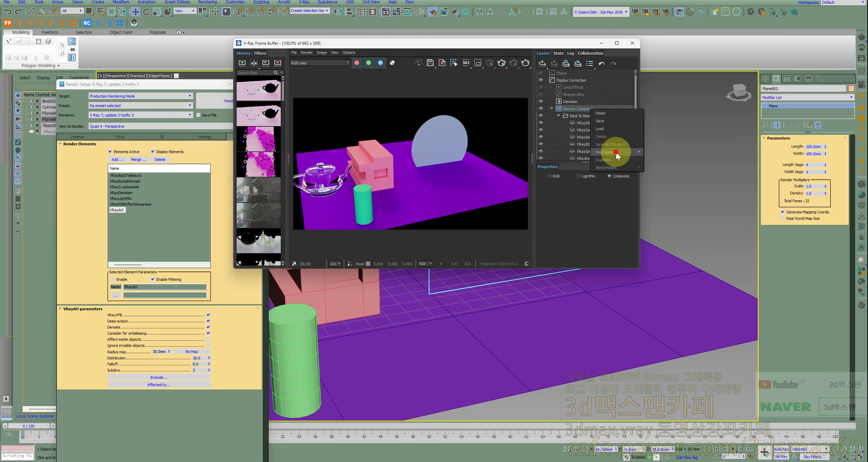
mouse_move(616, 153)
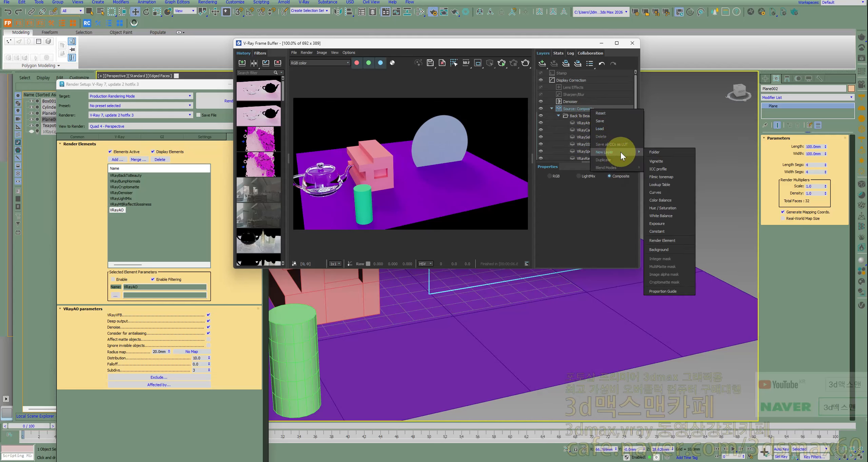
click(674, 241)
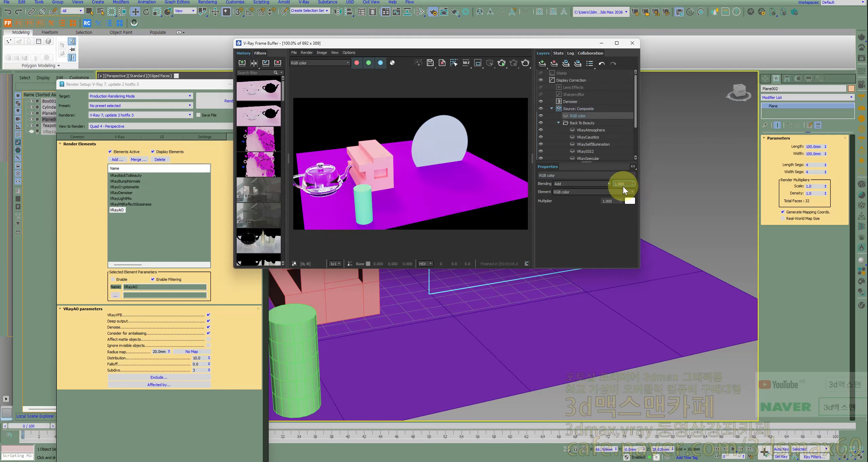
- Assign the VRayAO element to the new composite layer and set its blending mode to Multiply
click(612, 192)
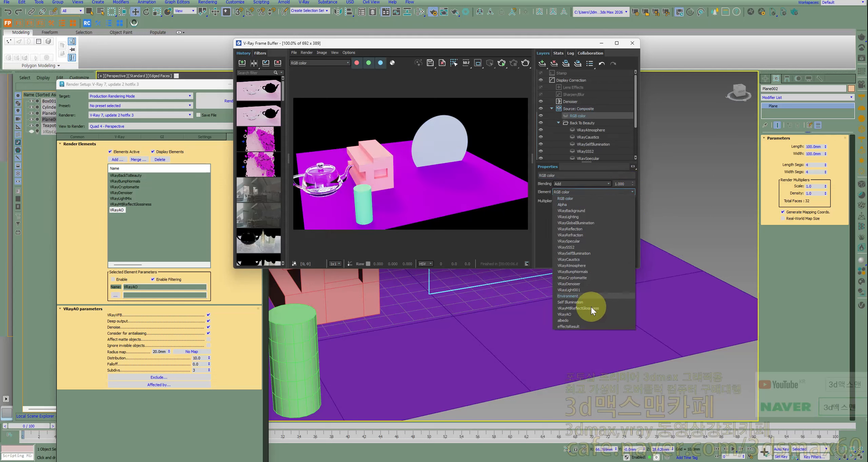
click(585, 314)
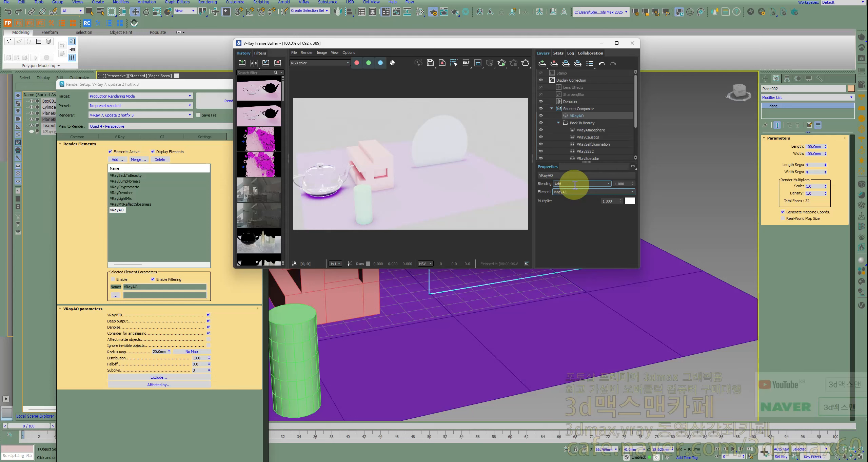
click(608, 184)
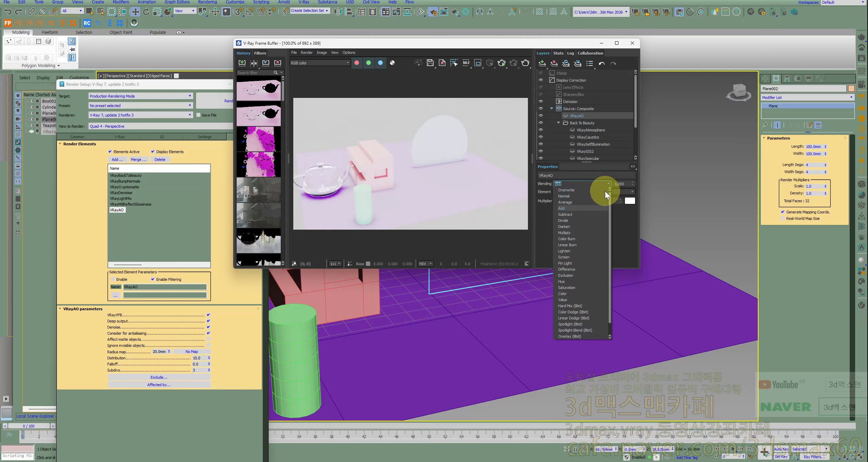
click(564, 233)
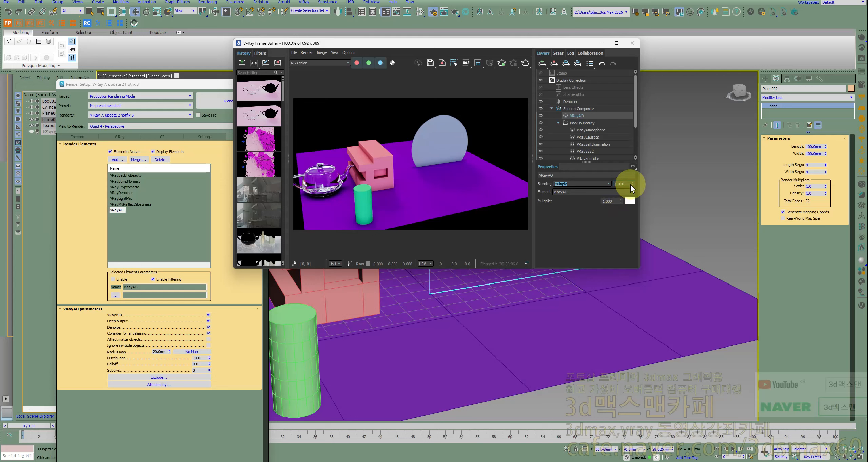
- Lower the VRayAO layer's blending opacity to 0.760 and toggle the layer to compare the result, leaving it hidden
drag(632, 185, 644, 200)
click(541, 116)
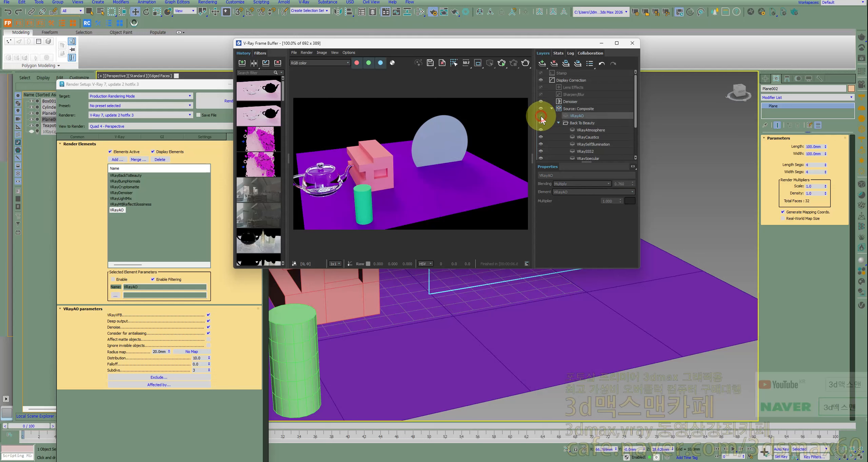
click(541, 116)
click(540, 116)
click(541, 115)
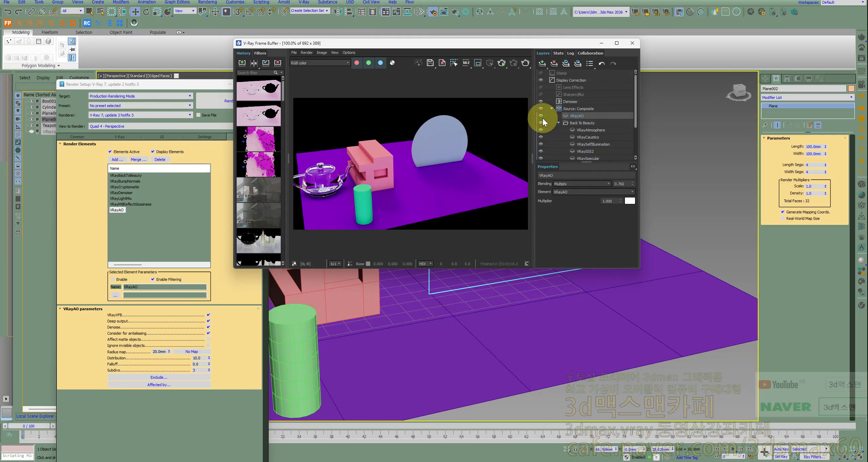
click(541, 116)
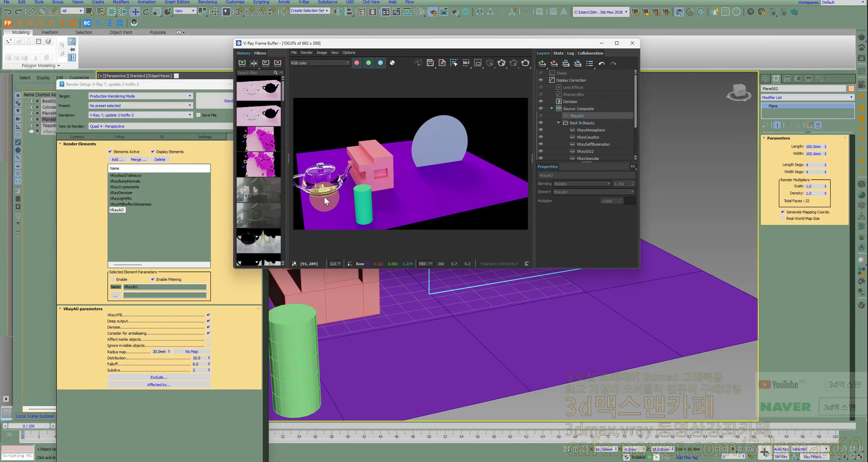
- Examine the teapot's contact shading up close, compare the composite with and without the VRayAO layer, and select Source: Composite
scroll(324, 197, up, 2)
scroll(326, 198, down, 2)
scroll(333, 184, up, 1)
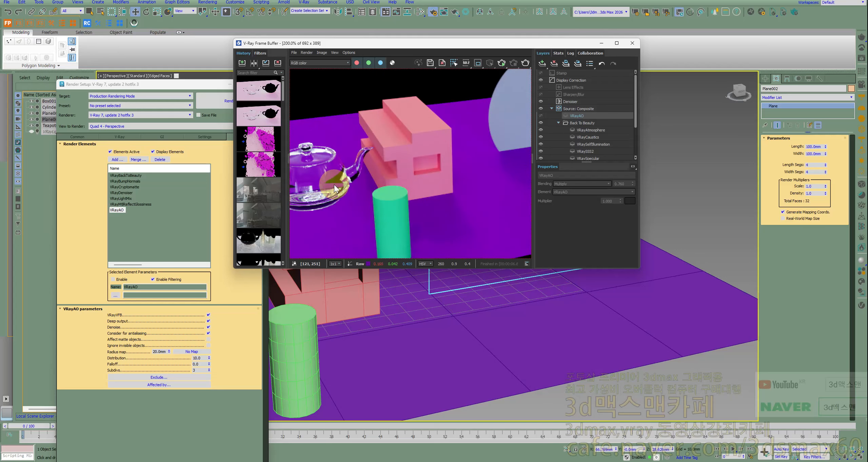
scroll(313, 189, down, 1)
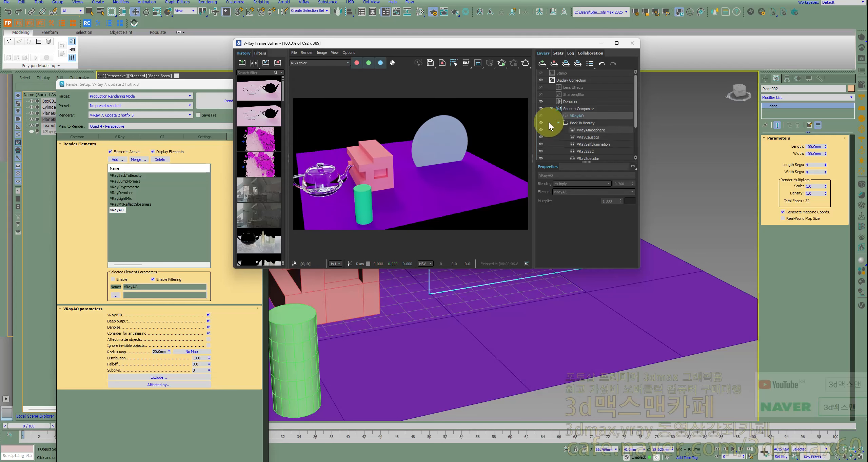
click(540, 115)
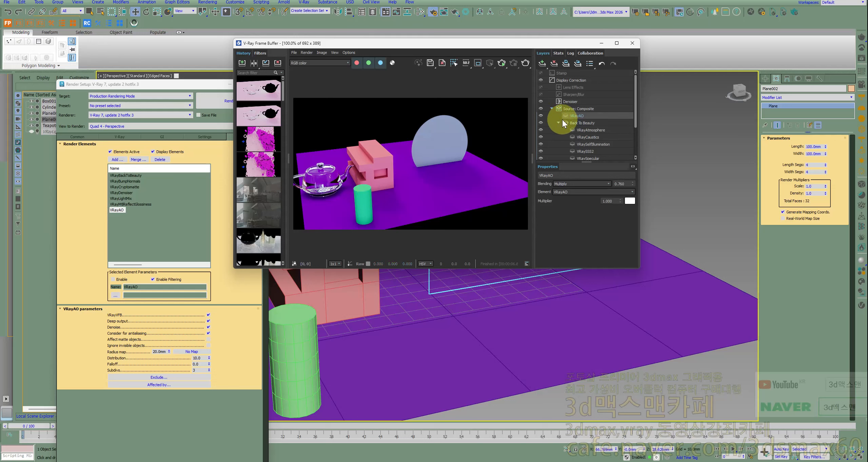
click(541, 115)
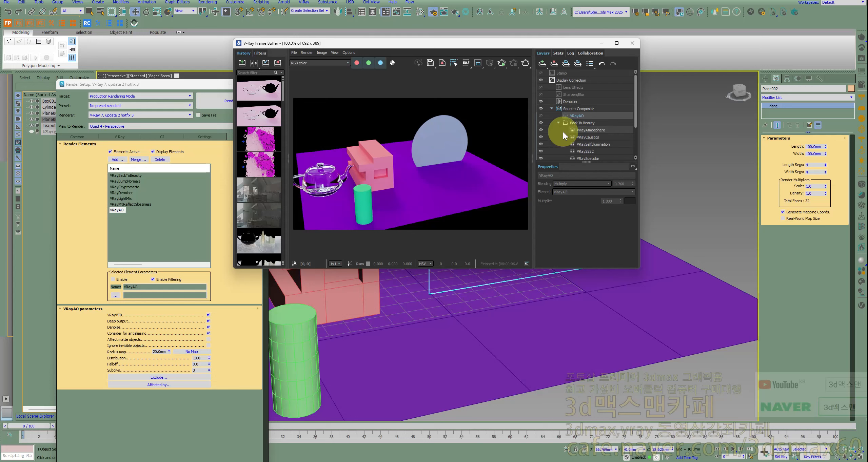
click(579, 109)
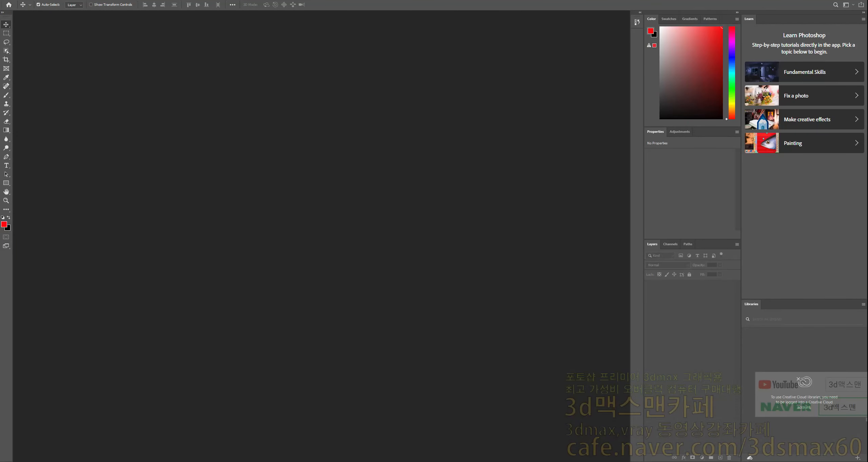
- Switch to Photoshop, try pasting the copied render into a new 16 x 12 cm, 300 ppi document, and close it unsaved
click(71, 129)
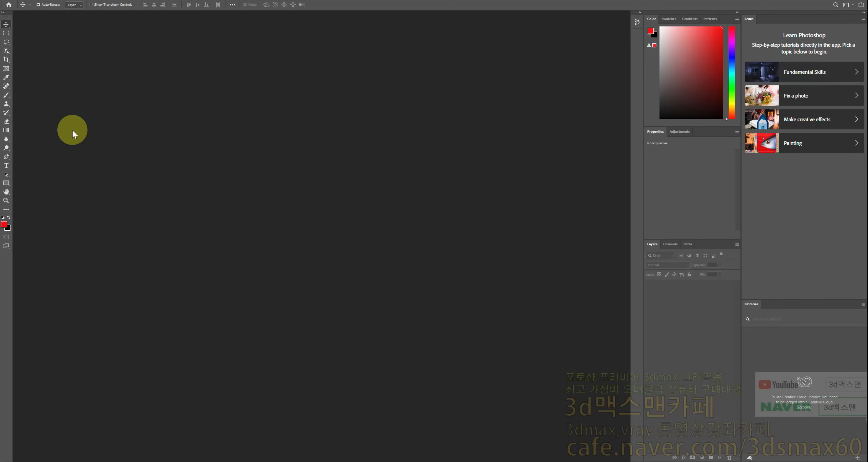
click(15, 1)
click(252, 136)
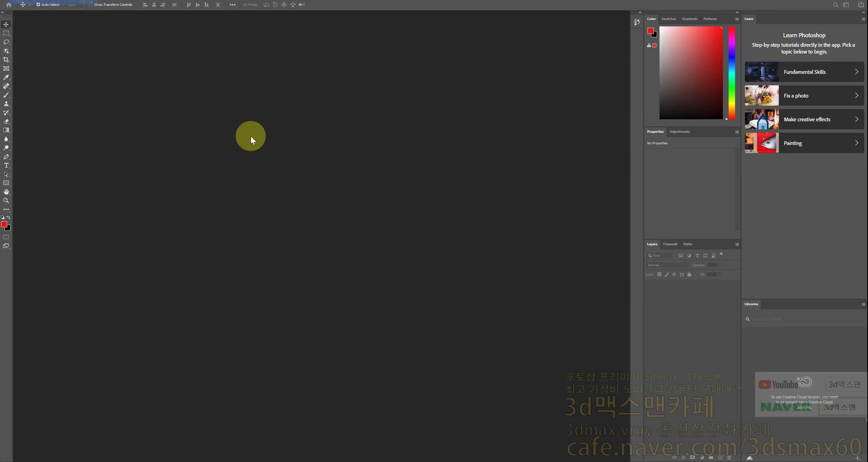
drag(350, 133, 359, 128)
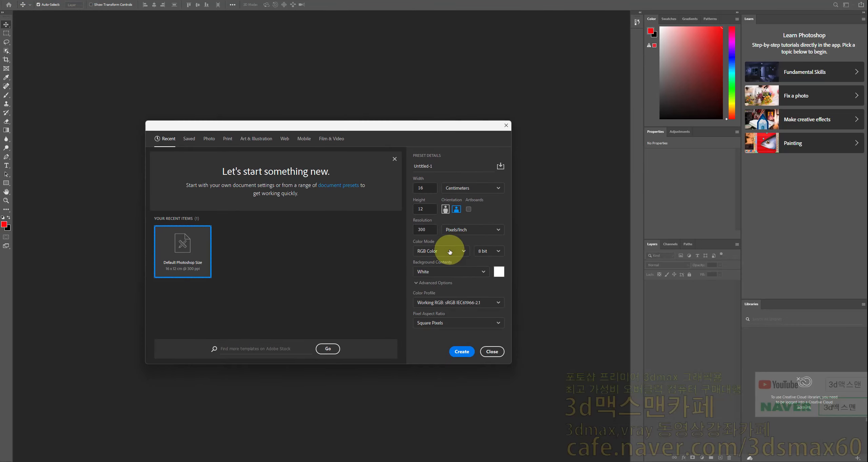
click(463, 355)
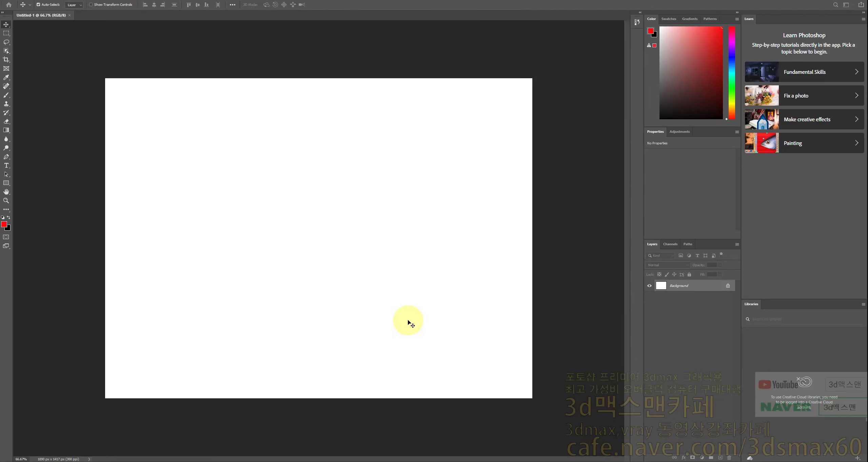
key(ctrl+v)
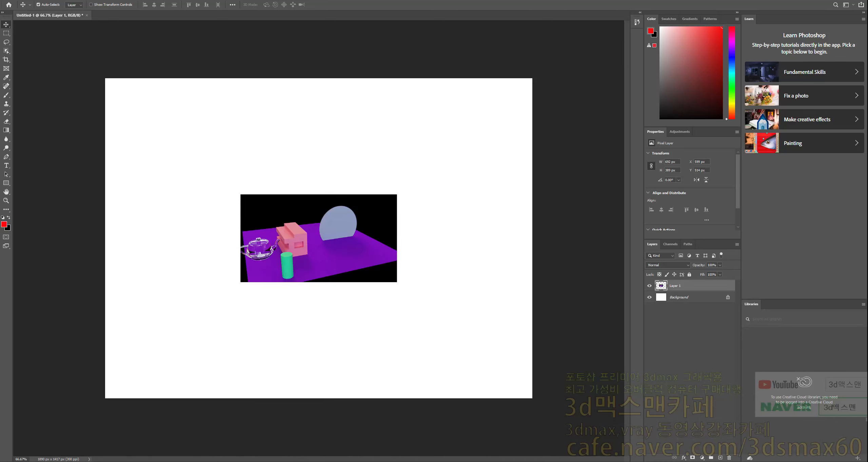
click(161, 461)
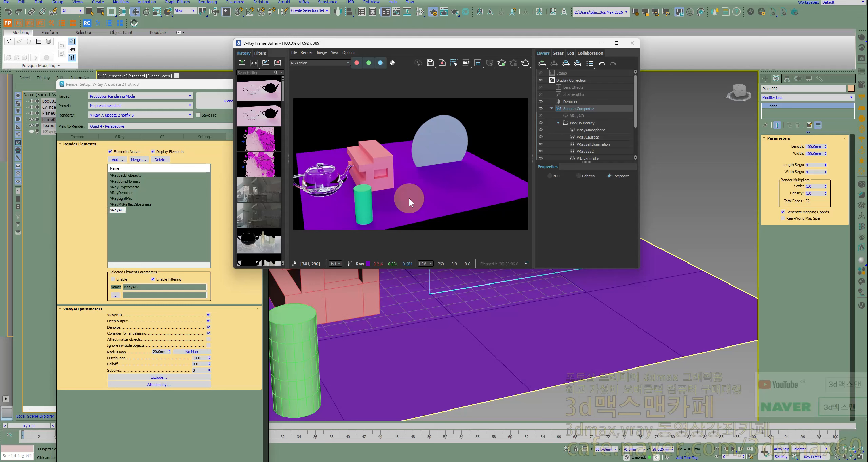
click(257, 461)
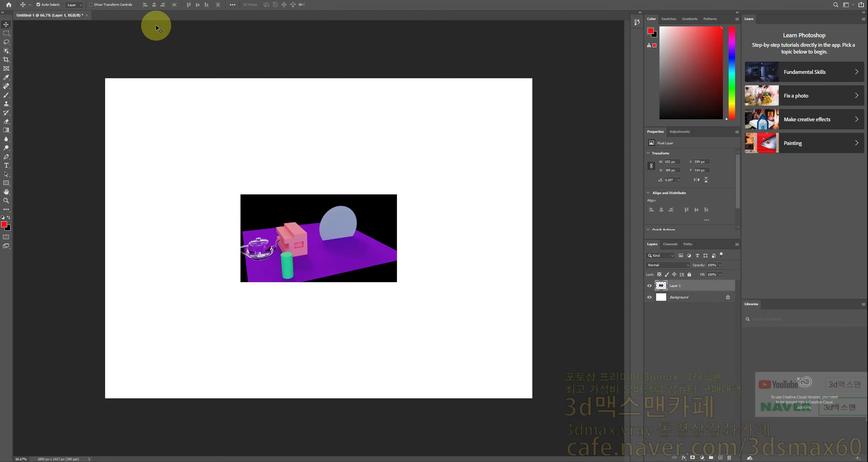
click(86, 15)
click(430, 165)
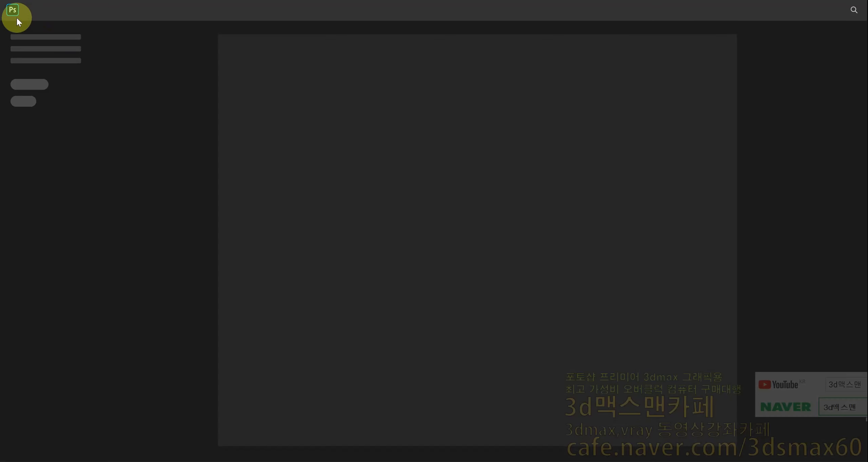
- Create a 692 x 389 px Photoshop document from the Clipboard preset and paste the copied render into it
click(17, 7)
click(19, 3)
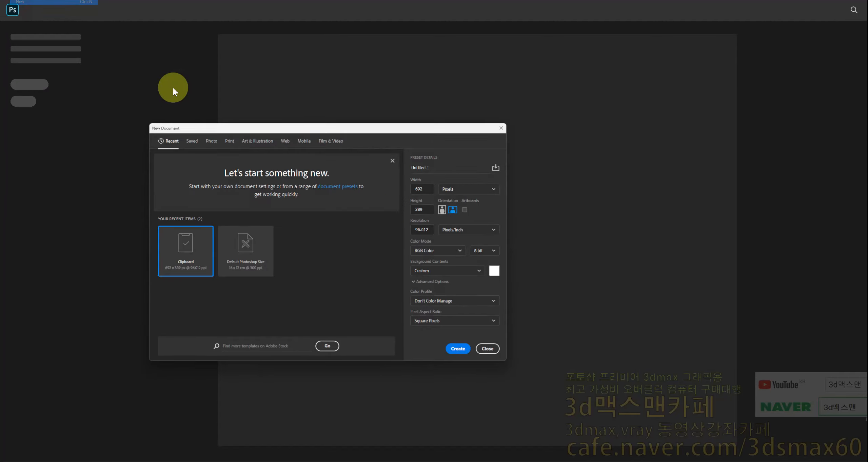
click(455, 351)
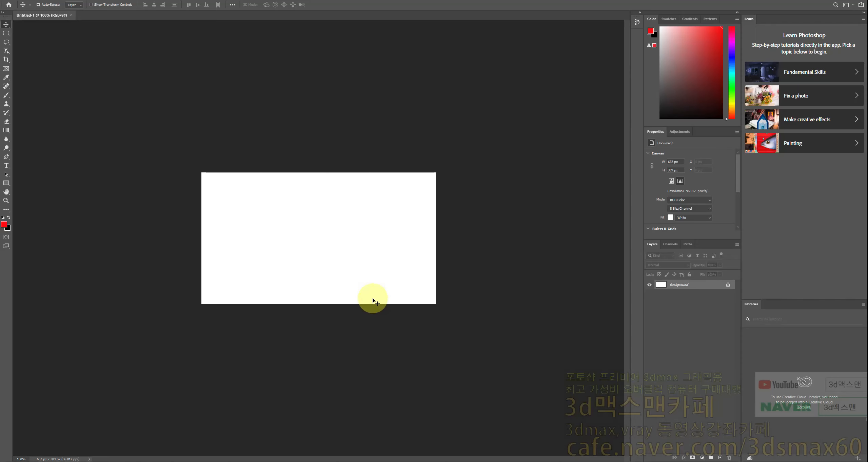
click(315, 351)
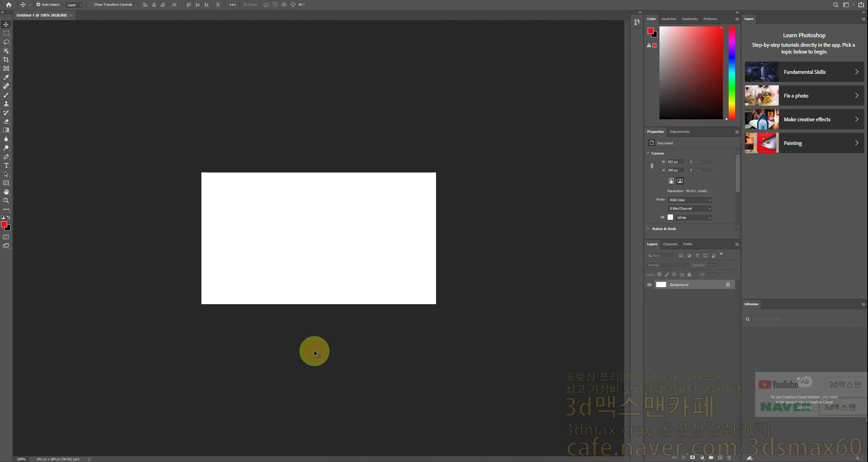
key(ctrl+v)
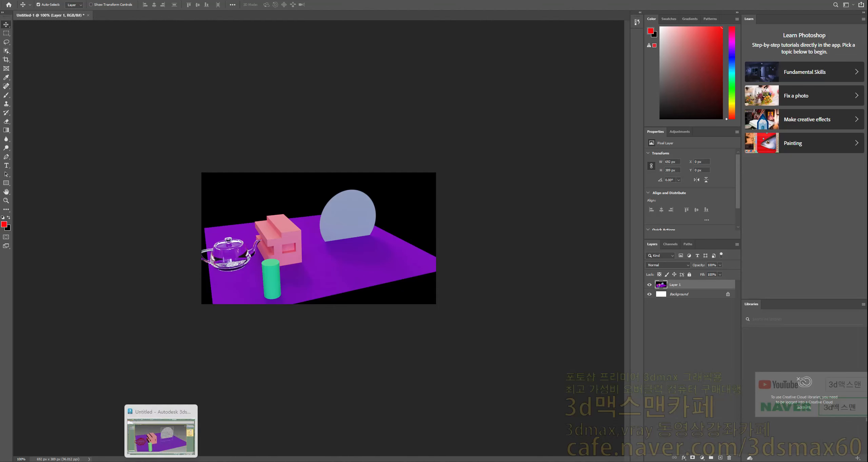
- Show the VRayAO channel in the V-Ray Frame Buffer, copy it, and paste it above the render in the Photoshop document
click(161, 461)
click(331, 64)
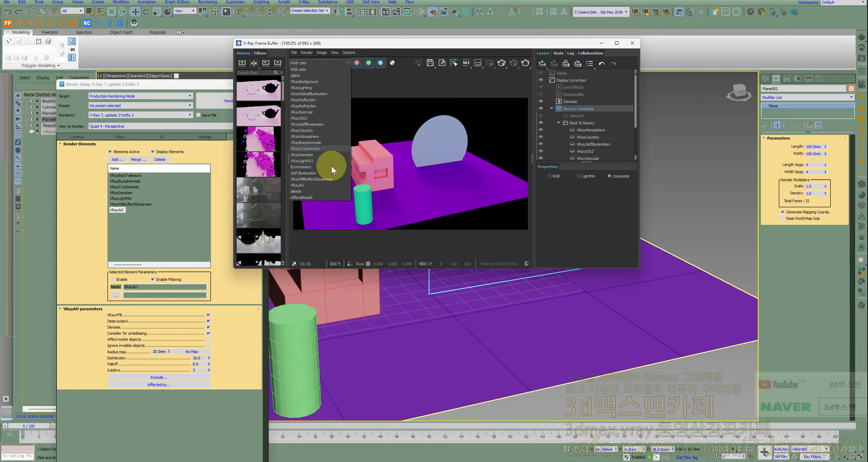
click(322, 186)
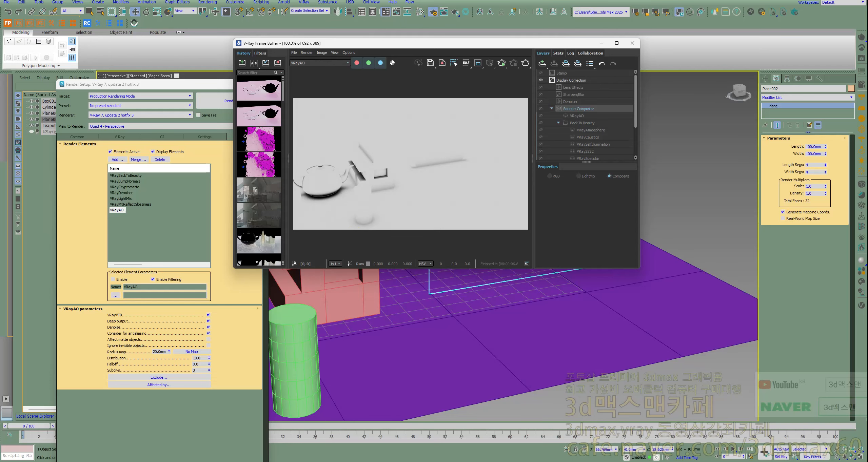
mouse_move(161, 461)
click(239, 461)
click(288, 393)
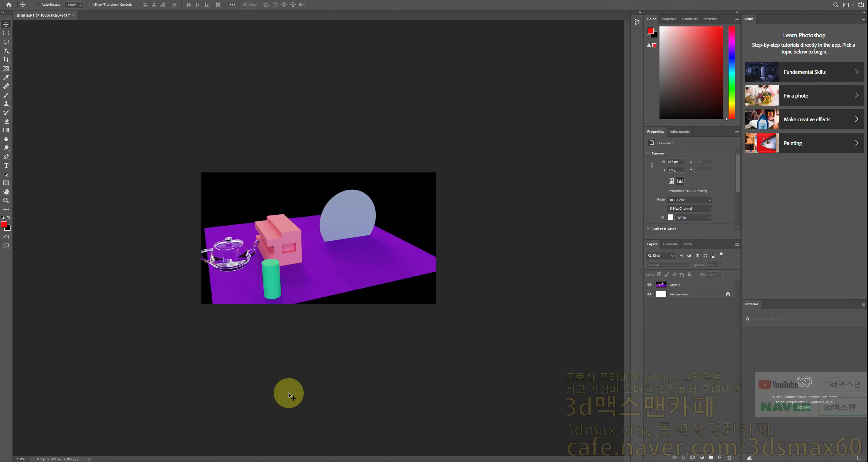
key(ctrl+v)
- Set the pasted AO layer's blending mode to Multiply and lower its opacity to about 68%
click(665, 257)
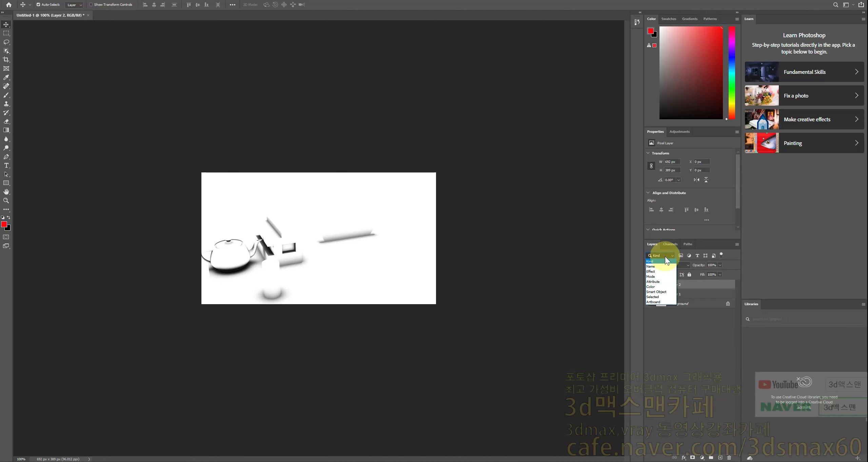
click(665, 255)
click(673, 267)
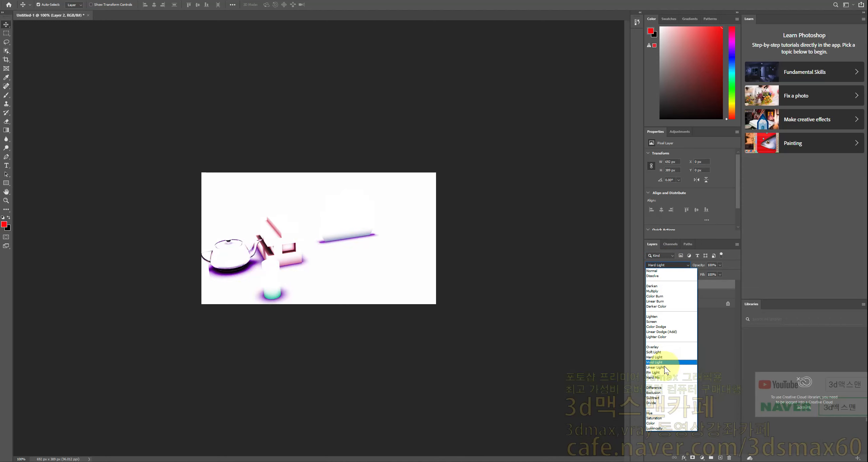
click(654, 291)
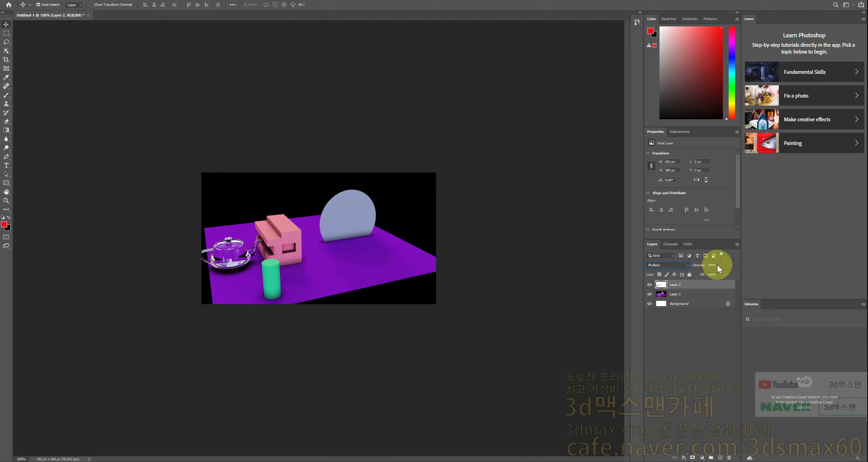
drag(720, 265, 709, 275)
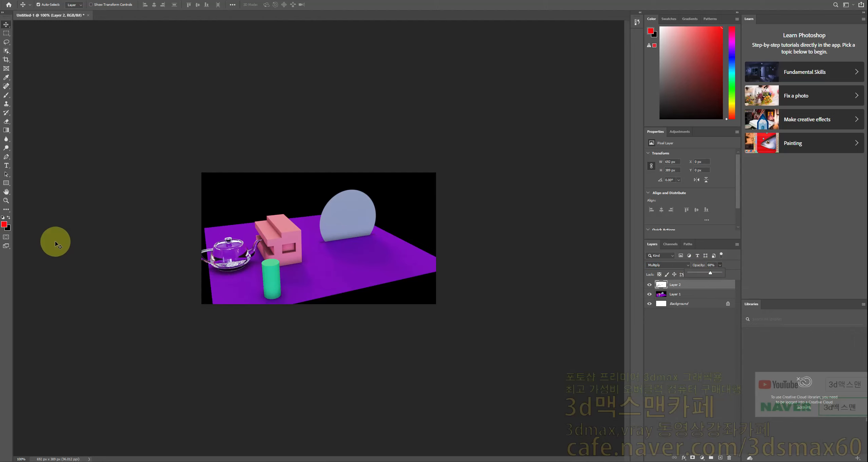
- Back in 3ds Max, add Teapot001 to the VRayAO element's Exclude list and rerun the interactive render
click(163, 461)
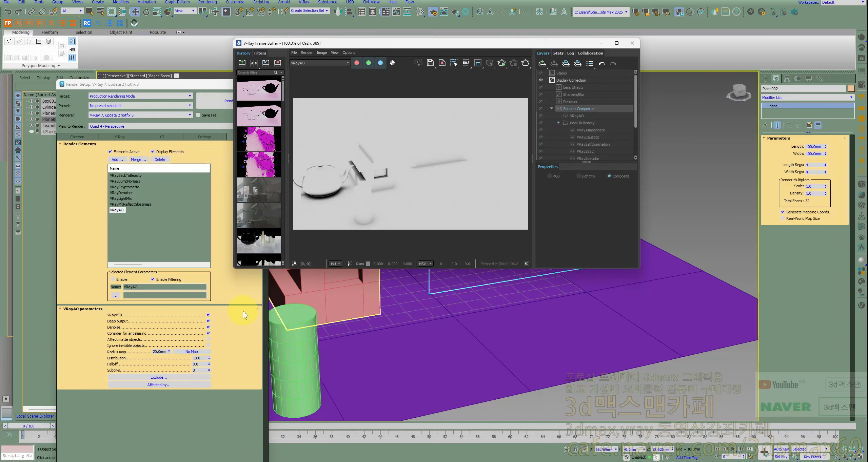
click(158, 378)
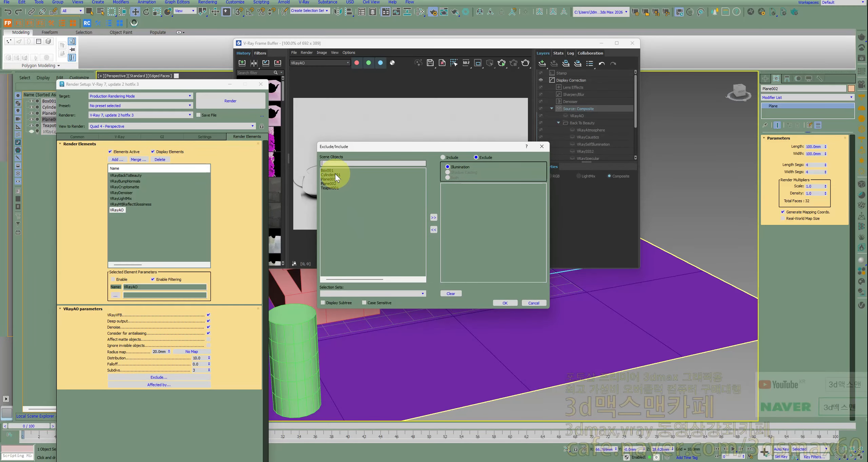
double_click(335, 186)
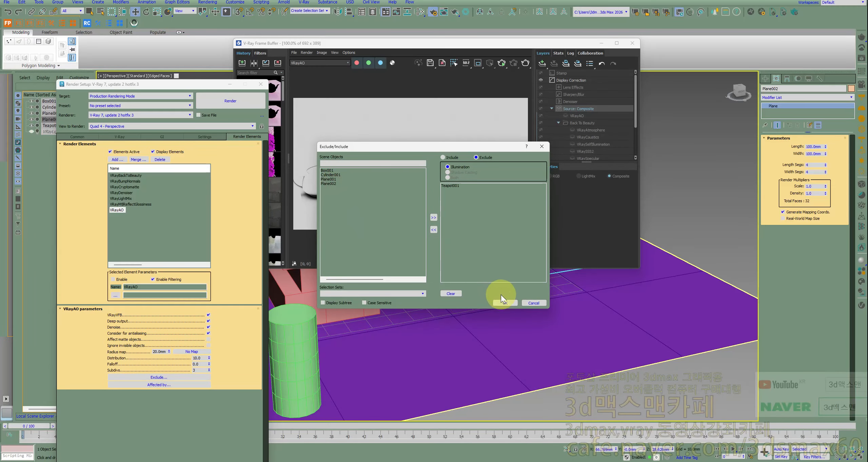
click(505, 303)
click(502, 63)
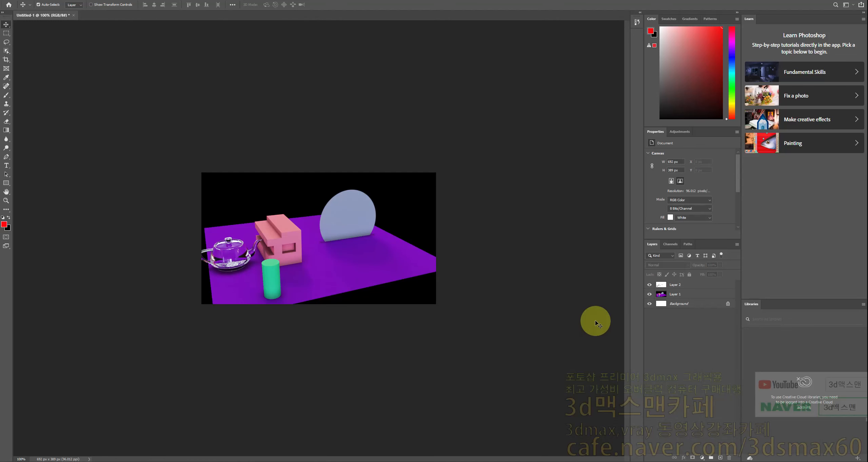
- Paste the new AO pass in Photoshop with Layer 2 hidden, set it to Multiply, and toggle its visibility to compare
key(ctrl+v)
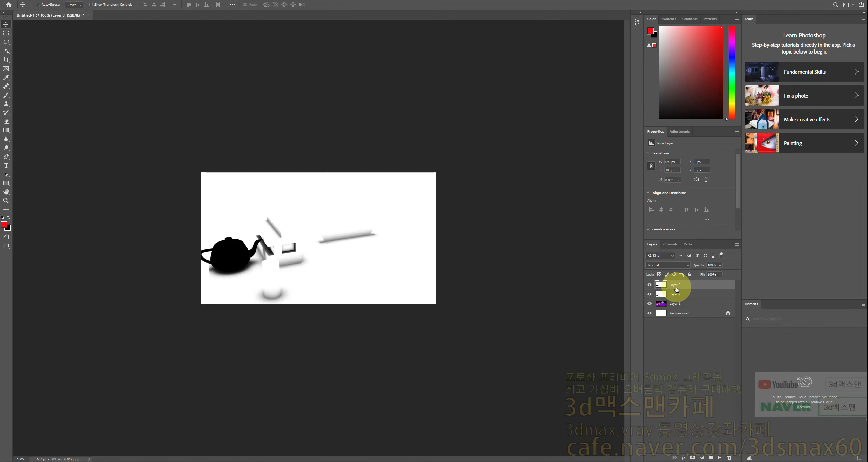
click(649, 295)
click(674, 265)
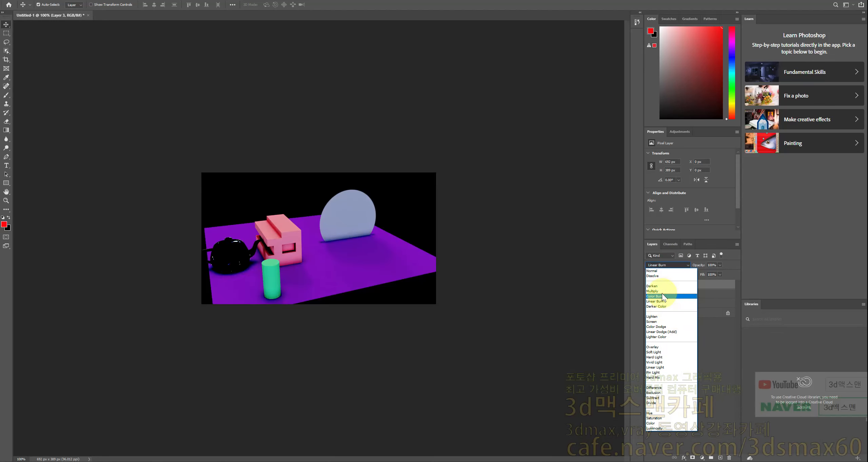
click(653, 291)
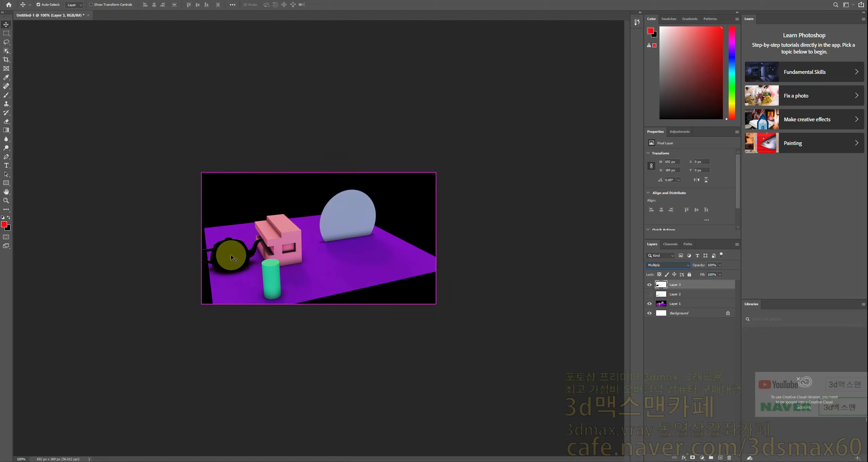
click(650, 285)
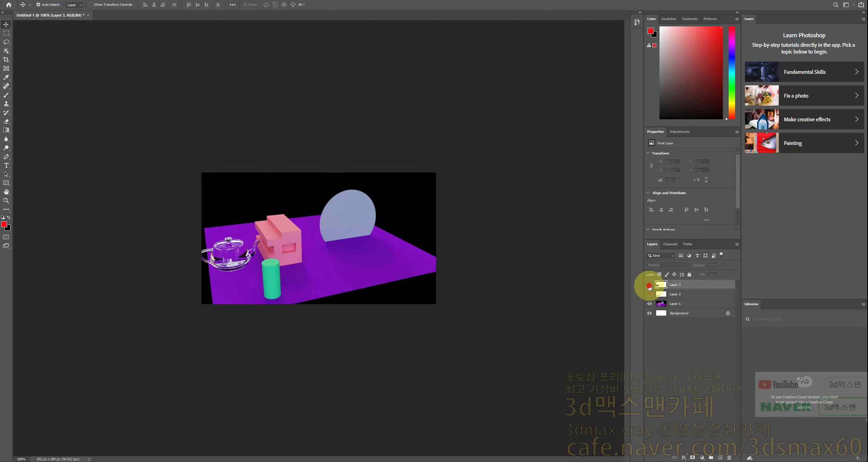
- Toggle Layer 3's visibility to compare the composite with and without the AO pass
click(649, 285)
click(649, 285)
click(649, 286)
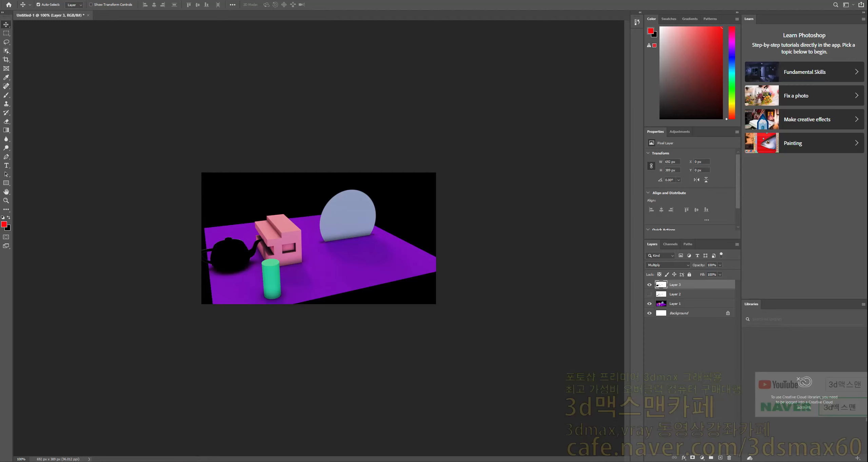
- Switch to 3ds Max, find VRayAO among the addable render elements without adding it, and examine the rendered AO pass up close
click(176, 461)
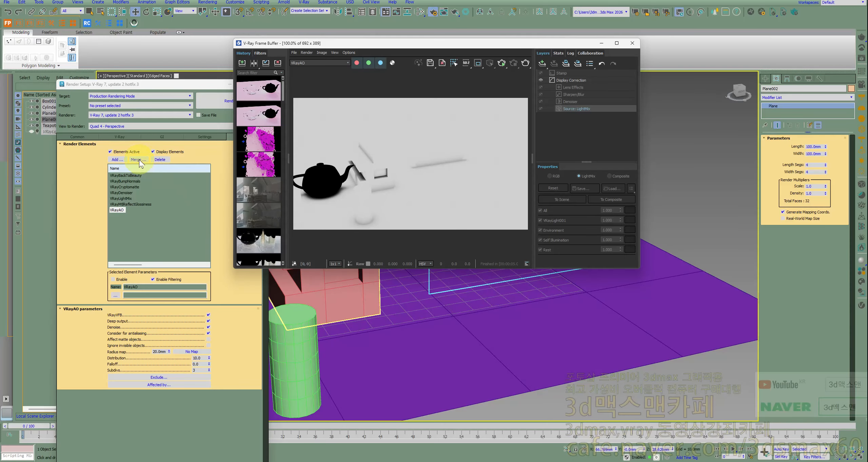
click(117, 160)
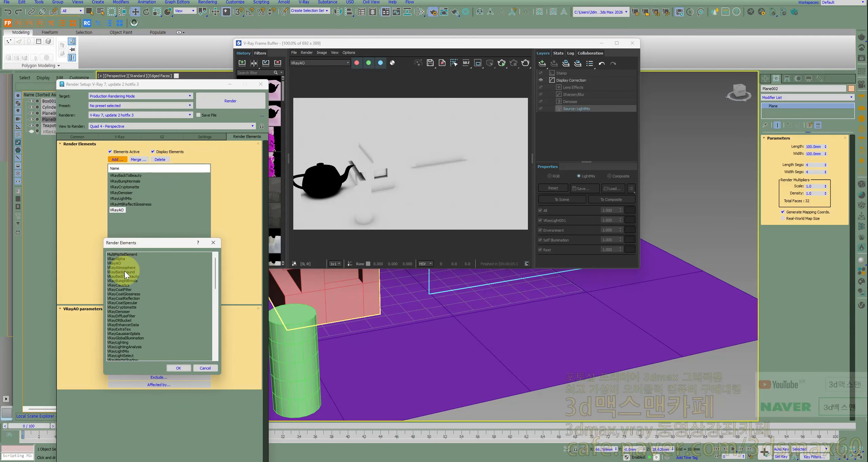
click(116, 255)
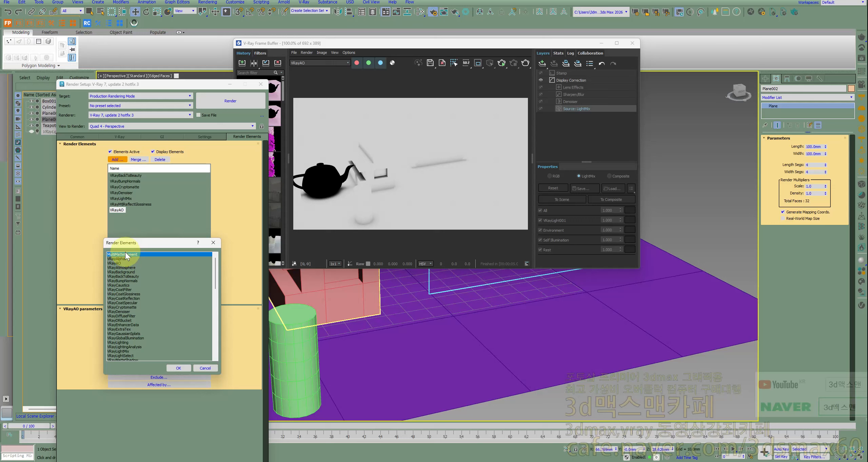
click(121, 263)
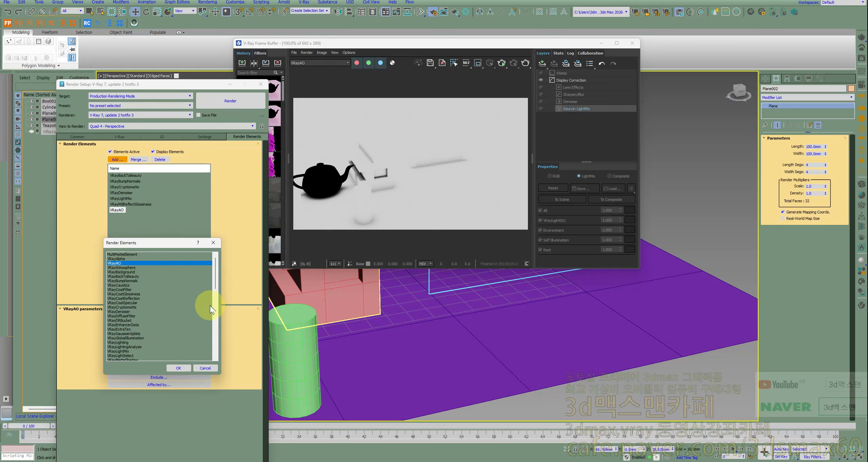
click(210, 368)
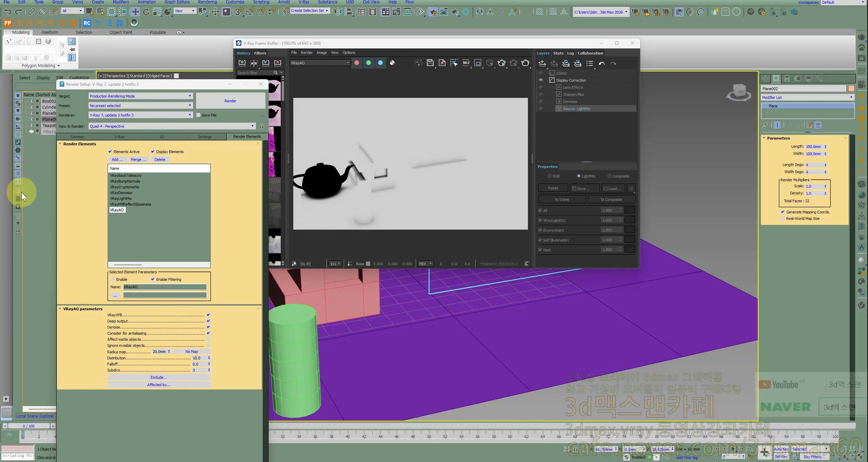
click(159, 352)
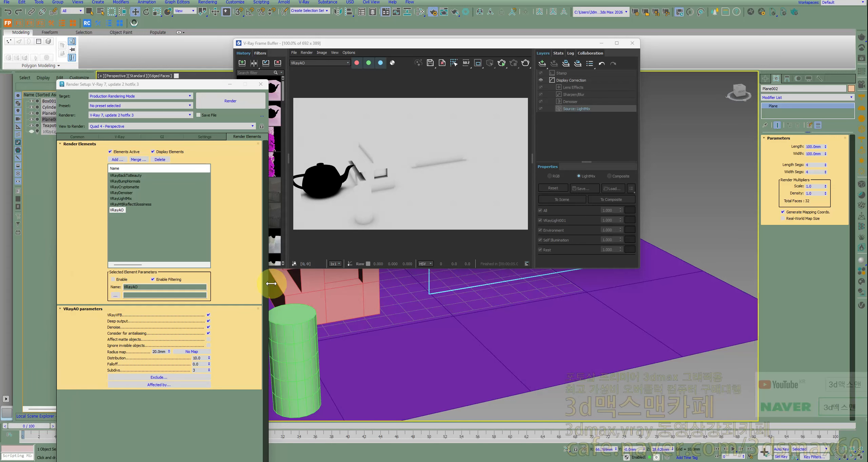
scroll(383, 189, up, 3)
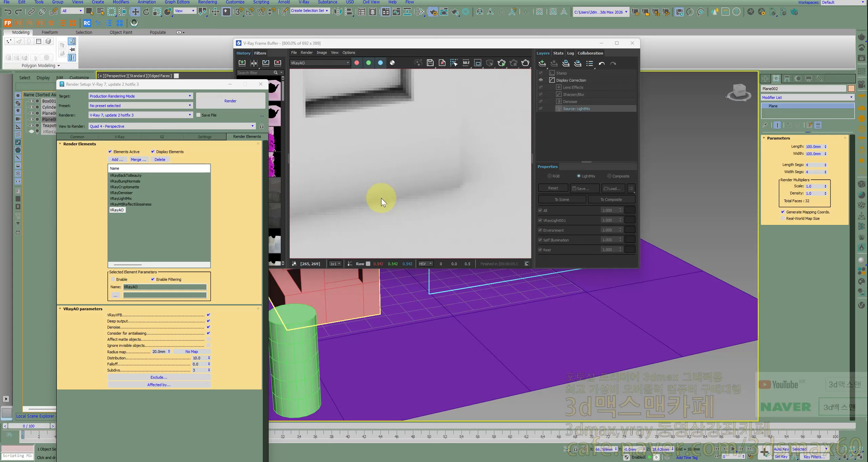
scroll(368, 187, down, 3)
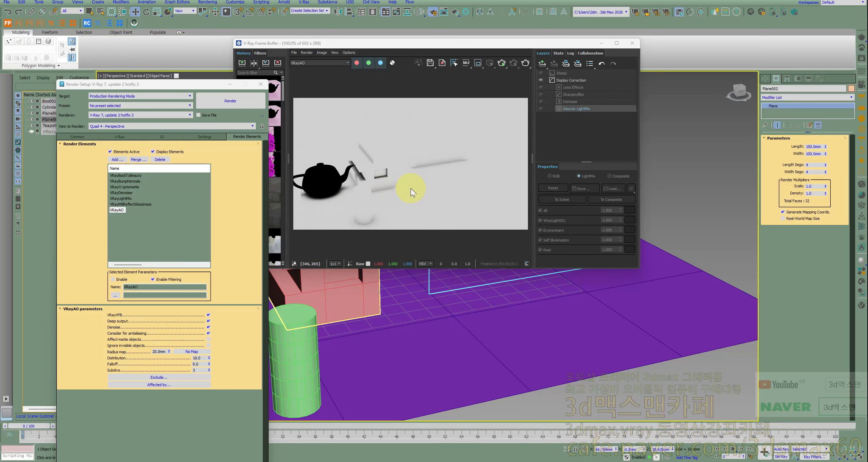
- Open the Slate Material Editor and switch to its empty view
right_click(426, 285)
click(432, 290)
key(m)
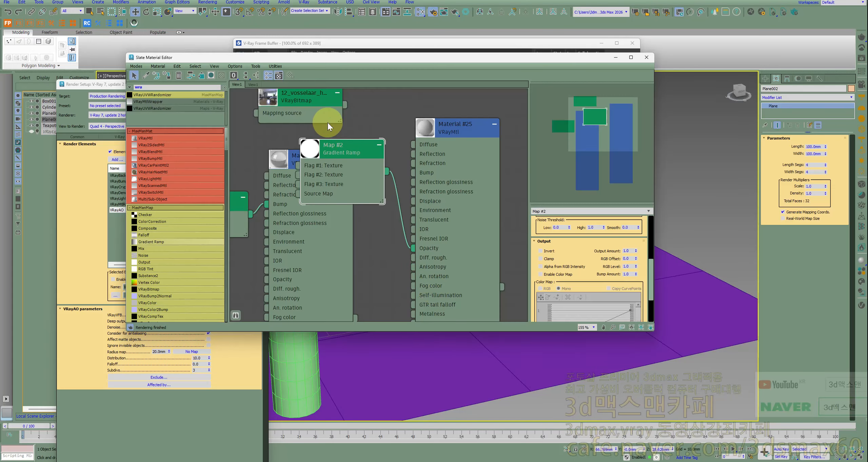
middle_drag(351, 121, 309, 172)
click(254, 85)
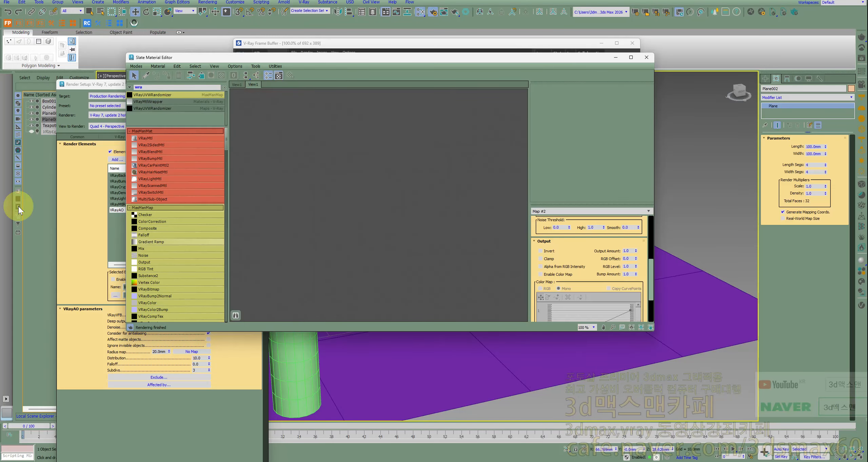
- Bring 06.tif from the seamless DIRT LEAK EFFECT MASK folder in as a bitmap and assign it to the VRayAO element's Radius map
drag(0, 129, 378, 101)
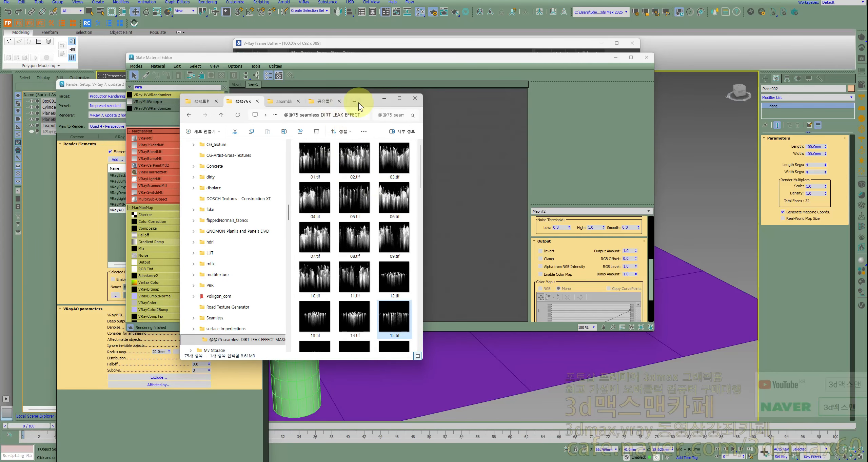
drag(372, 105, 0, 115)
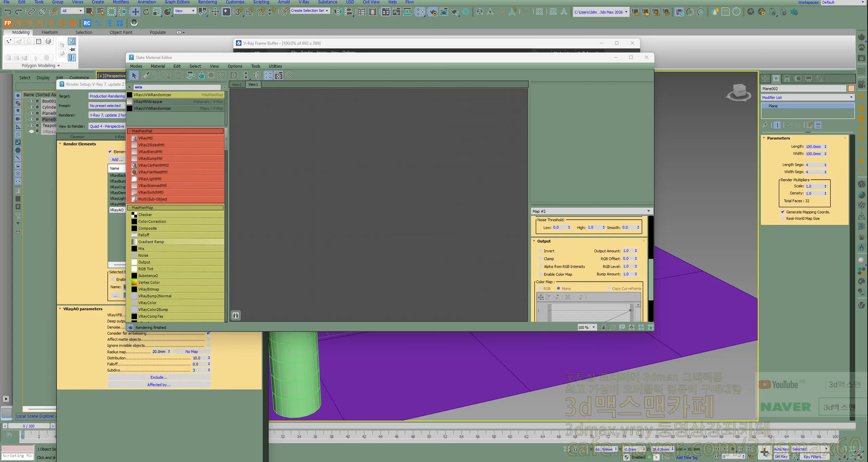
drag(333, 187, 190, 351)
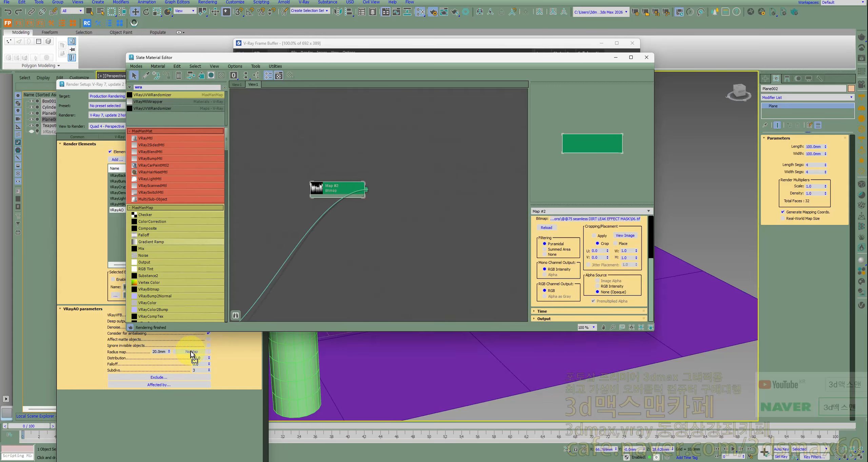
click(149, 331)
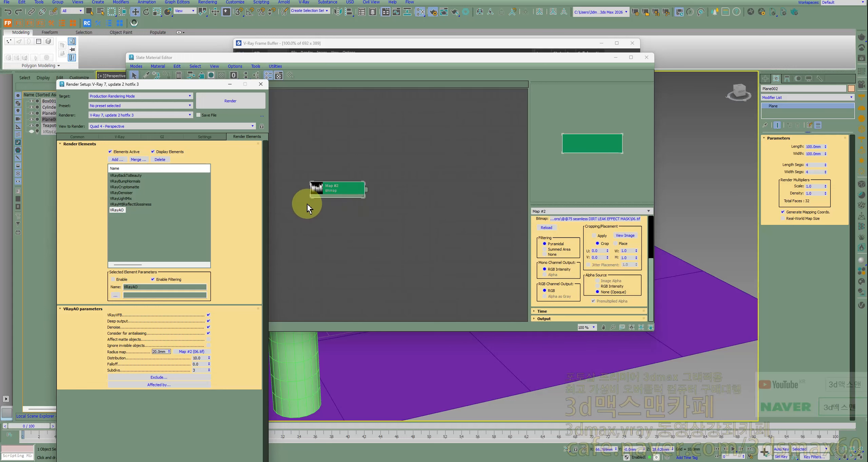
- Enlarge the V-Ray Frame Buffer window and start the interactive render
click(443, 51)
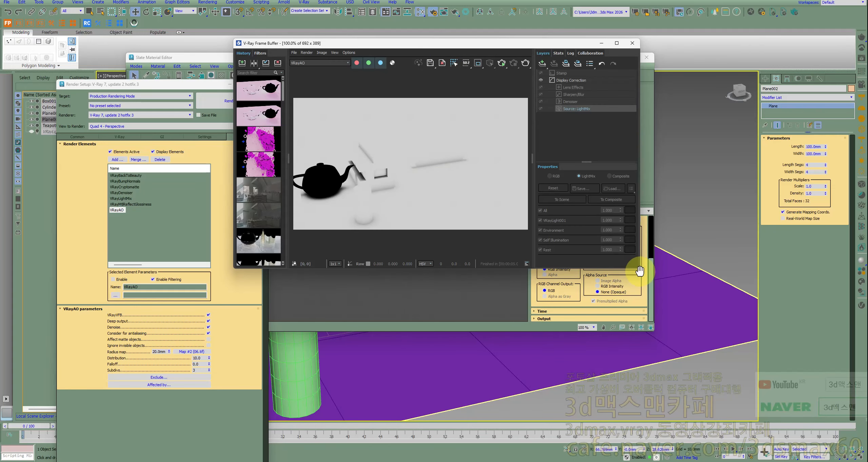
drag(640, 271, 765, 360)
click(632, 64)
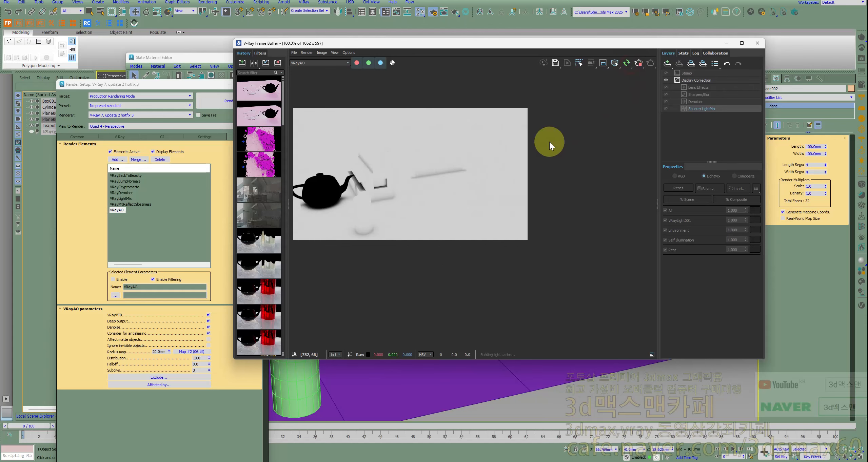
- Examine the AO shading around the box and teapot in the VRayAO channel with the radius map applied
scroll(428, 234, up, 1)
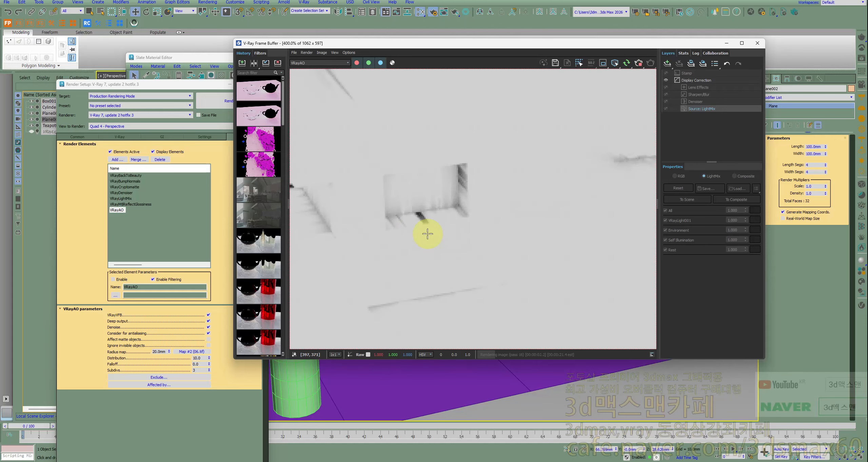
scroll(423, 238, down, 1)
scroll(418, 238, up, 1)
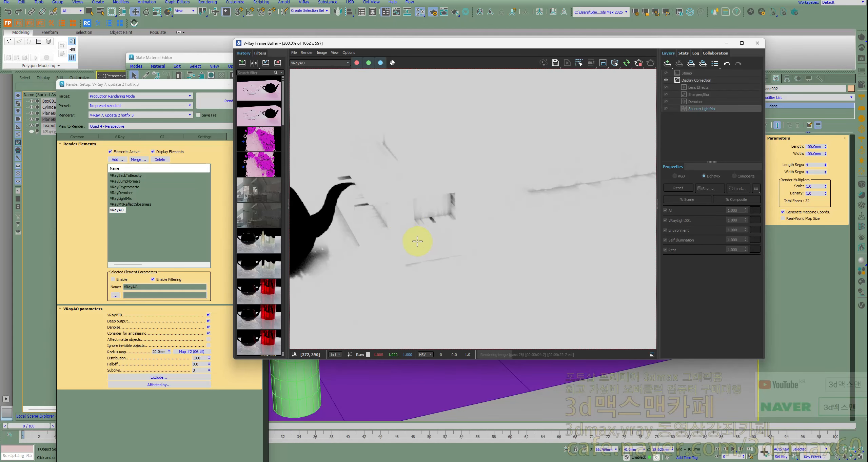
scroll(416, 242, down, 1)
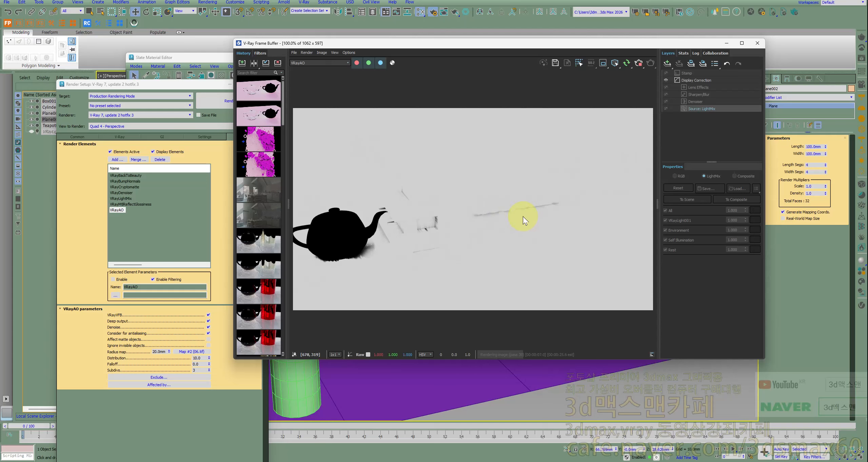
scroll(523, 221, up, 1)
scroll(499, 227, down, 1)
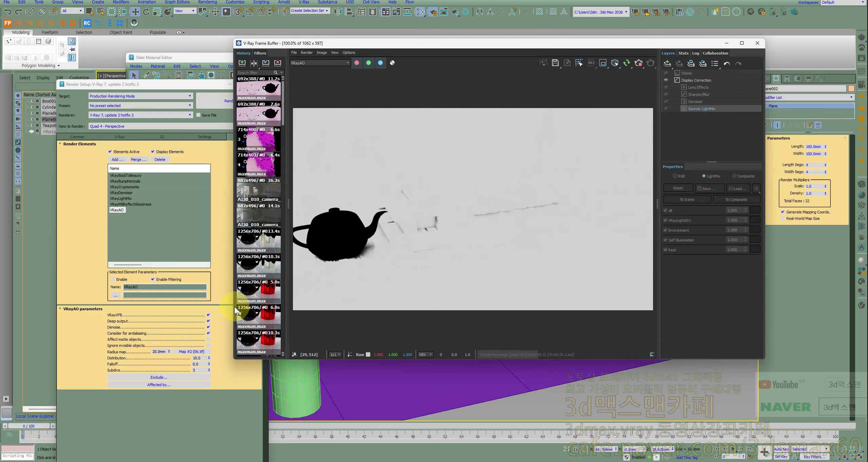